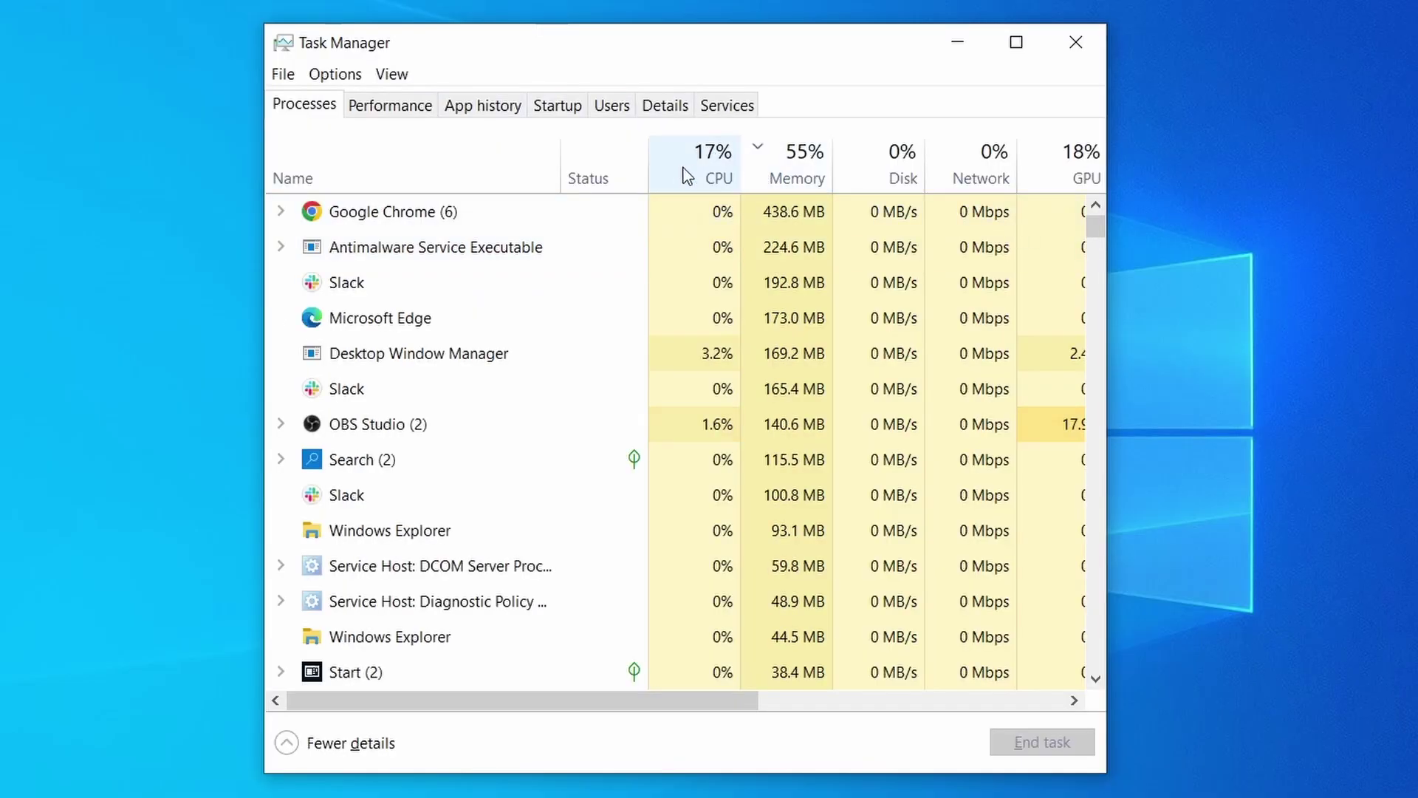
# Sort Task Manager's running processes by CPU, then by memory usage
pyautogui.click(683, 173)
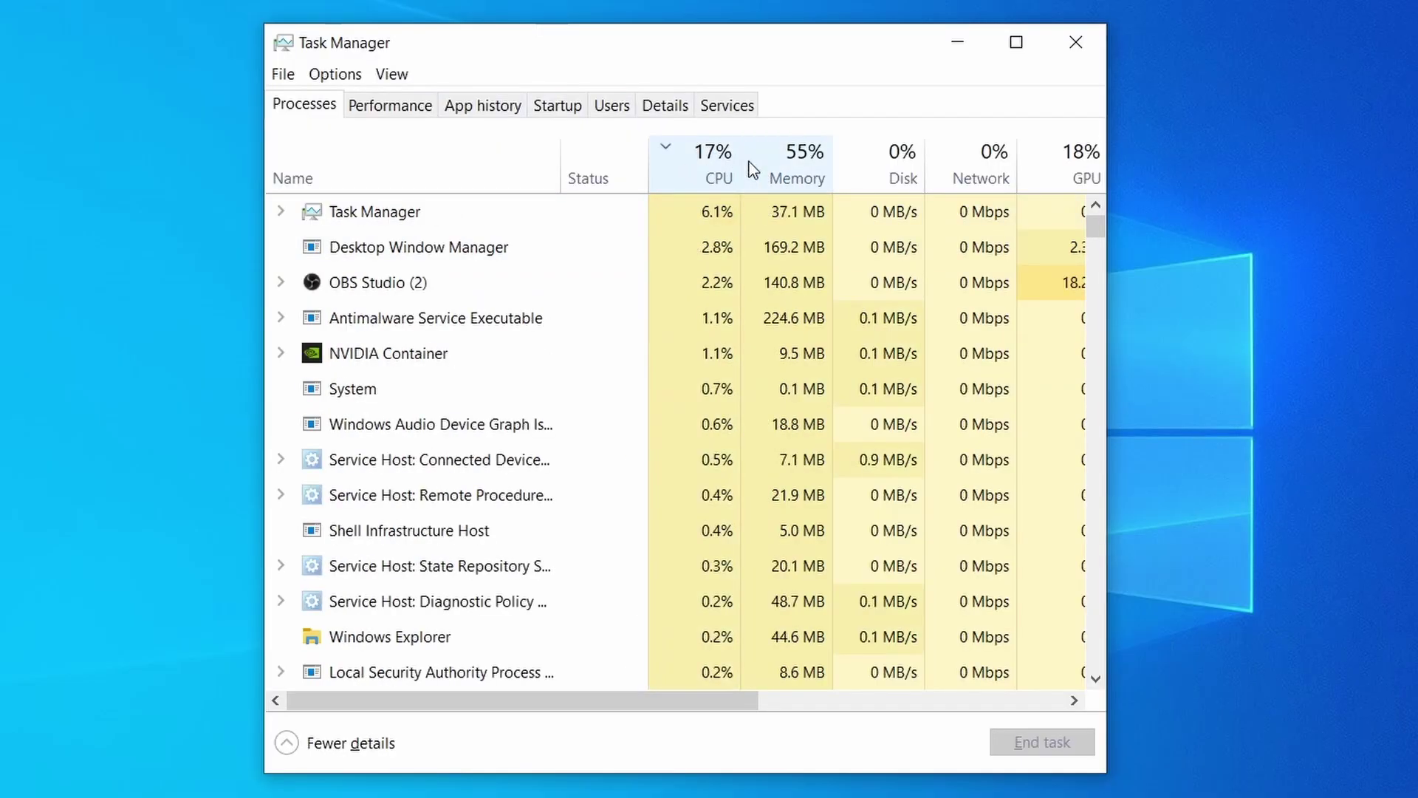
pyautogui.click(804, 162)
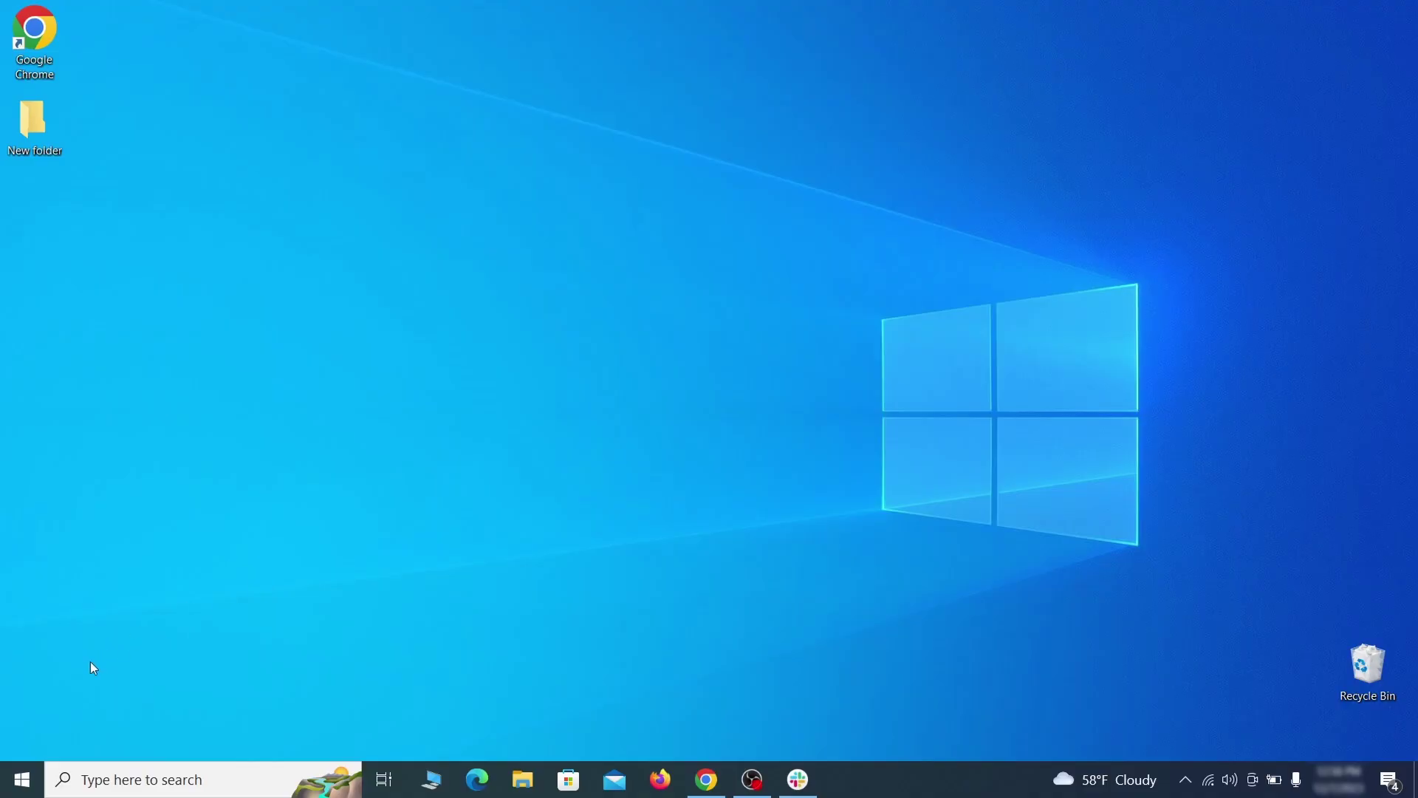
# Restart into advanced startup from Settings' Update & Security > Recovery page
pyautogui.click(22, 779)
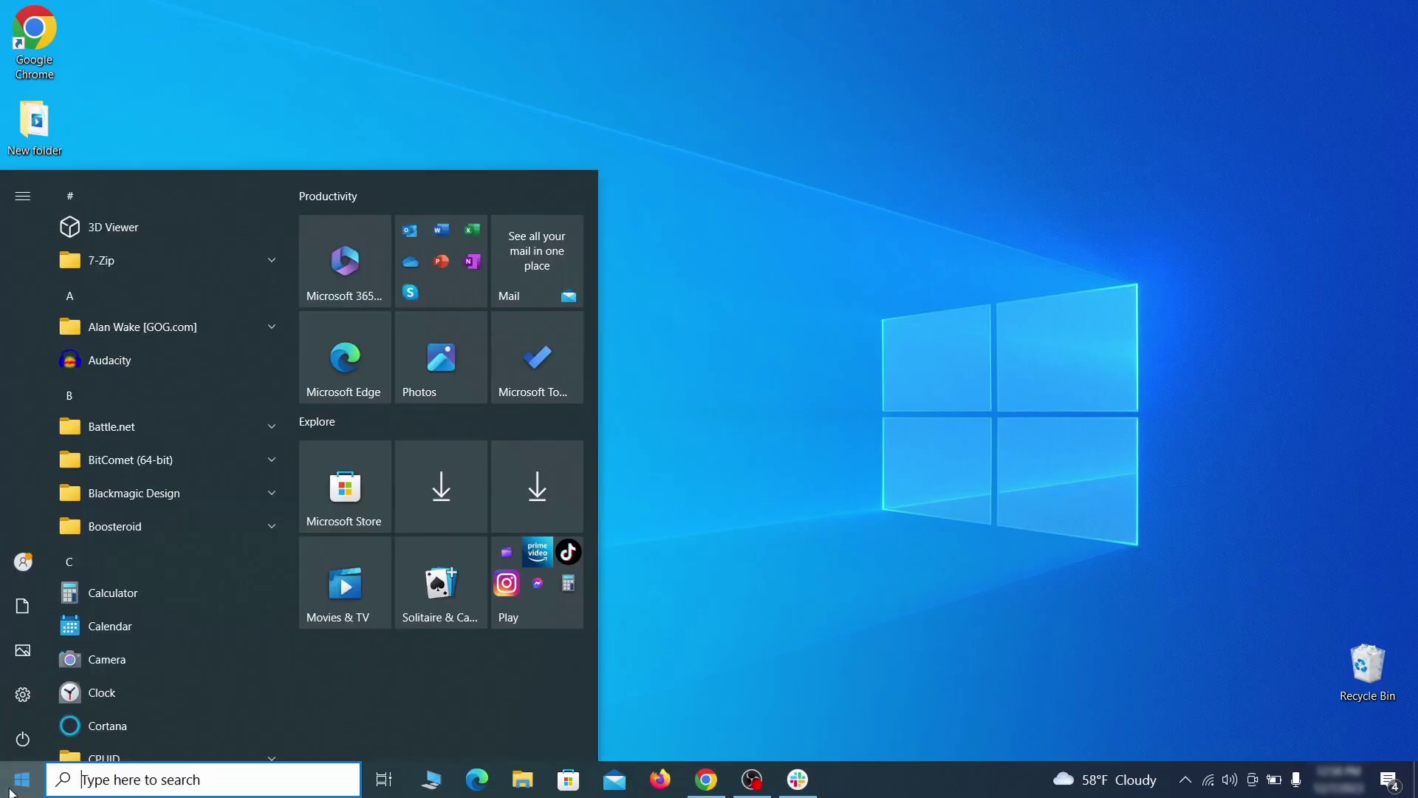
pyautogui.click(24, 694)
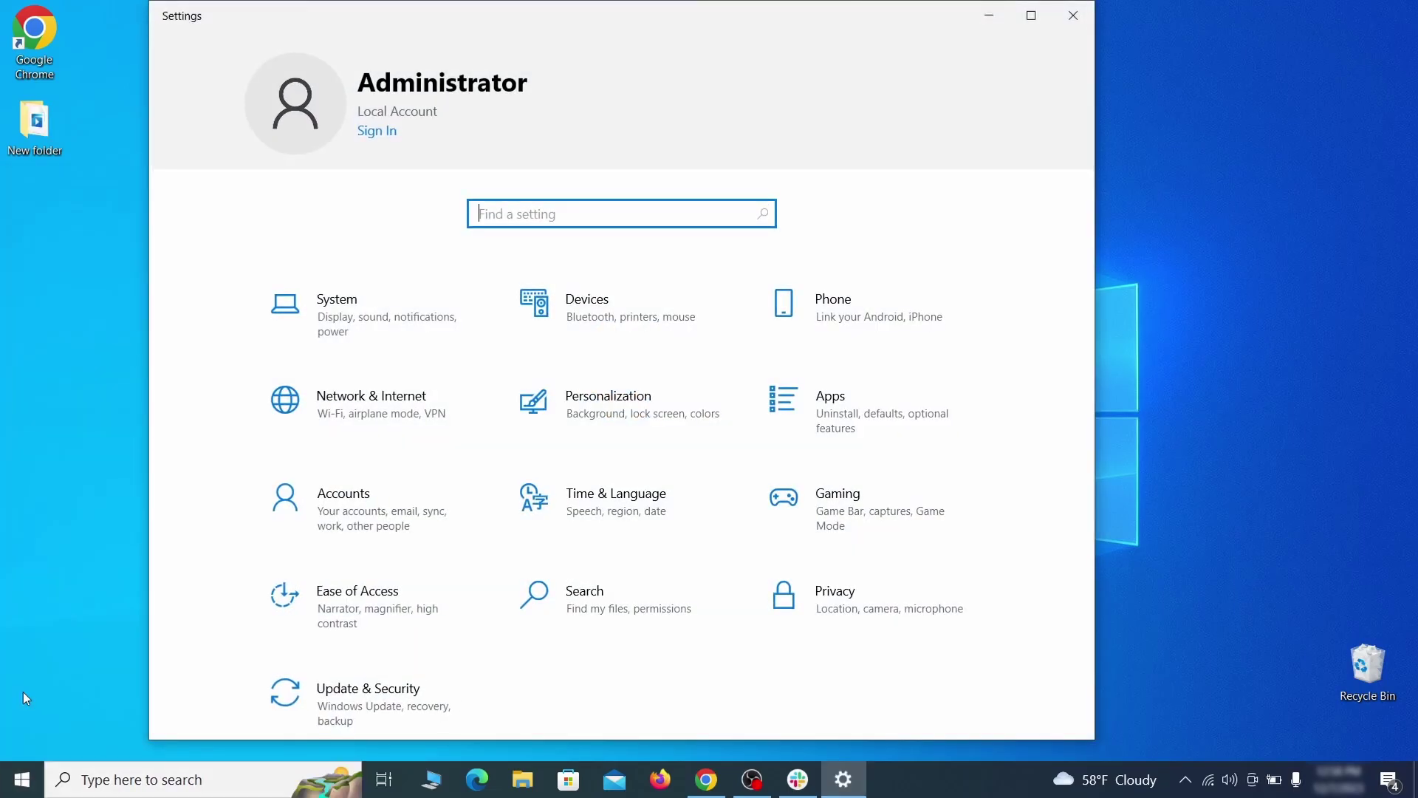
pyautogui.click(414, 694)
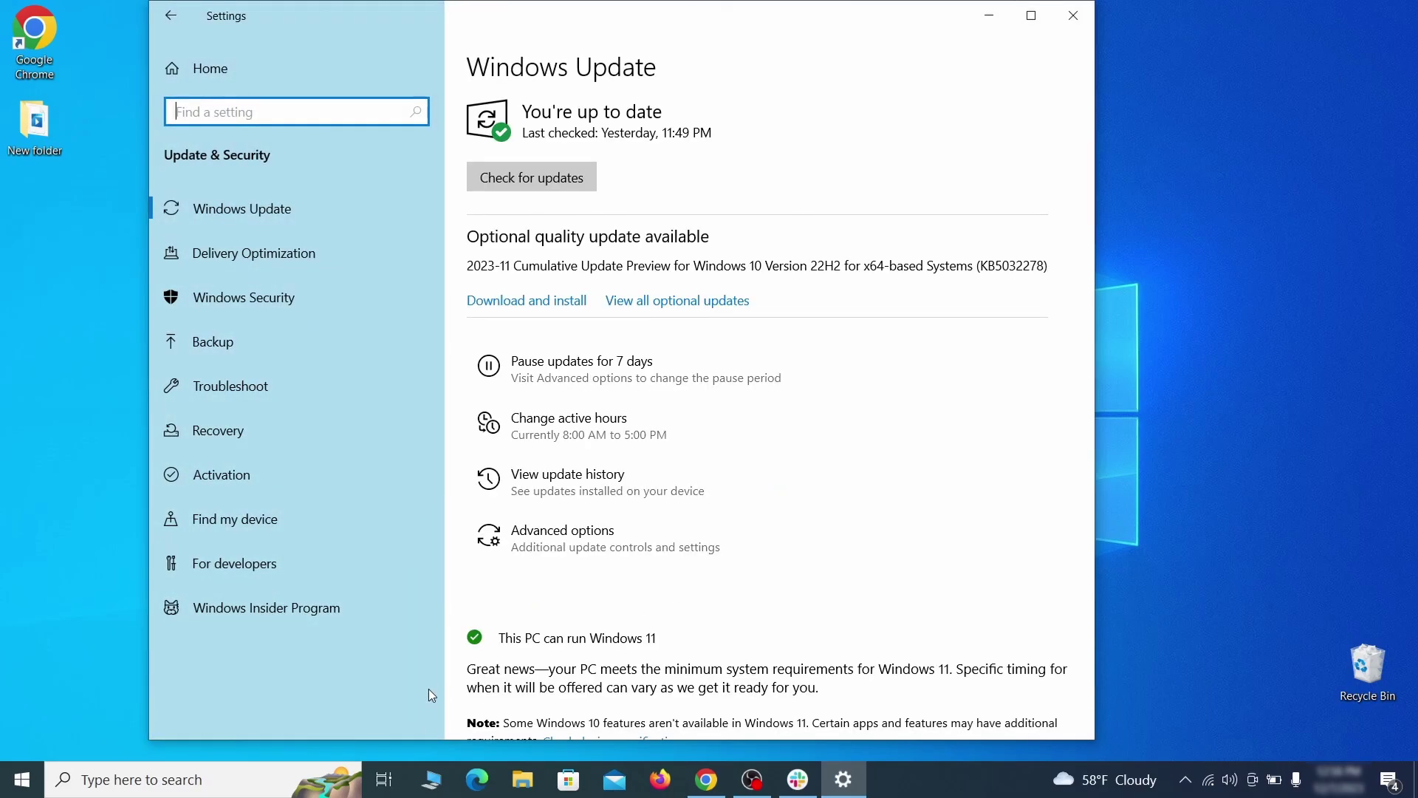
pyautogui.click(343, 431)
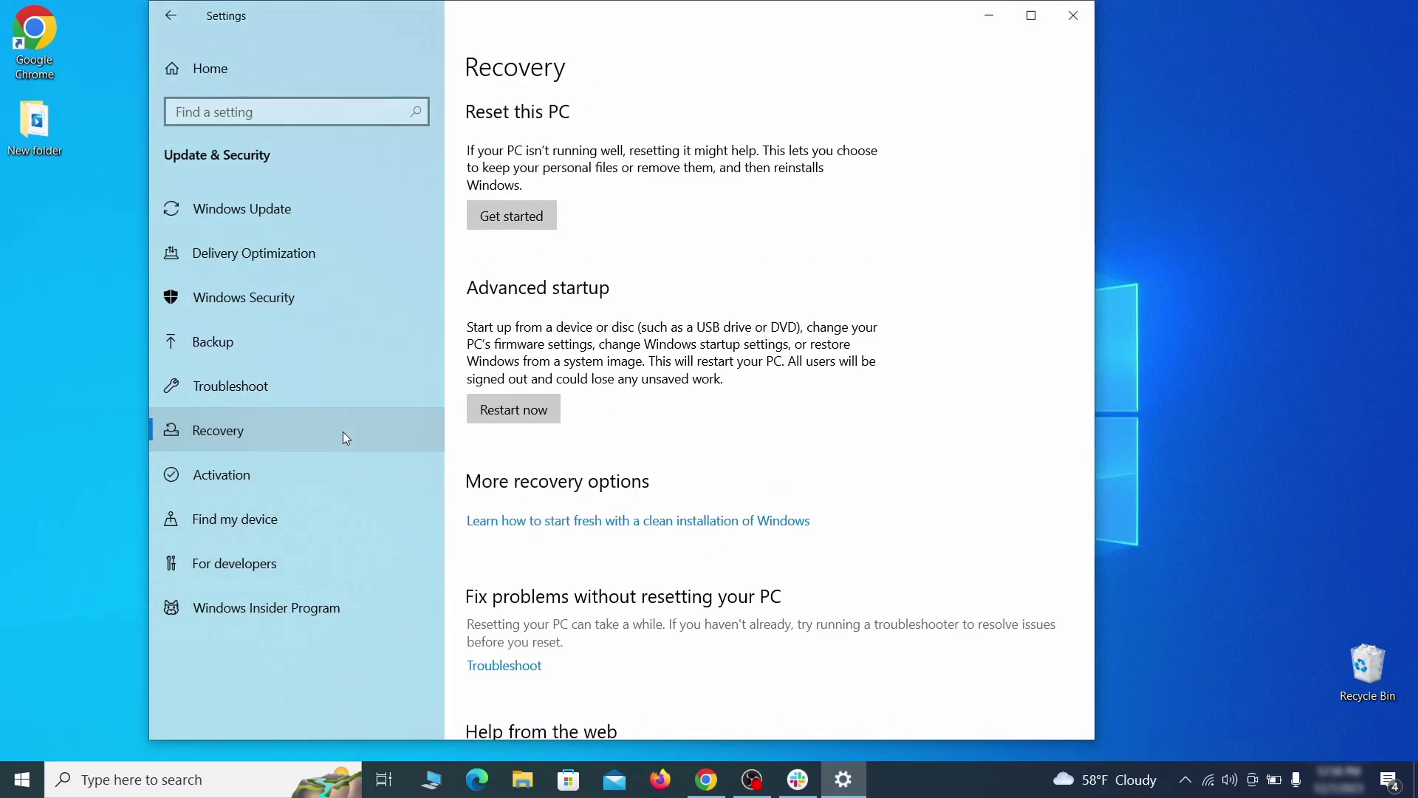
pyautogui.click(557, 424)
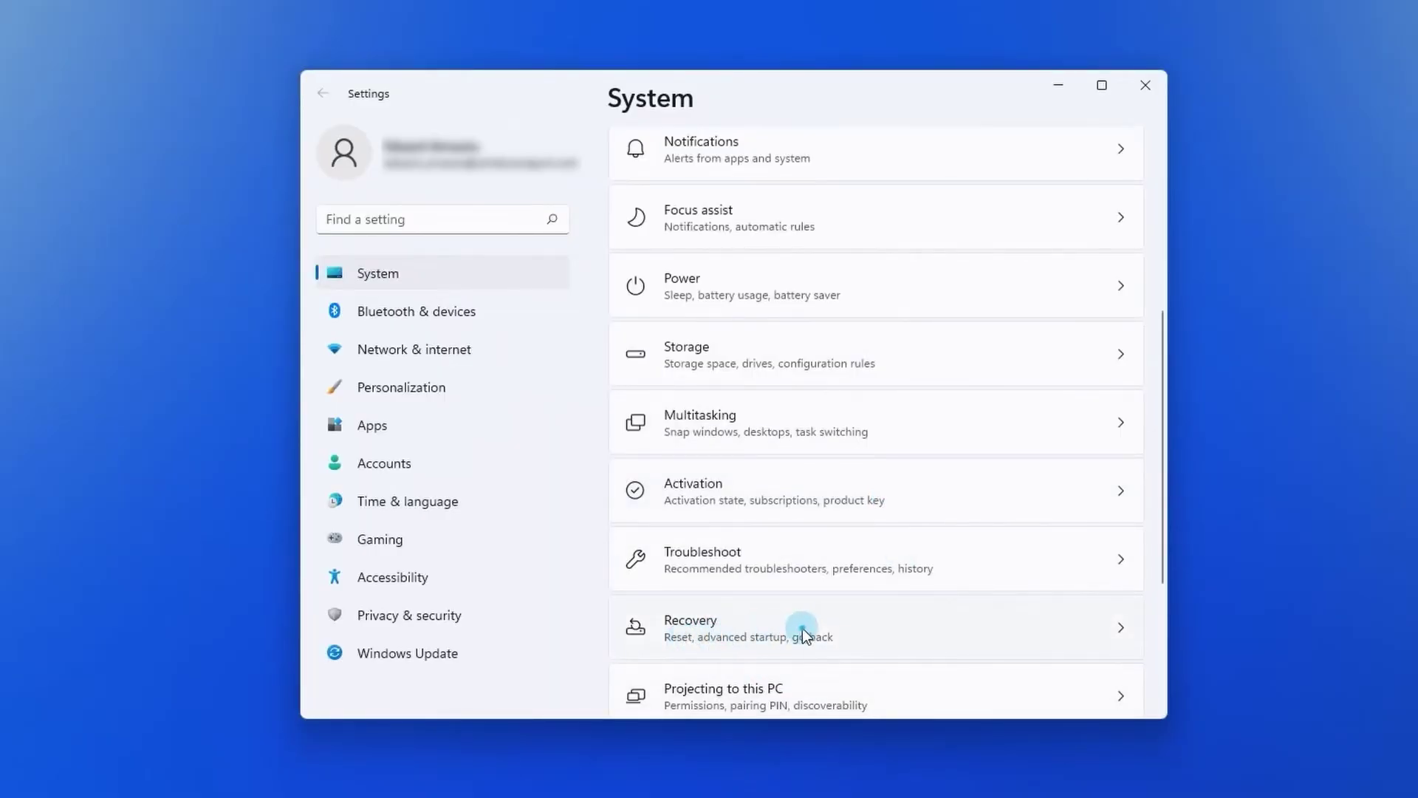
pyautogui.click(802, 628)
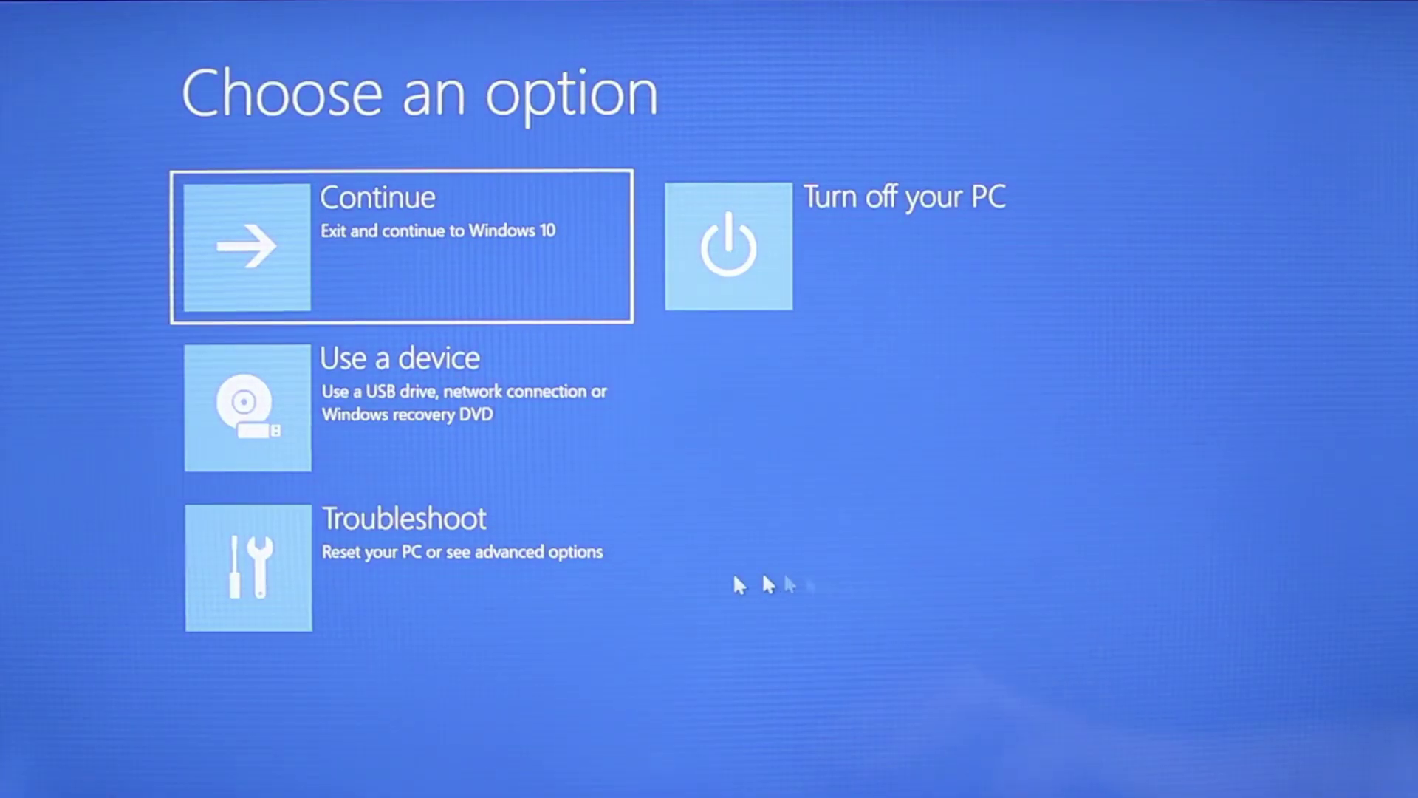
# Restart to Startup Settings via Troubleshoot > Advanced options > See more recovery options
pyautogui.click(443, 593)
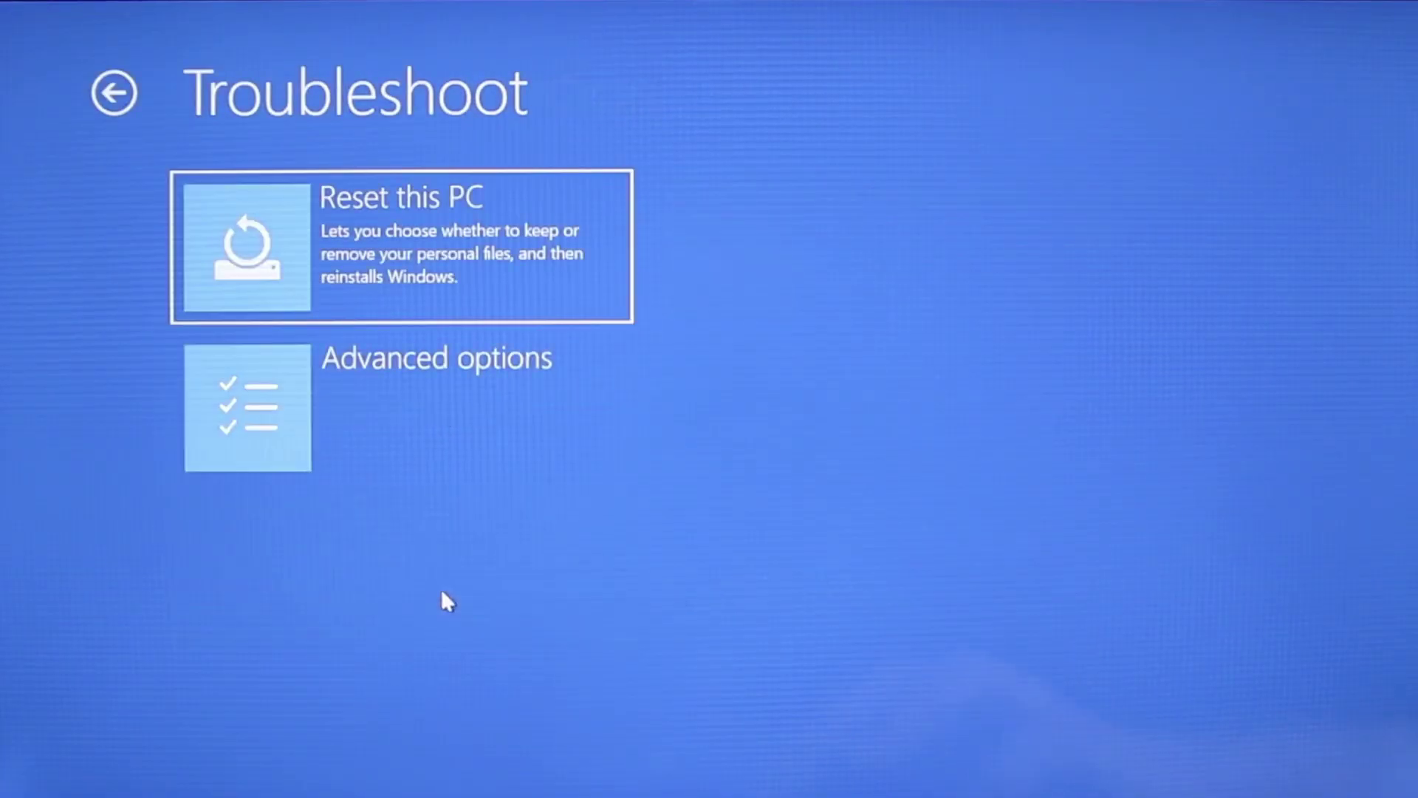
pyautogui.click(444, 413)
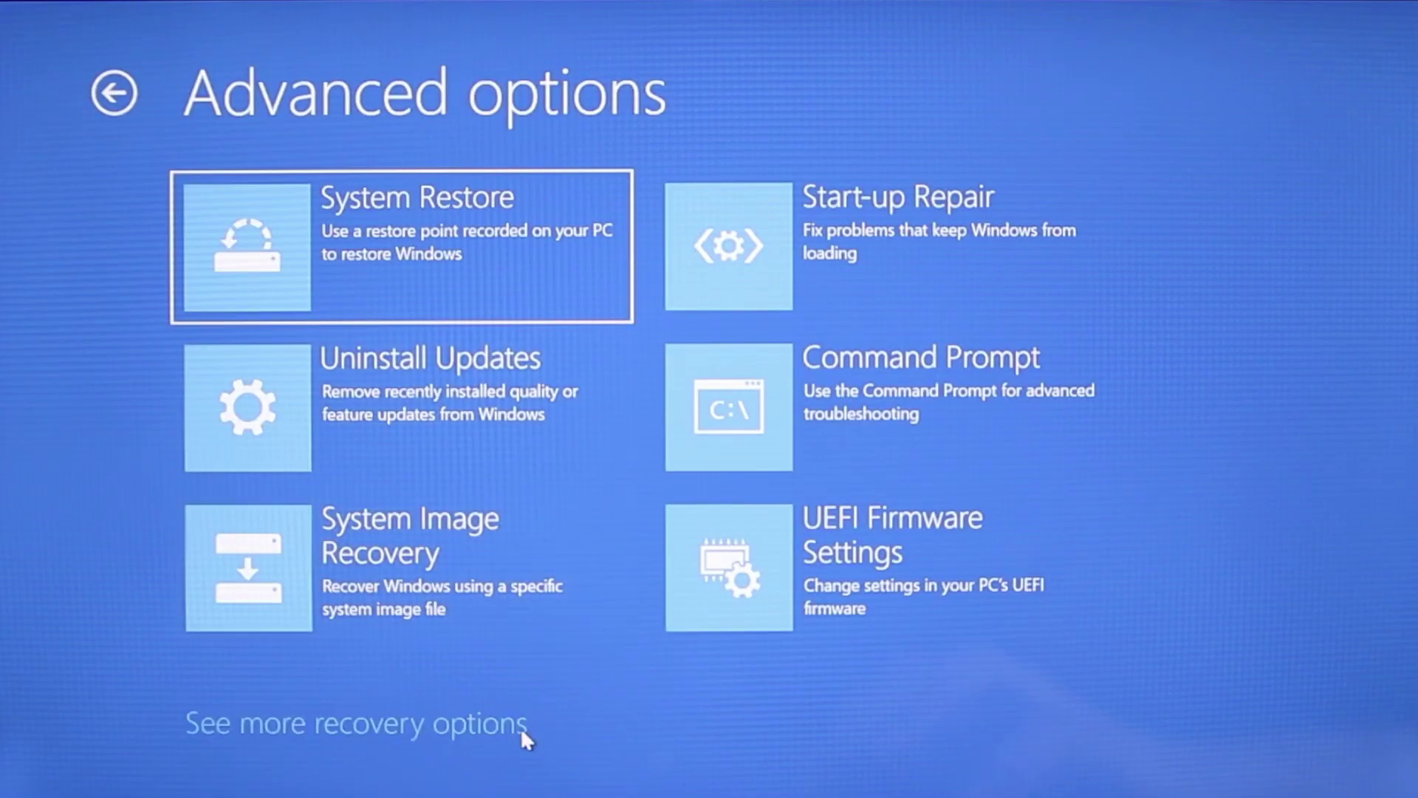
pyautogui.click(520, 728)
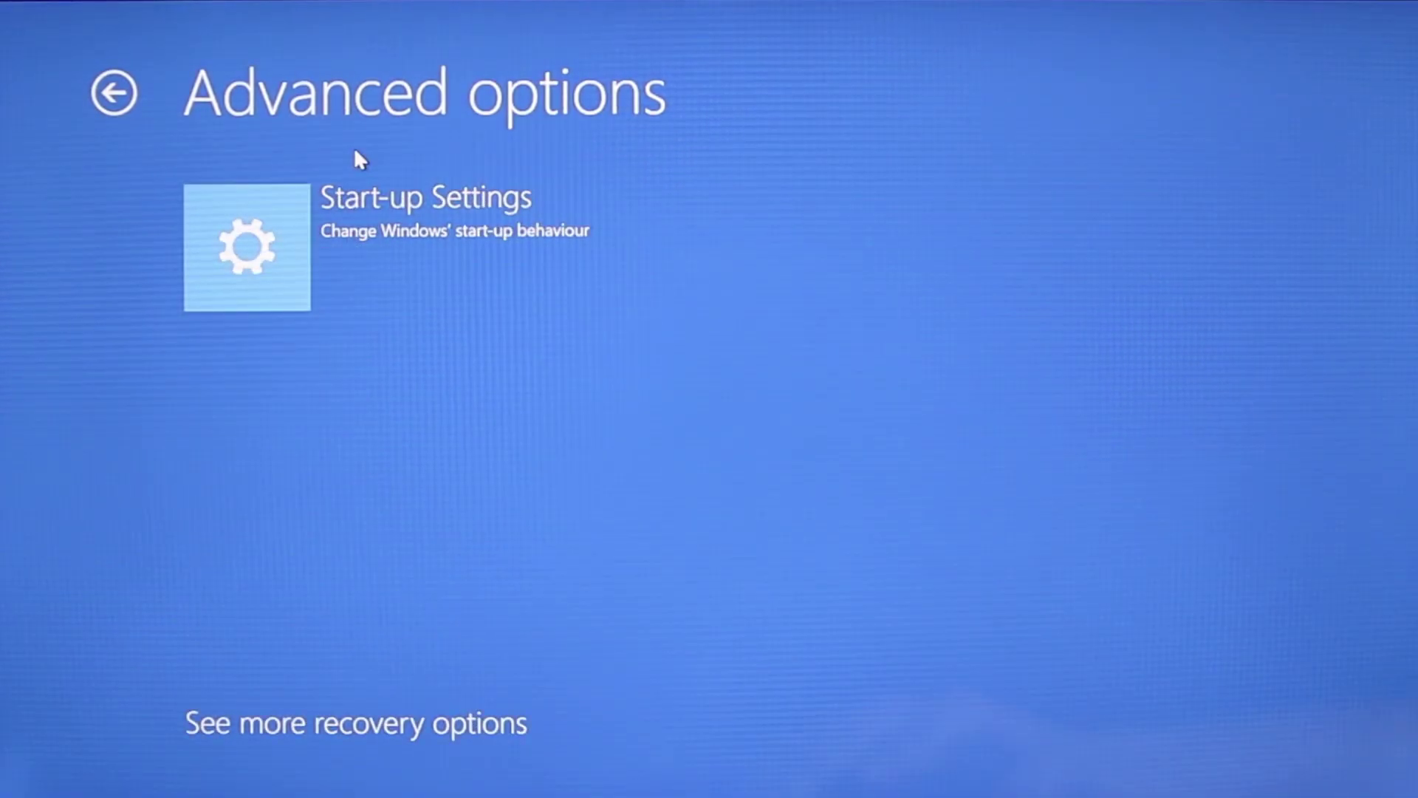
pyautogui.click(381, 219)
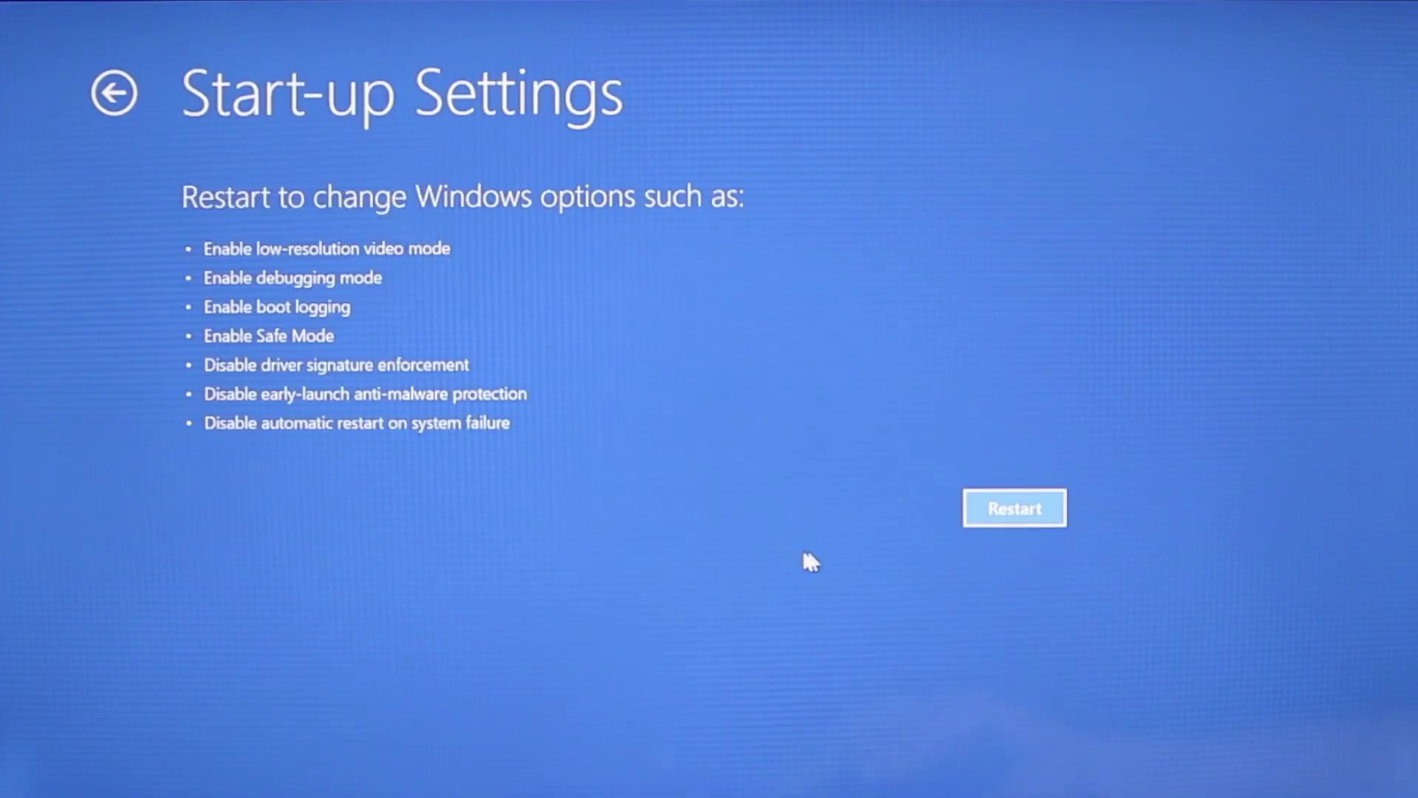
pyautogui.click(999, 510)
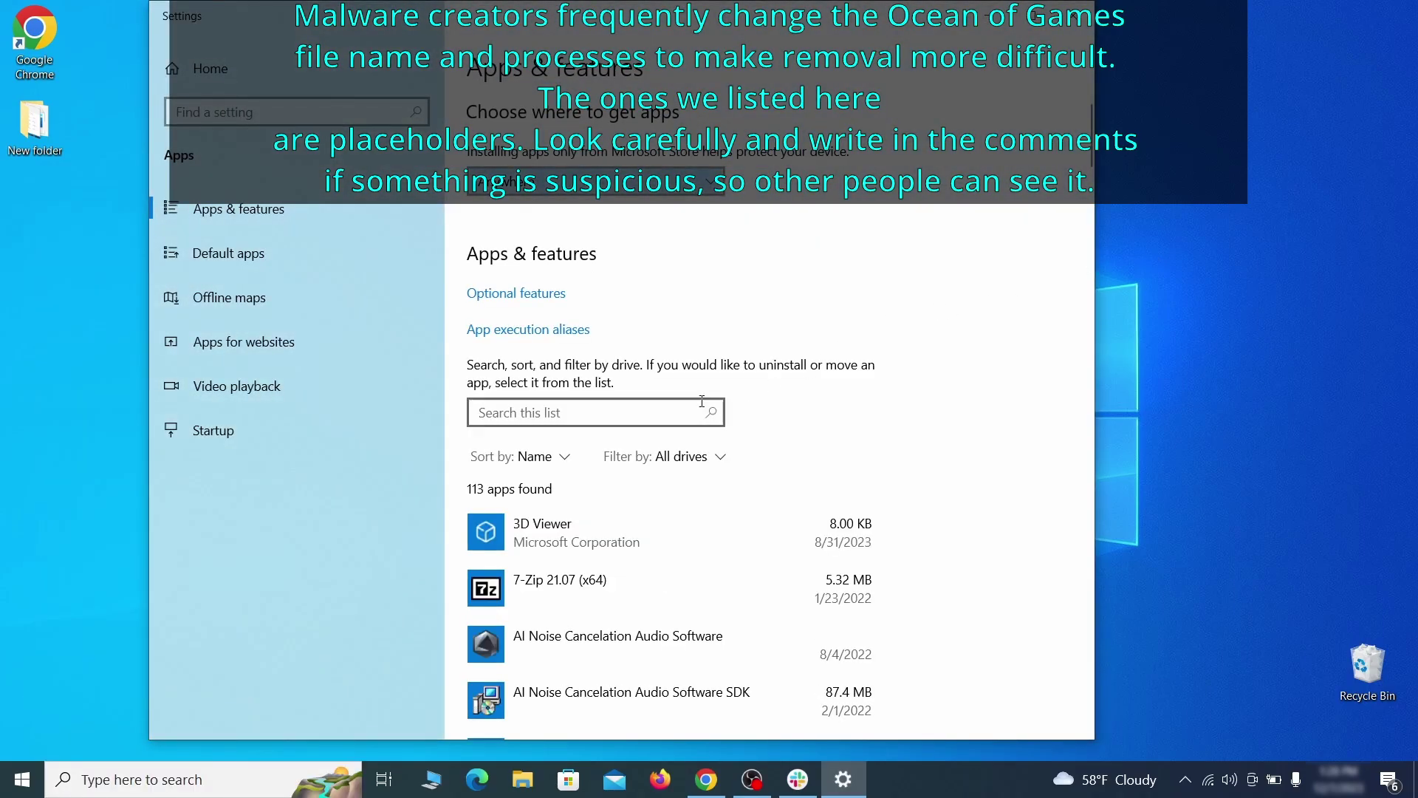
# Sort installed apps by install date and uninstall Example Malware App
pyautogui.click(559, 458)
pyautogui.click(533, 553)
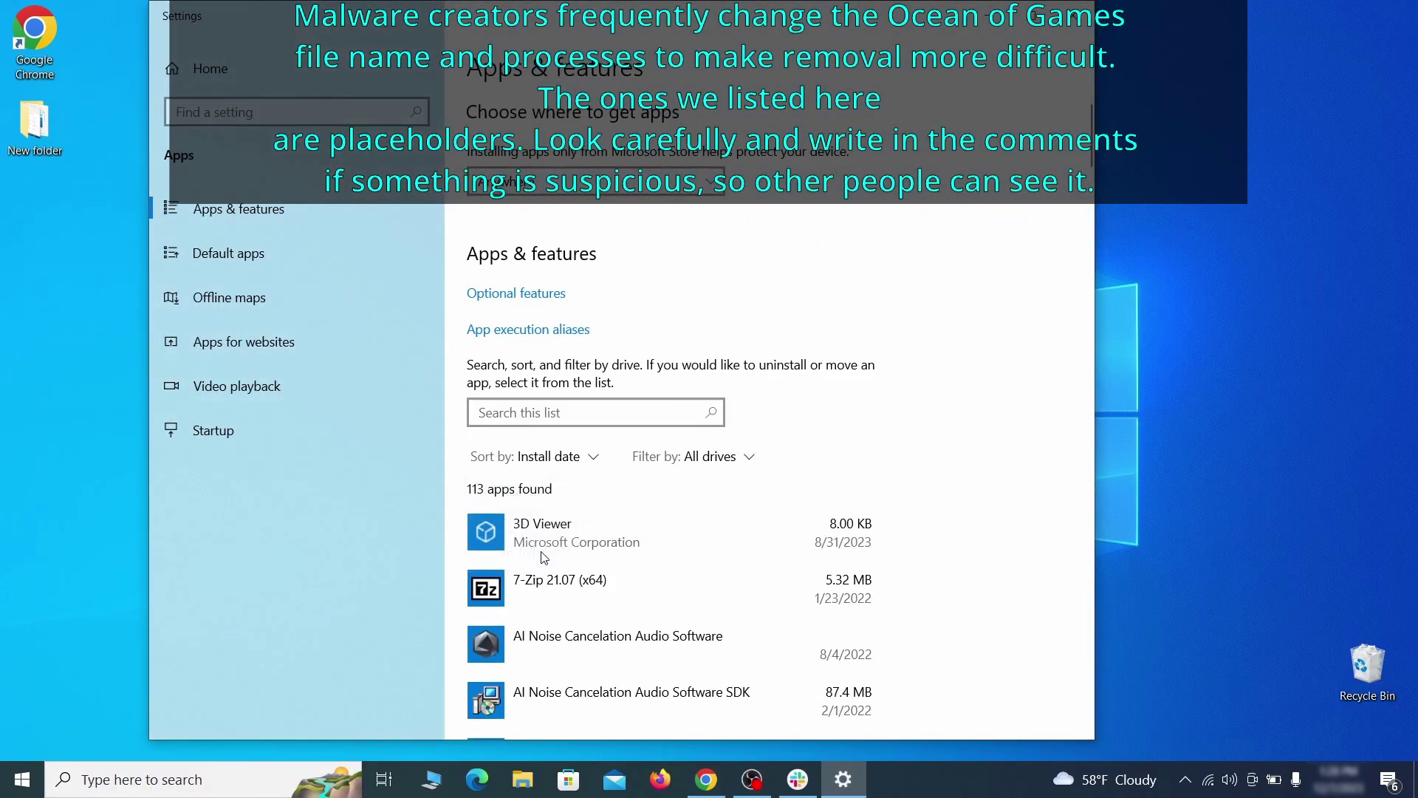
pyautogui.scroll(-2, 665, 510)
pyautogui.click(723, 526)
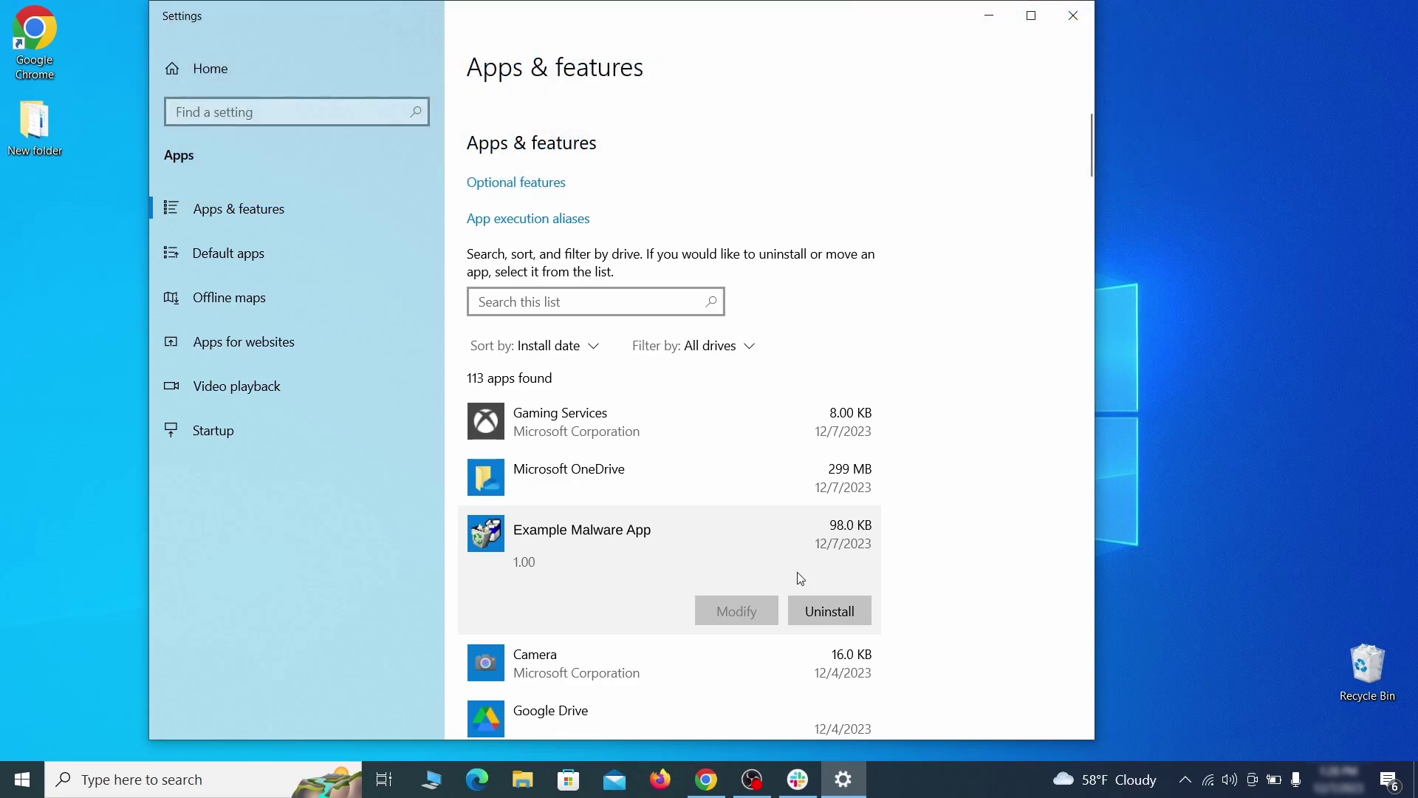
pyautogui.click(848, 614)
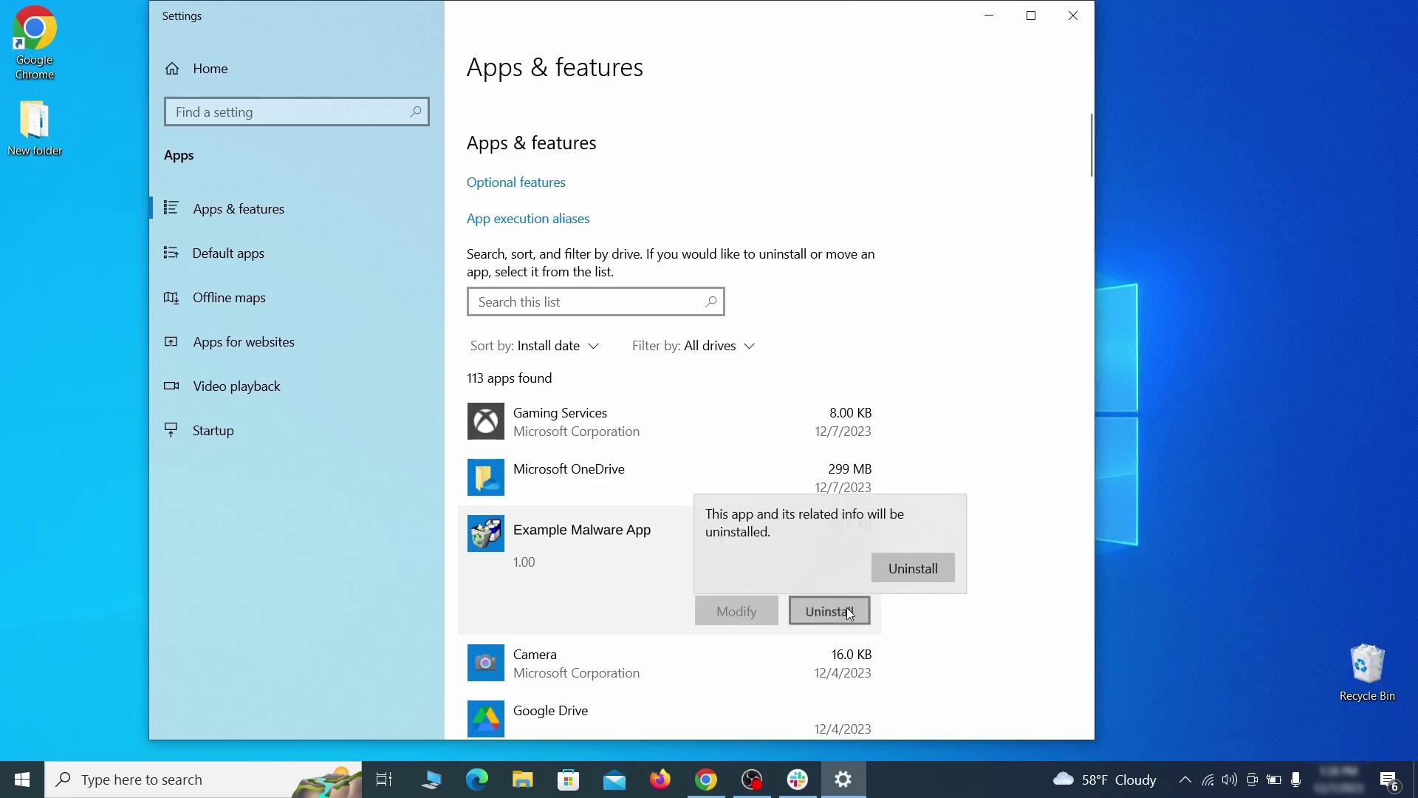
pyautogui.click(932, 571)
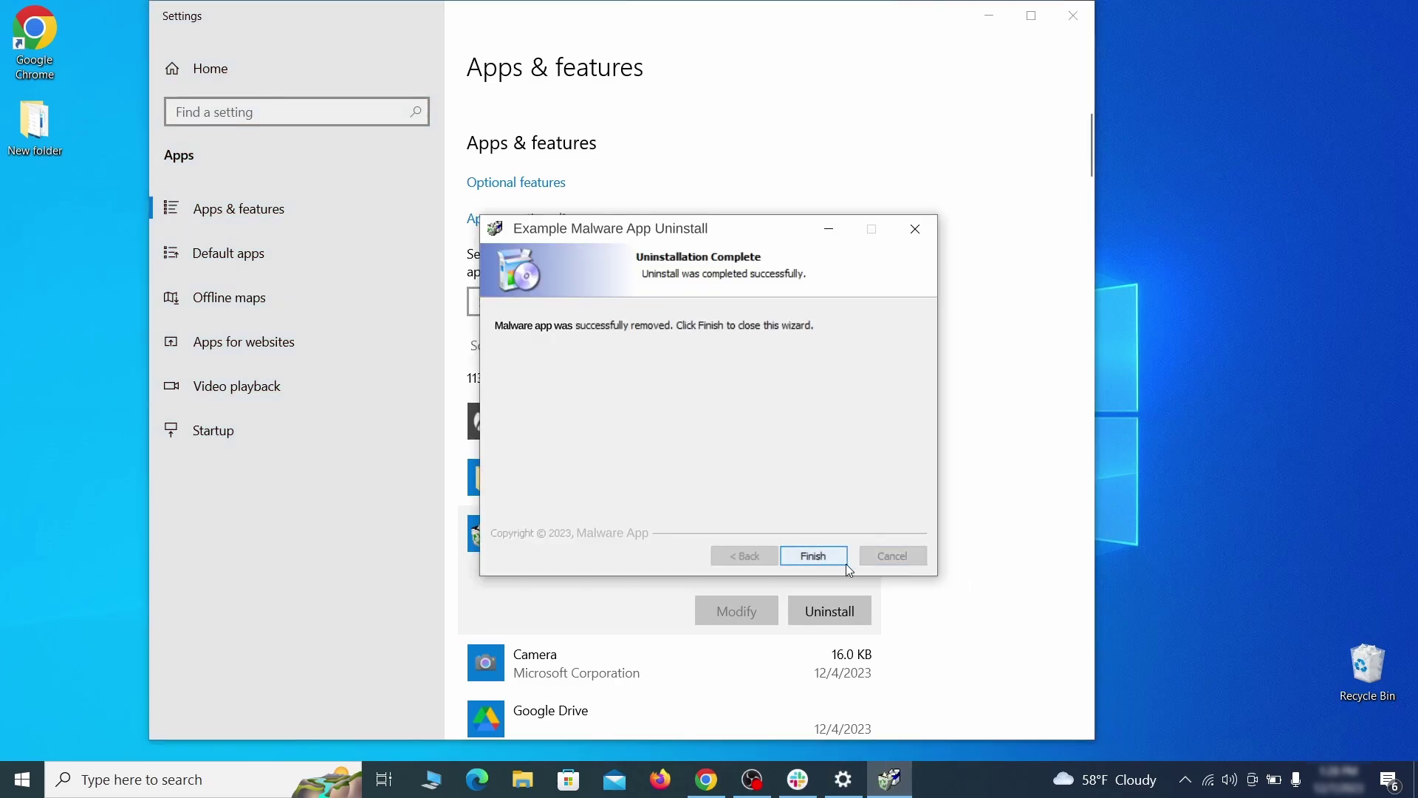
pyautogui.click(815, 557)
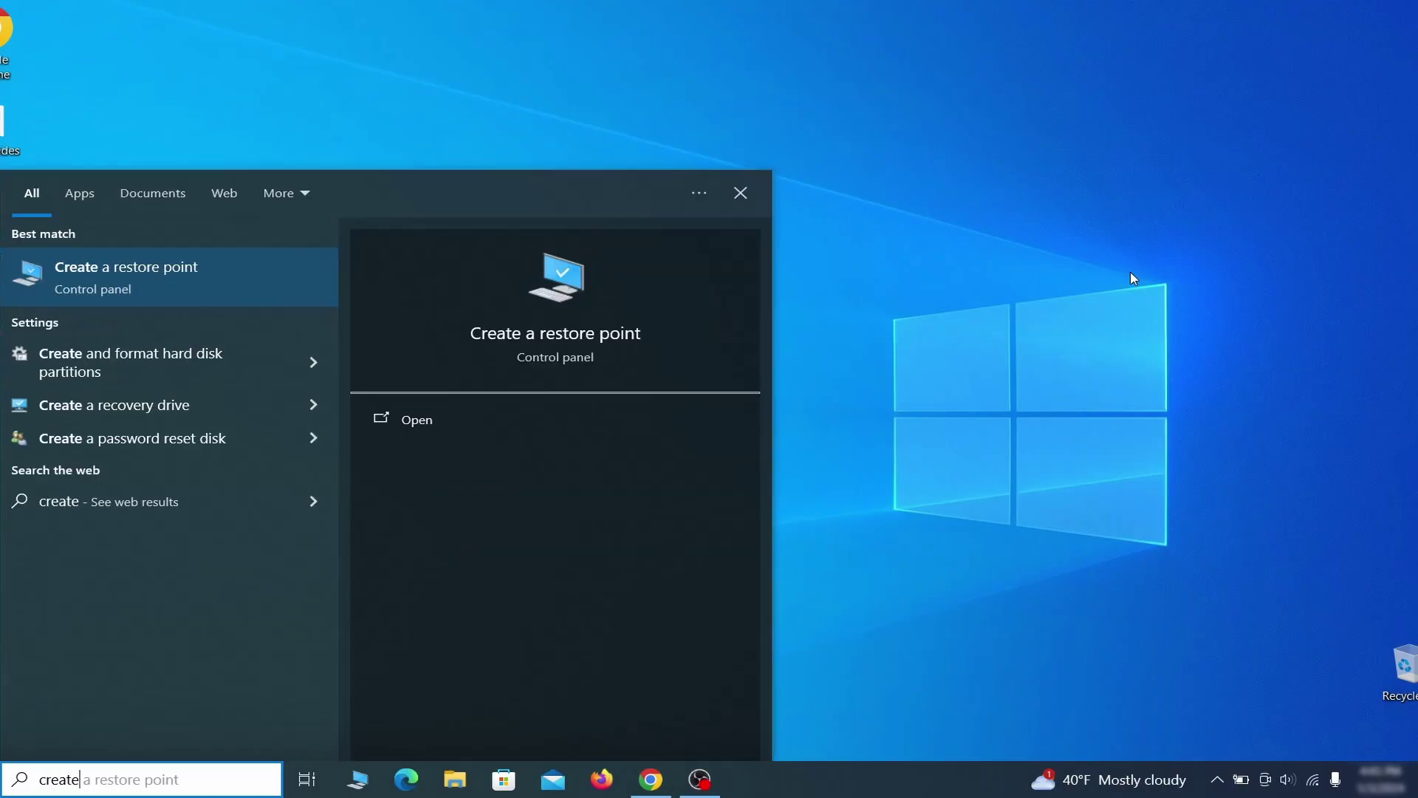
# Turn on system protection for drive C in System Properties
pyautogui.write(' a resto')
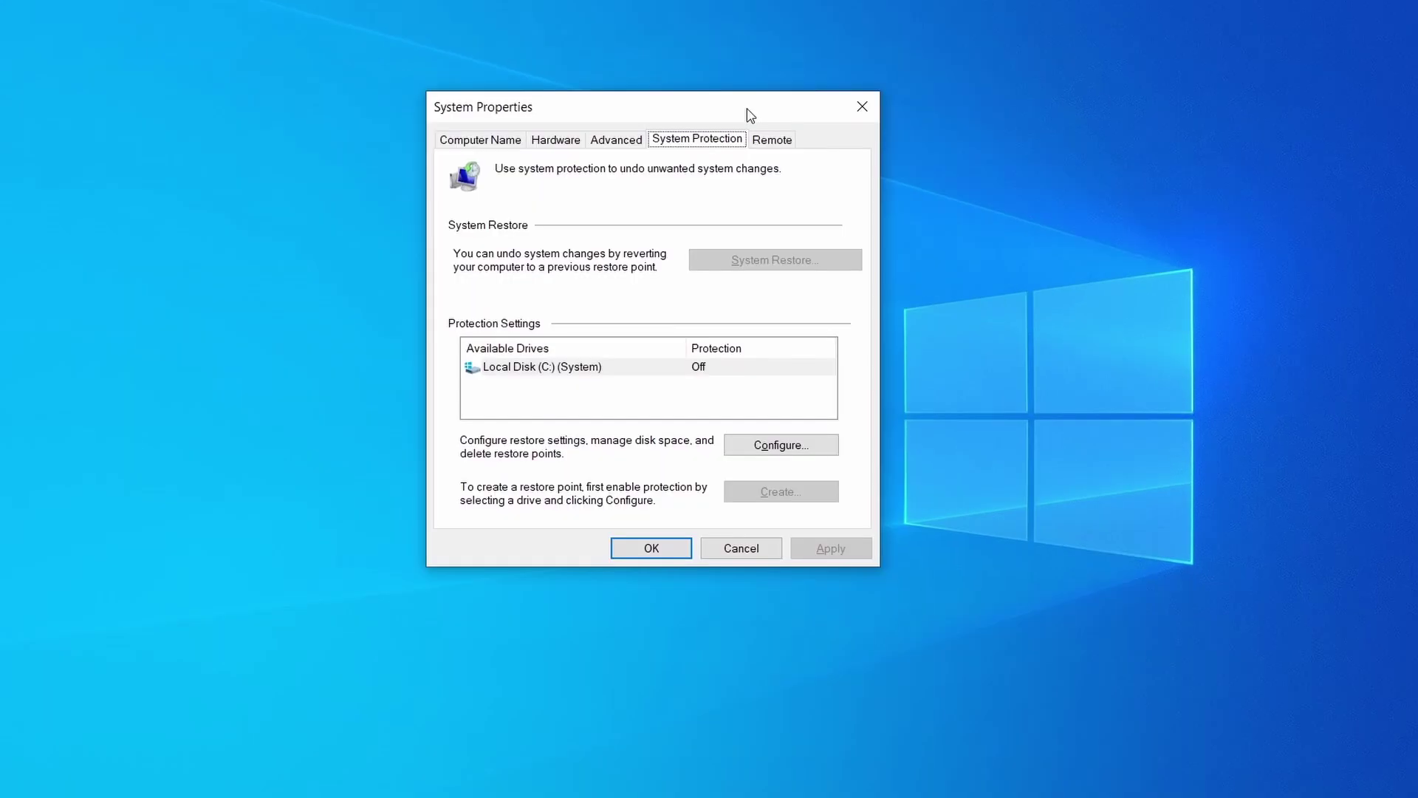
pyautogui.click(637, 374)
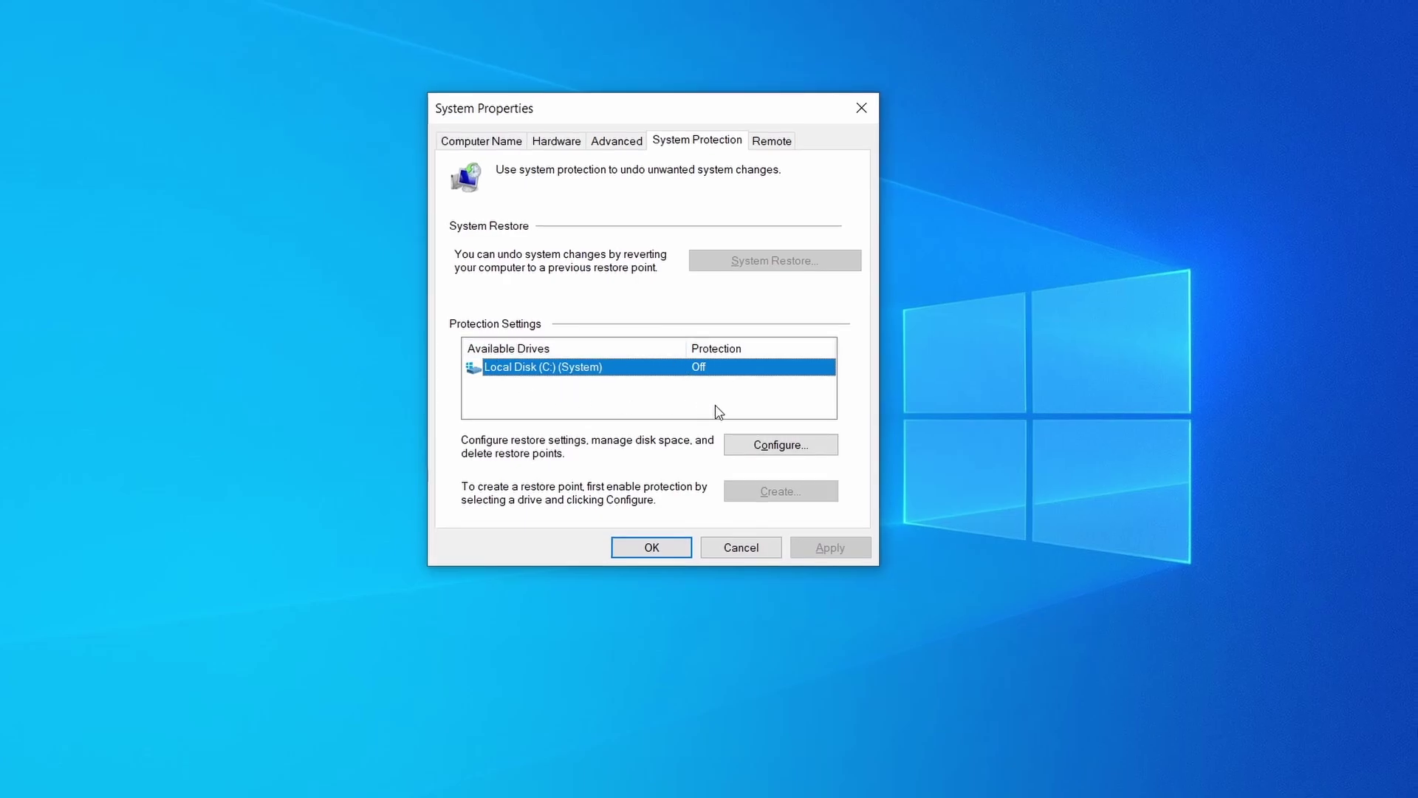
pyautogui.click(817, 445)
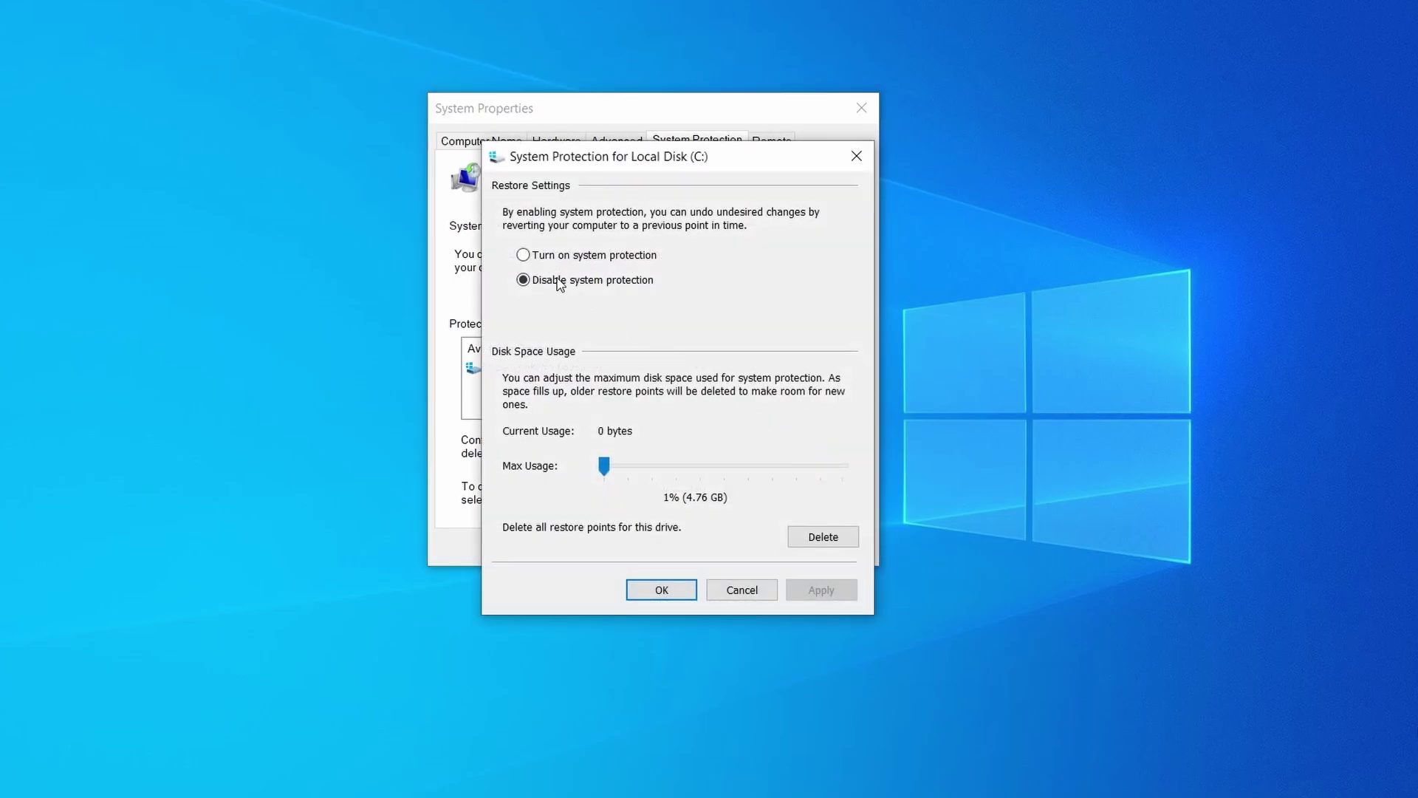
pyautogui.click(524, 256)
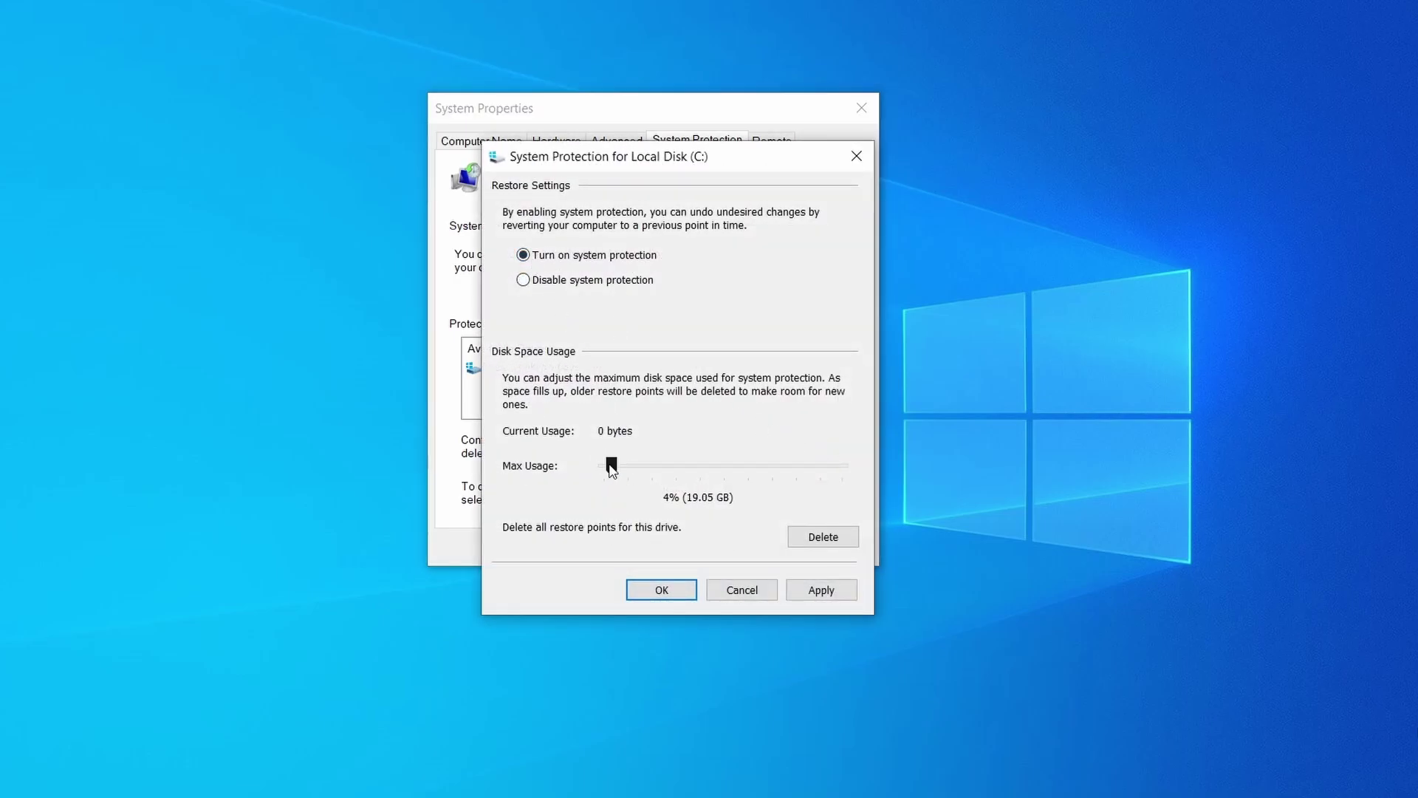
pyautogui.click(817, 588)
pyautogui.click(665, 589)
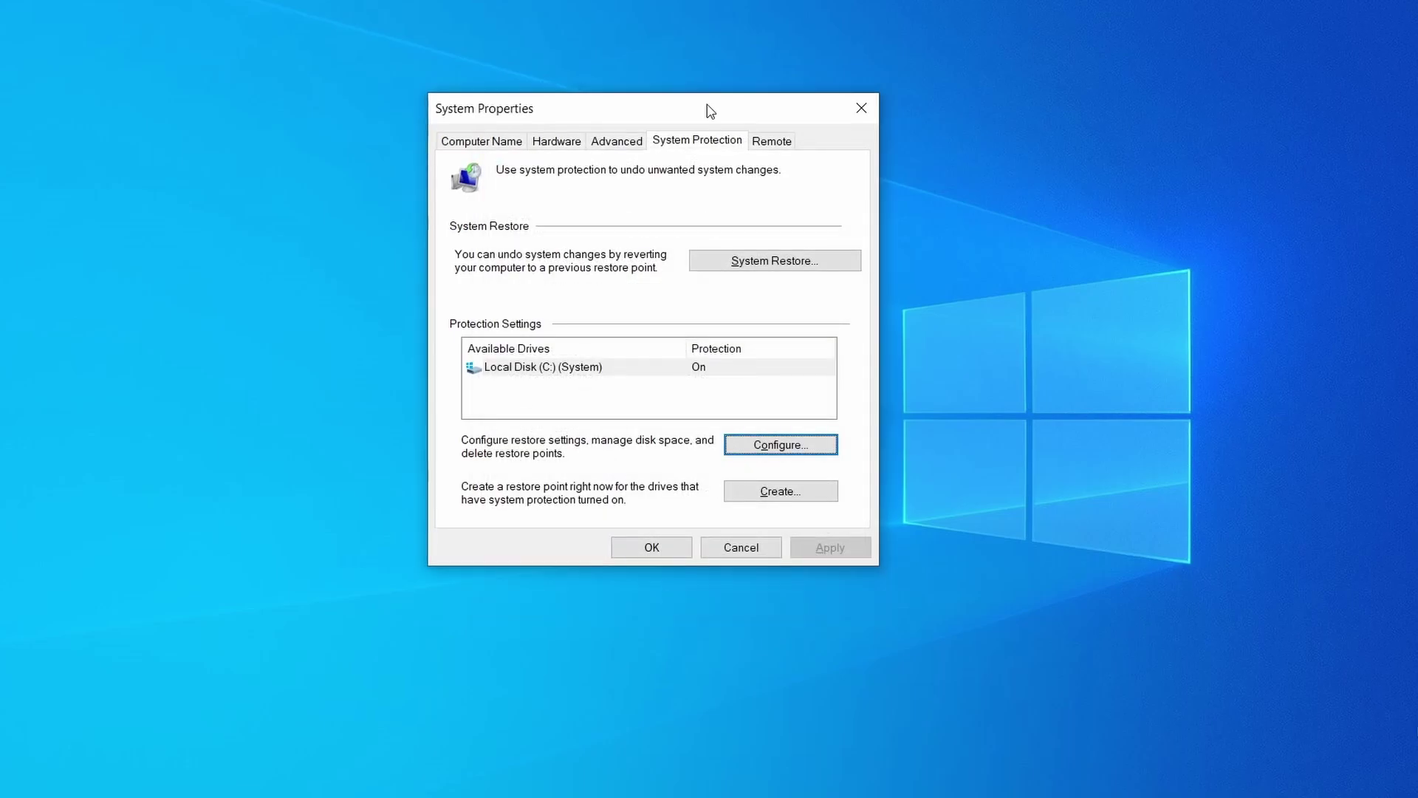
# Create the restore point 'Restore Point 1' and view it in System Restore
pyautogui.click(793, 499)
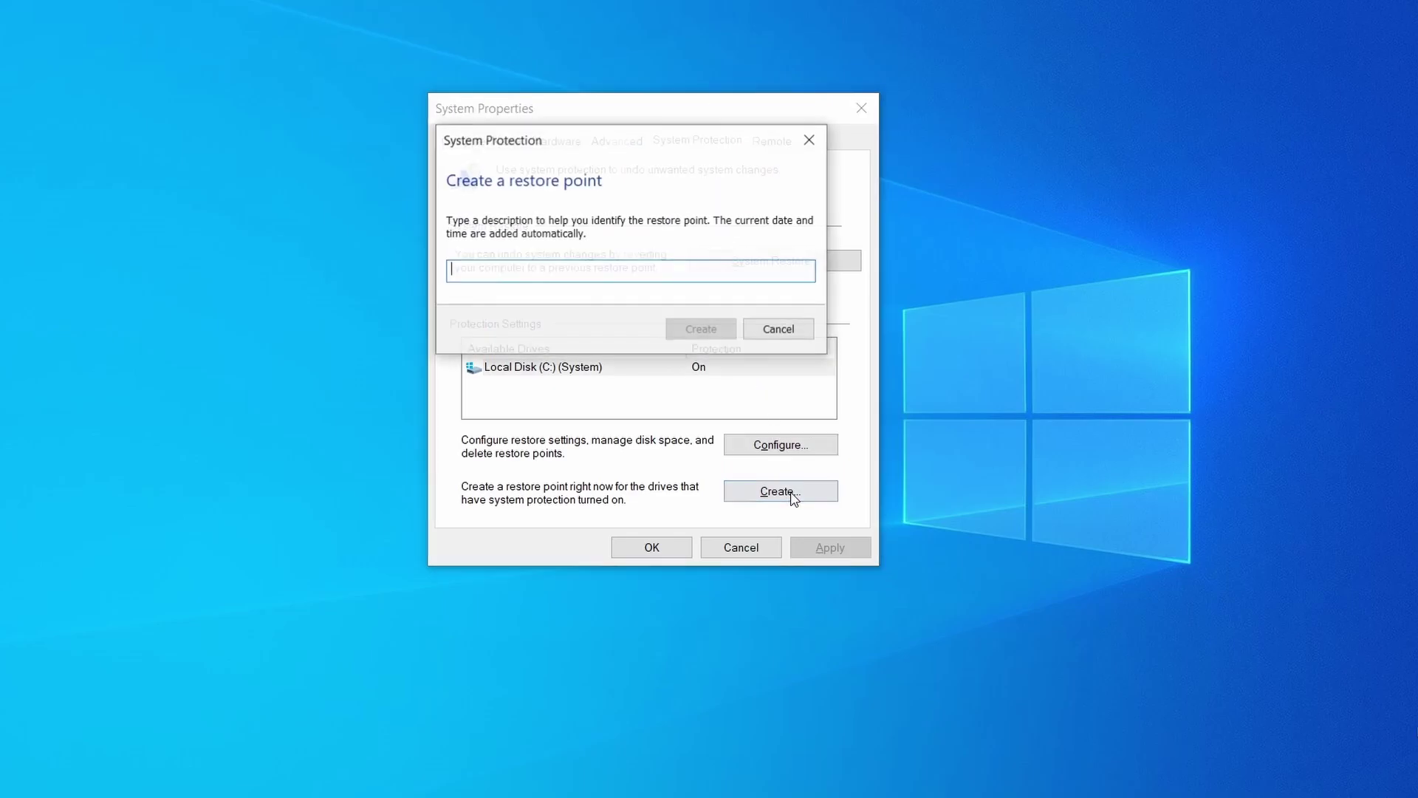
pyautogui.write('Restore Point 1')
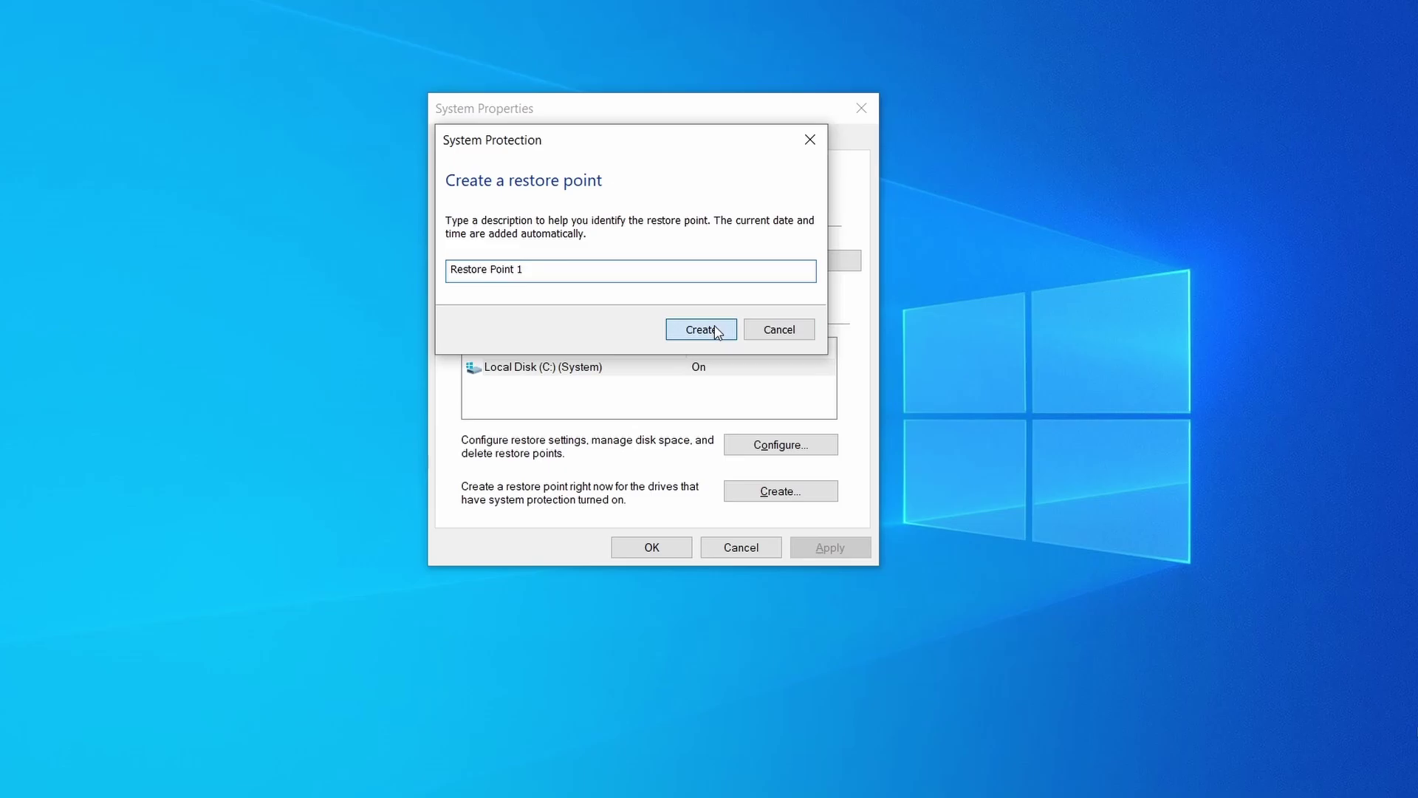
pyautogui.click(711, 328)
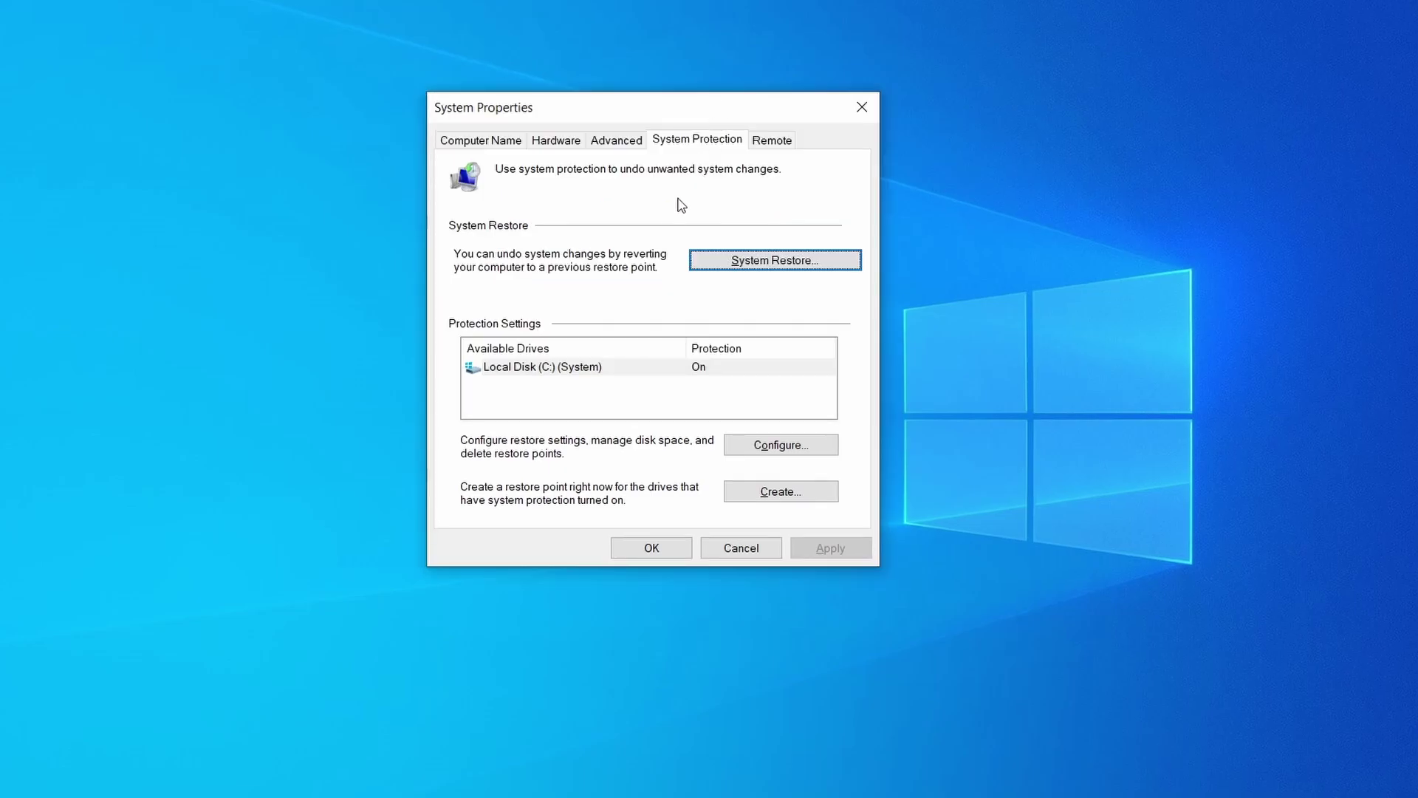
pyautogui.click(834, 270)
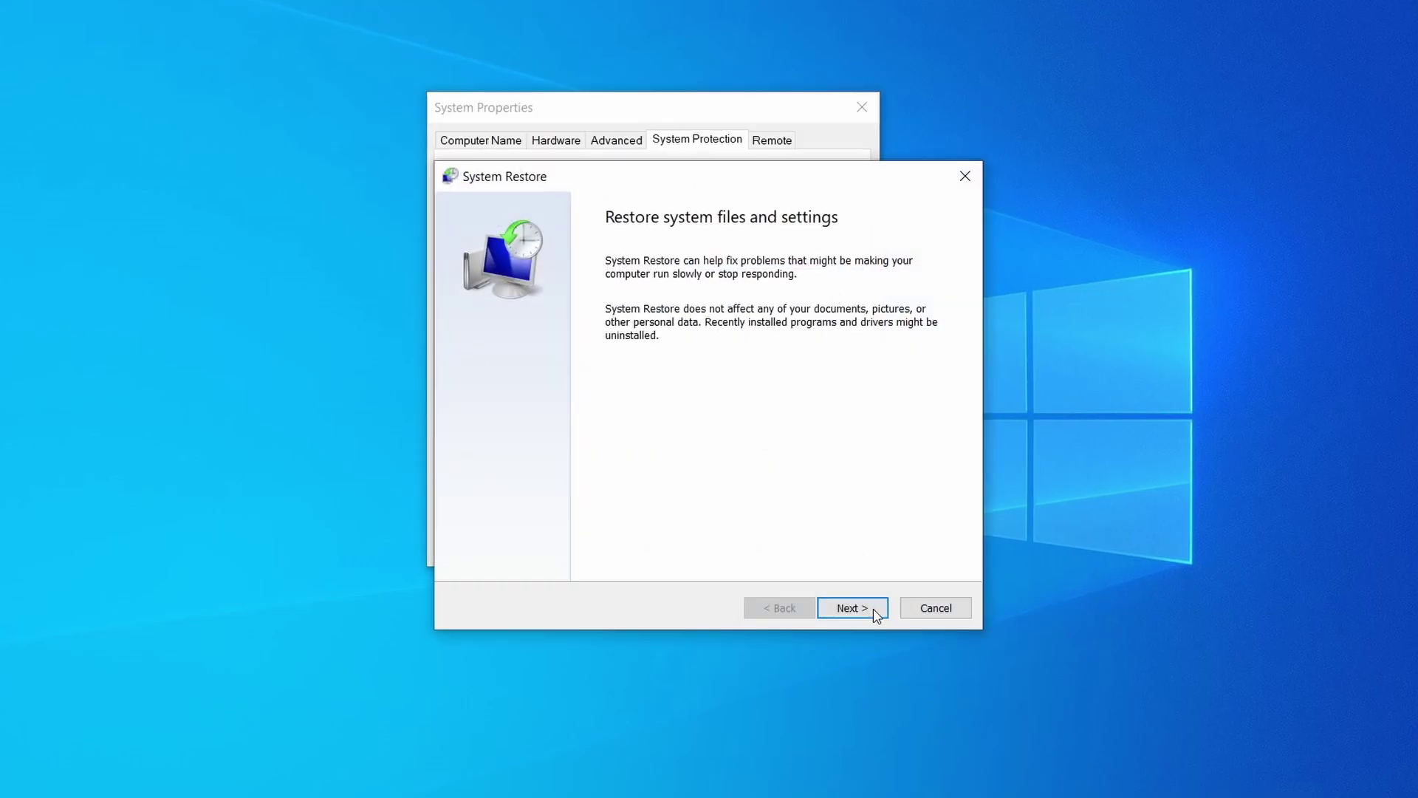
pyautogui.click(874, 611)
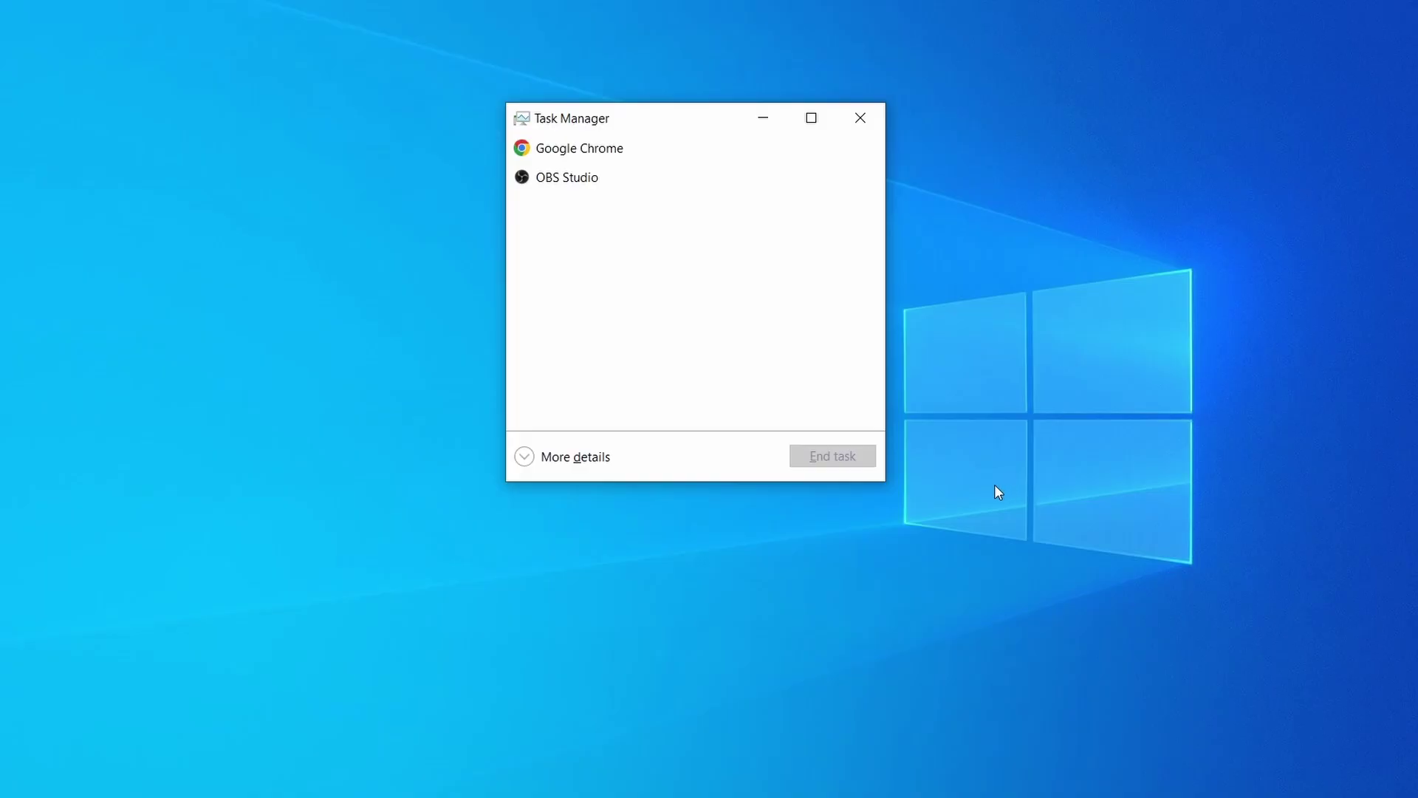
# Expand Task Manager to full details and sort processes by CPU, then memory
pyautogui.click(525, 458)
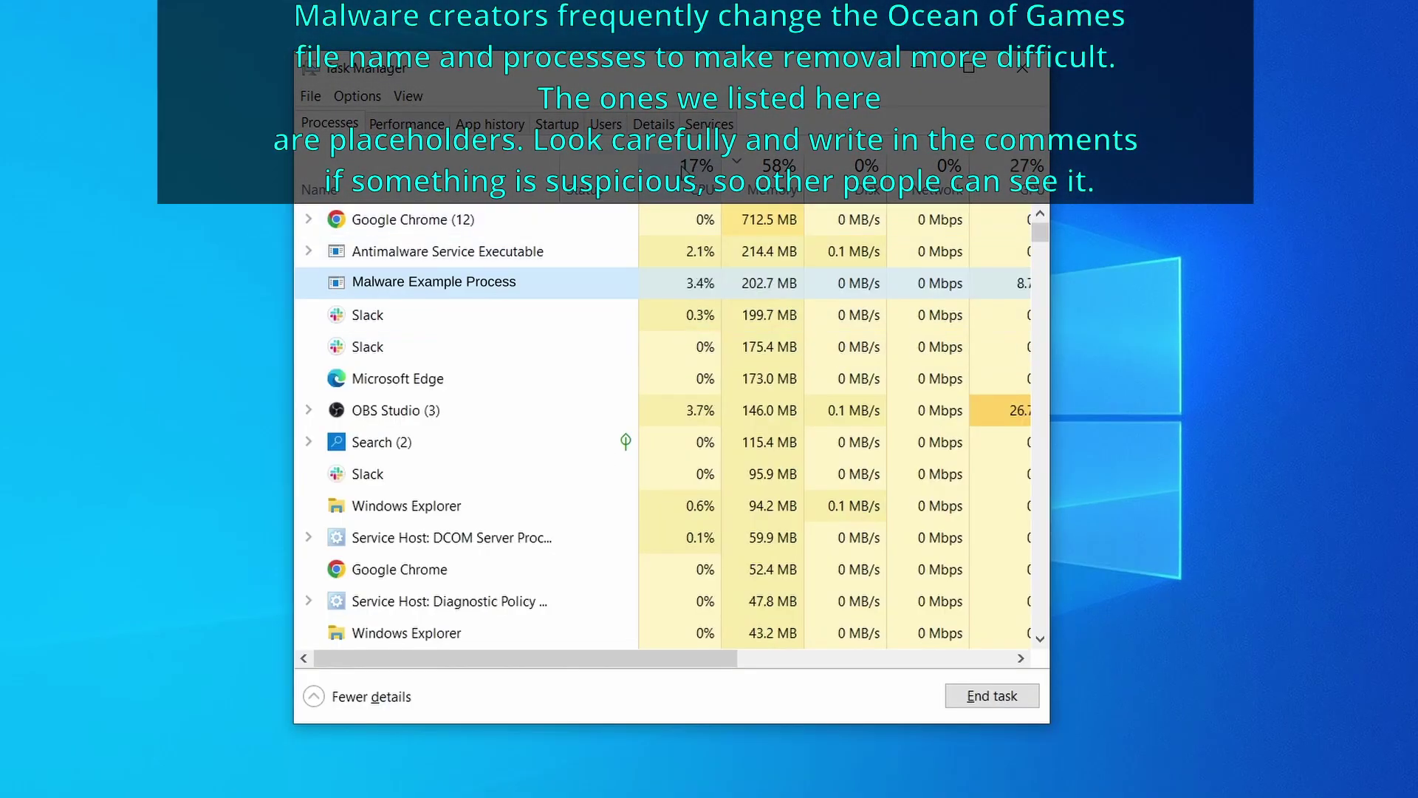
pyautogui.click(697, 167)
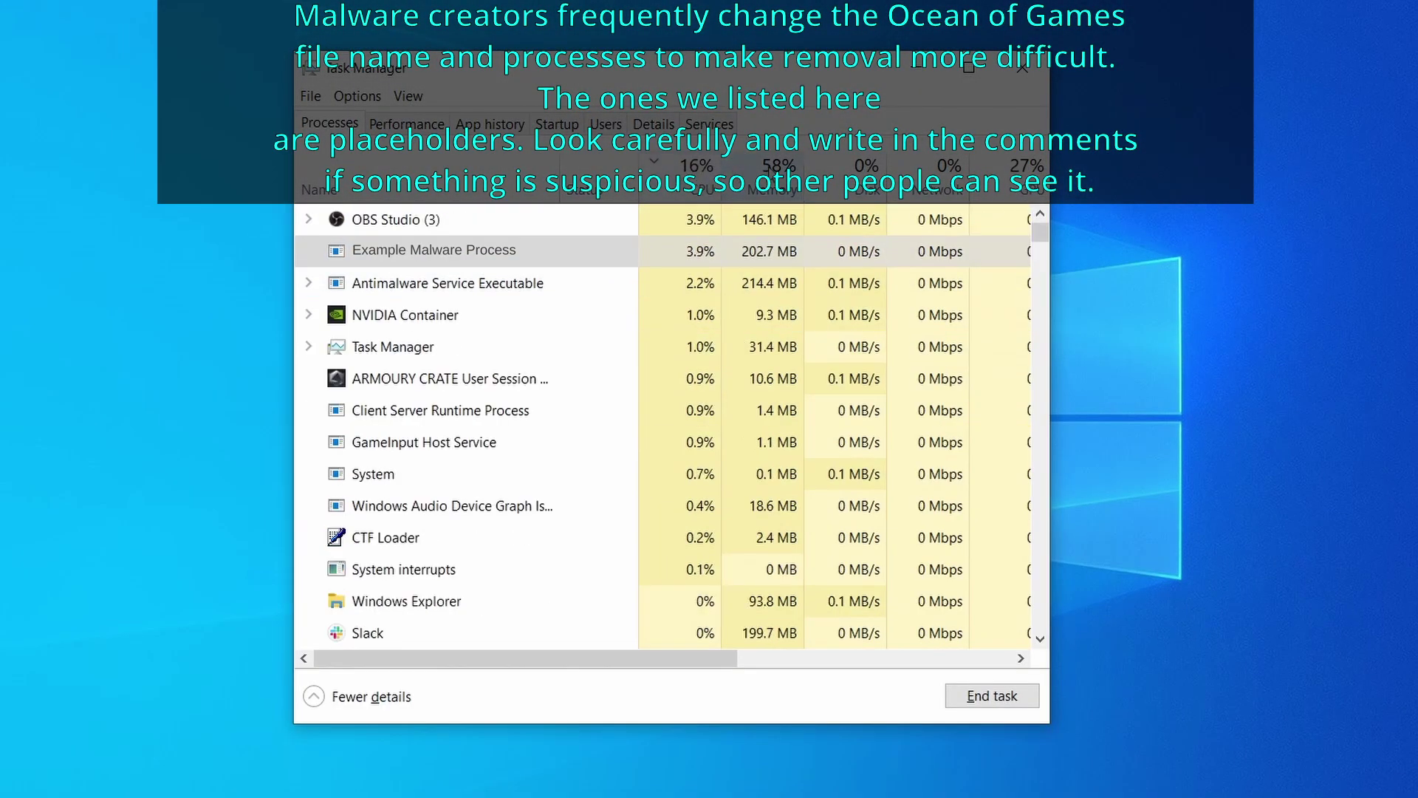
pyautogui.click(772, 173)
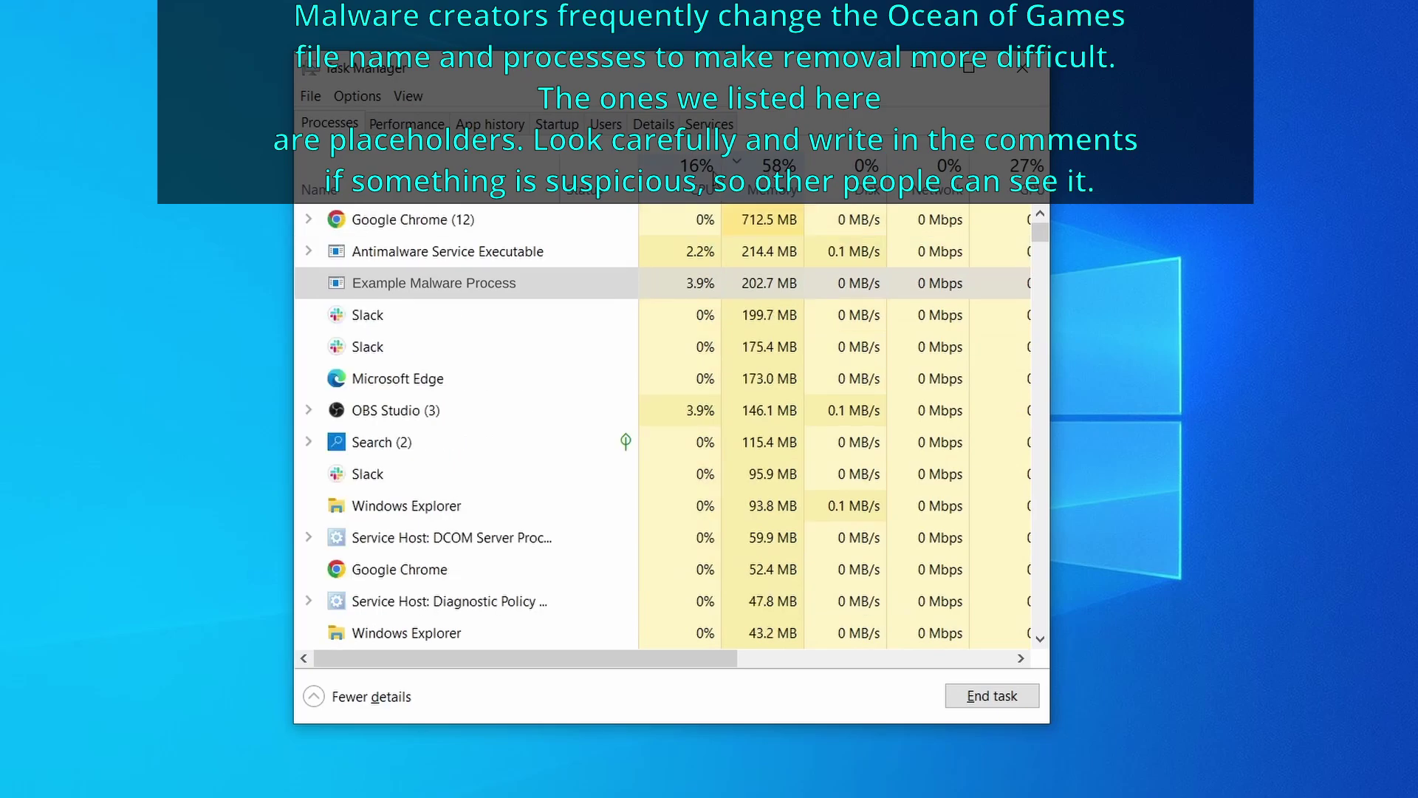
# Delete the three files in Example Malware Process's folder and close Explorer
pyautogui.rightClick(680, 288)
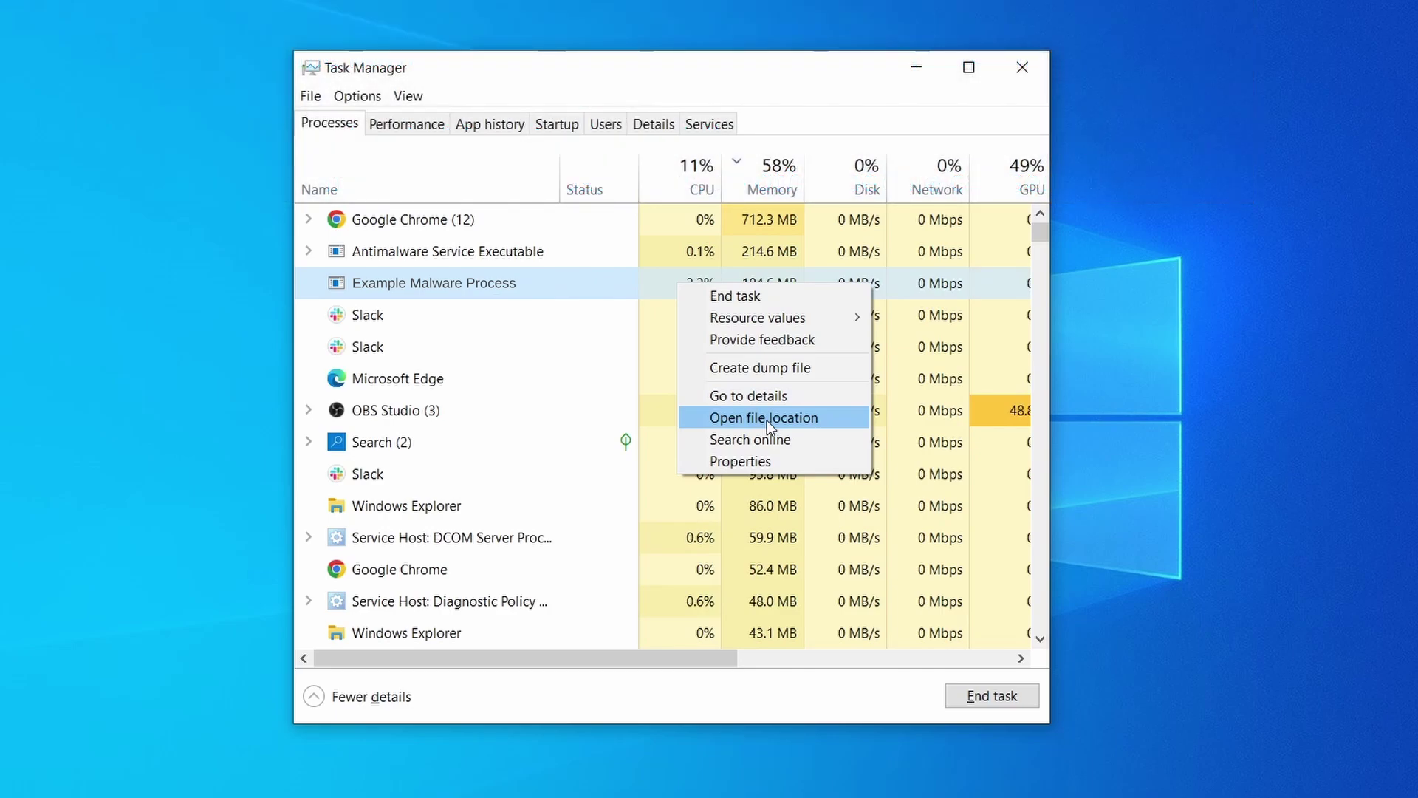
pyautogui.click(767, 420)
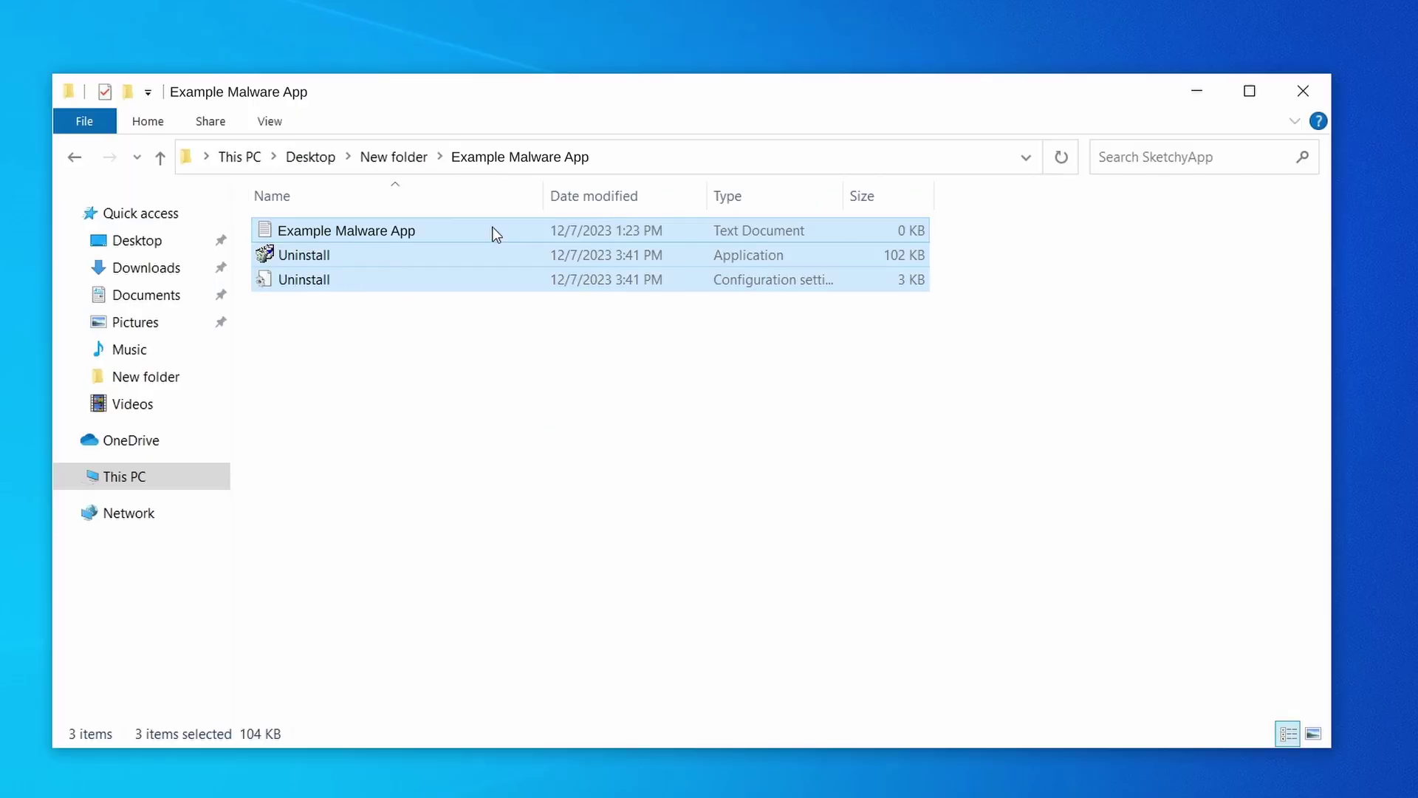
pyautogui.rightClick(491, 231)
pyautogui.click(613, 515)
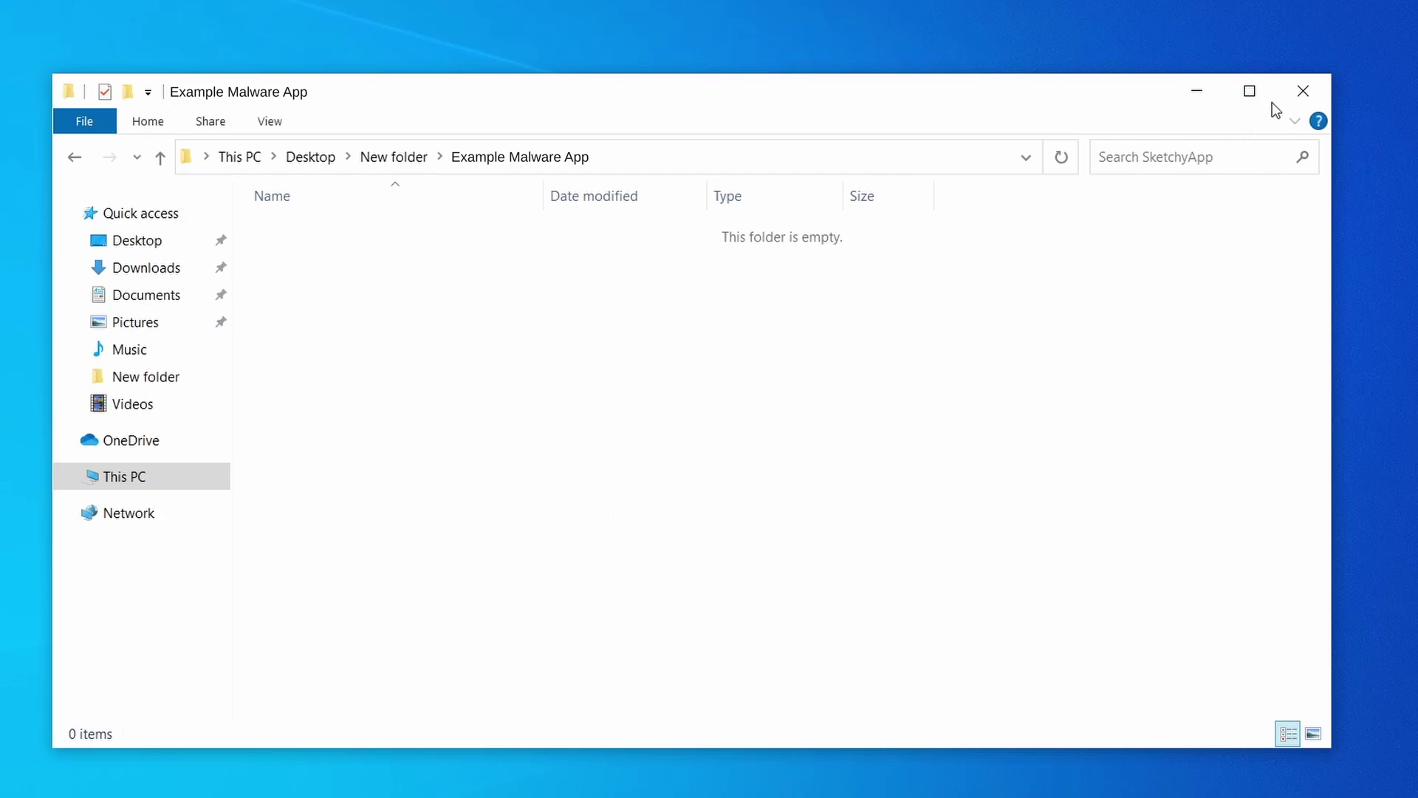
pyautogui.click(1303, 92)
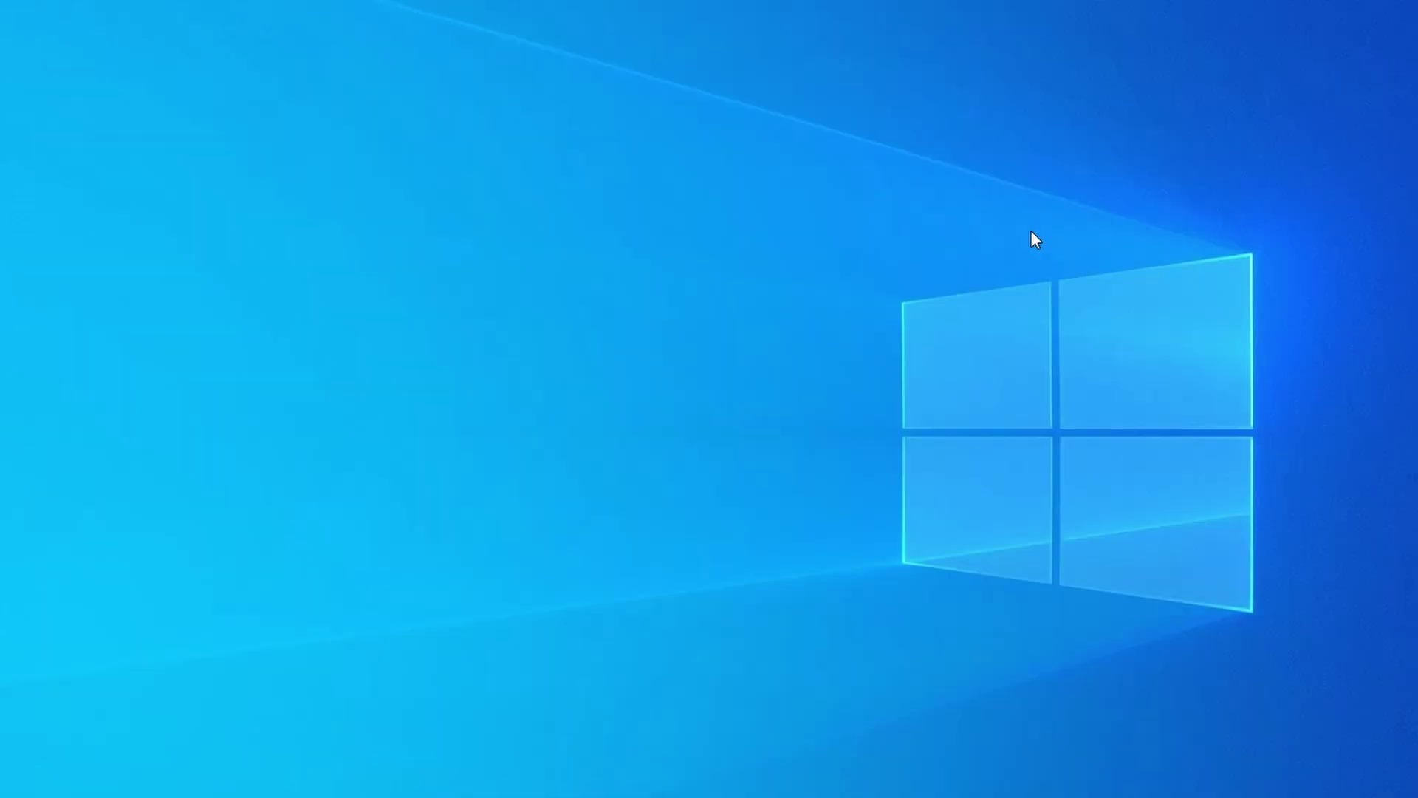
pyautogui.hotkey('ctrl', 'shift', 'Escape')
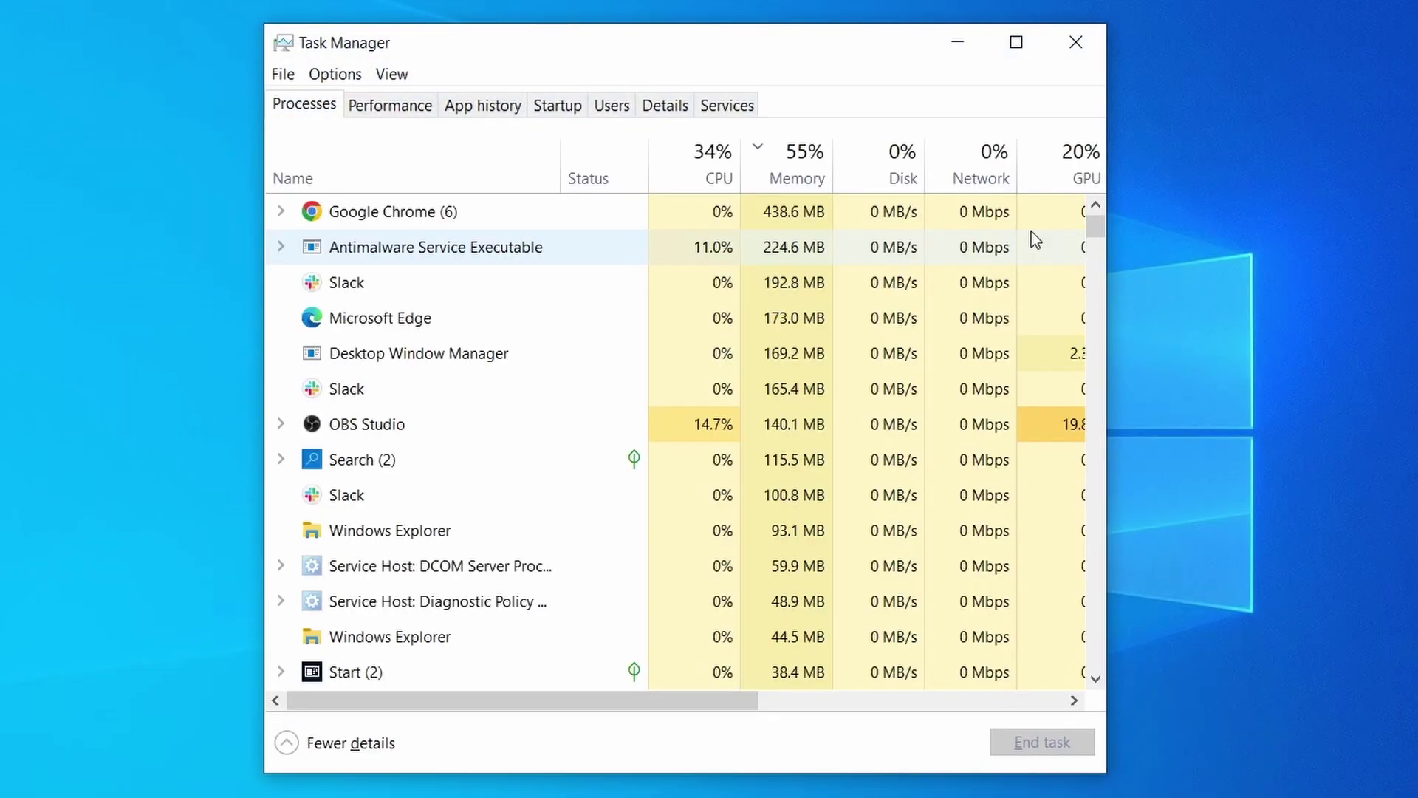
pyautogui.click(685, 174)
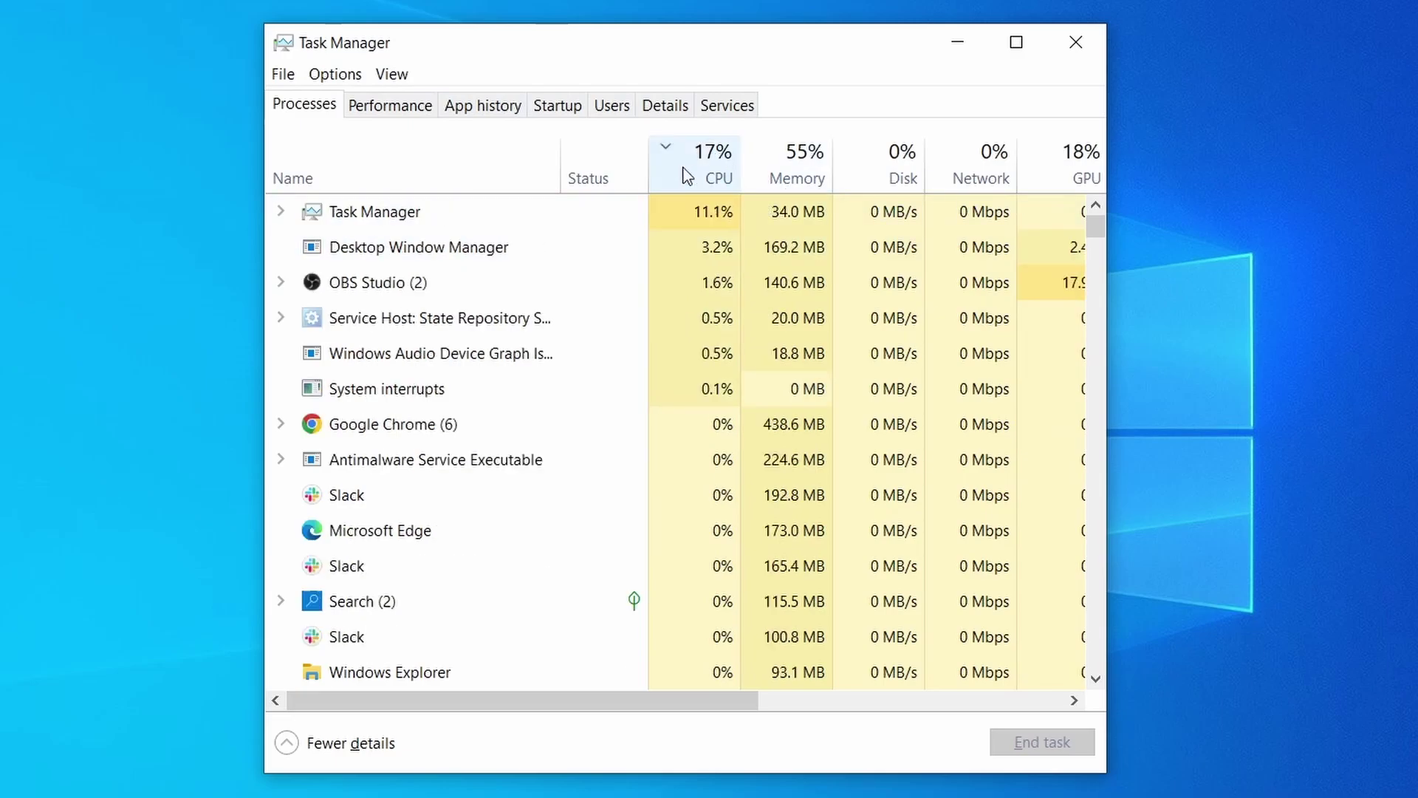
pyautogui.click(805, 159)
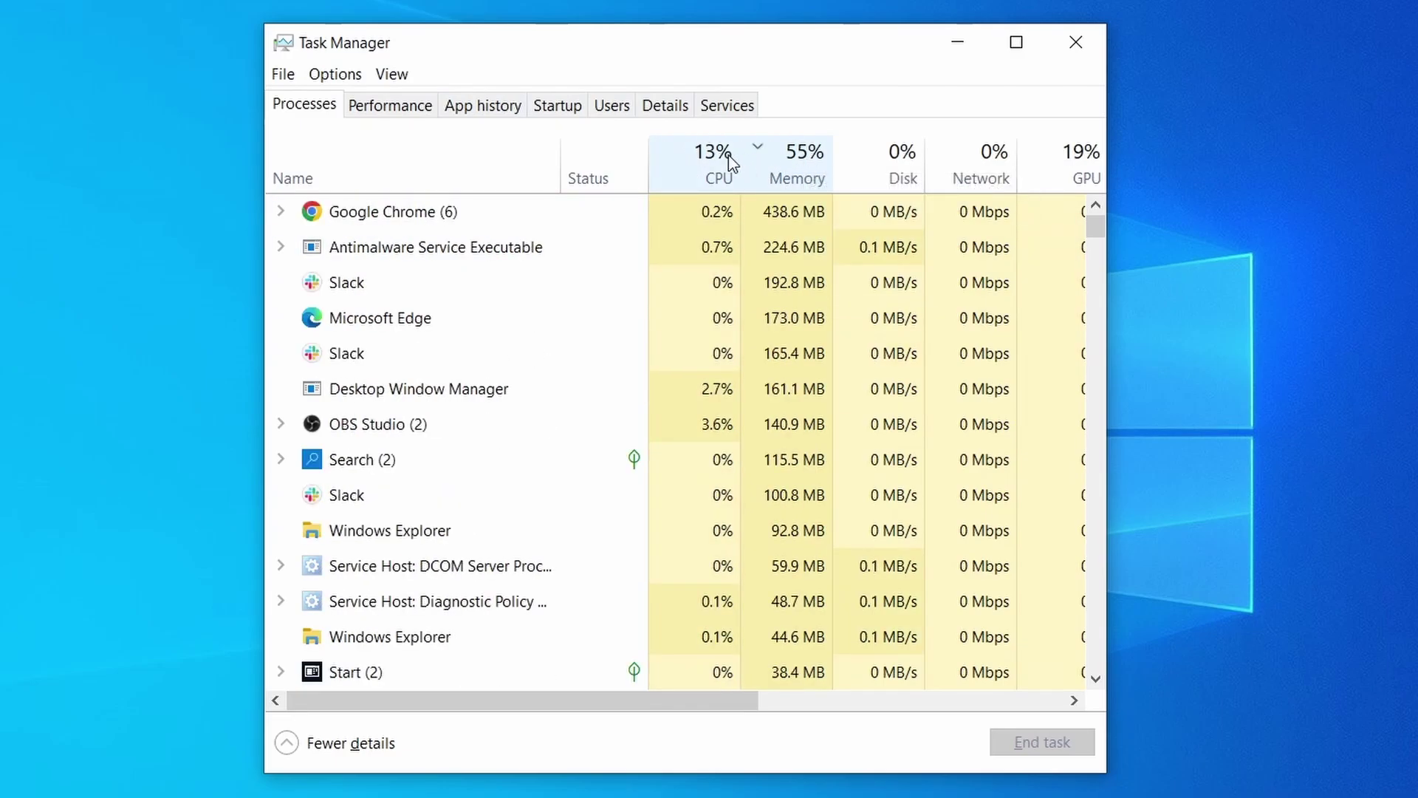
pyautogui.scroll(-2, 612, 497)
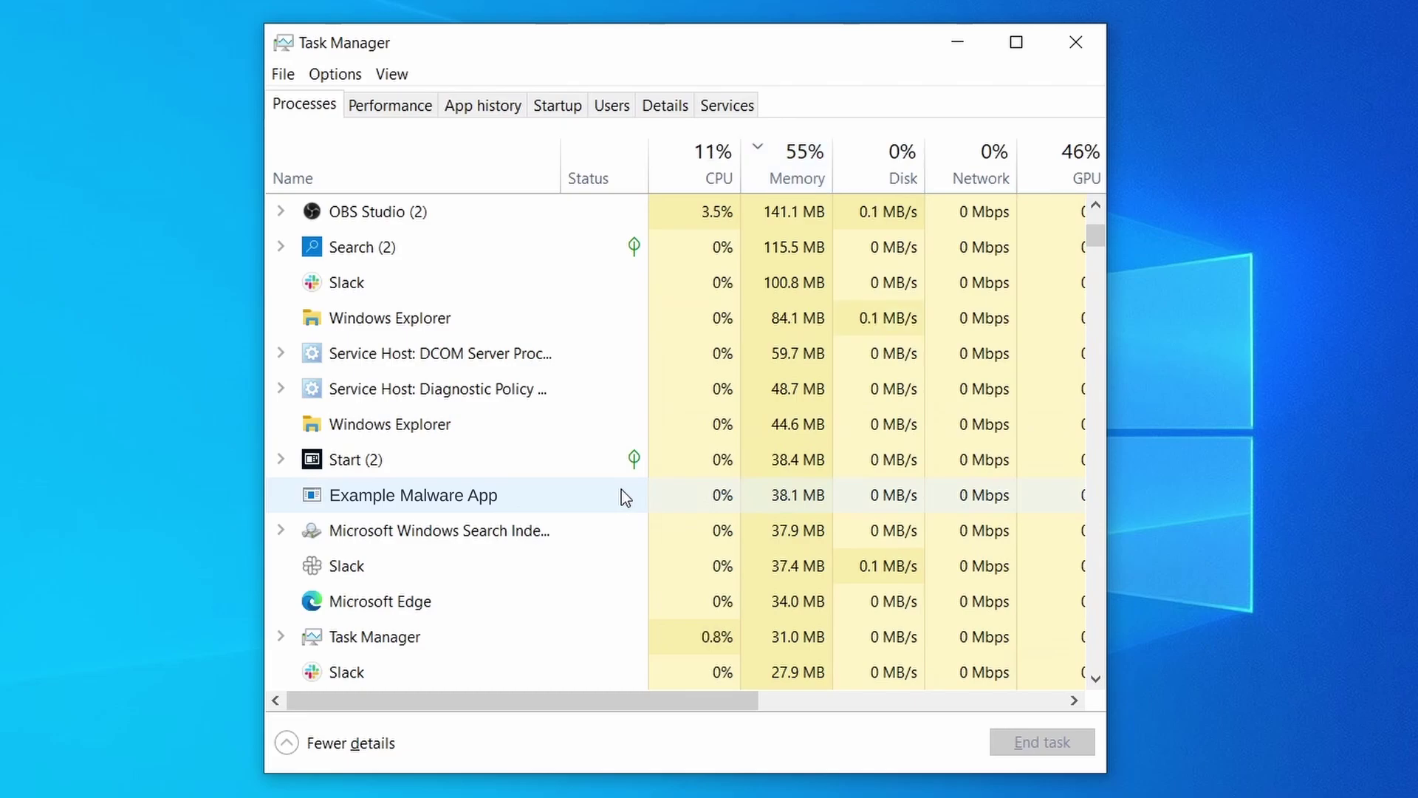
pyautogui.rightClick(623, 491)
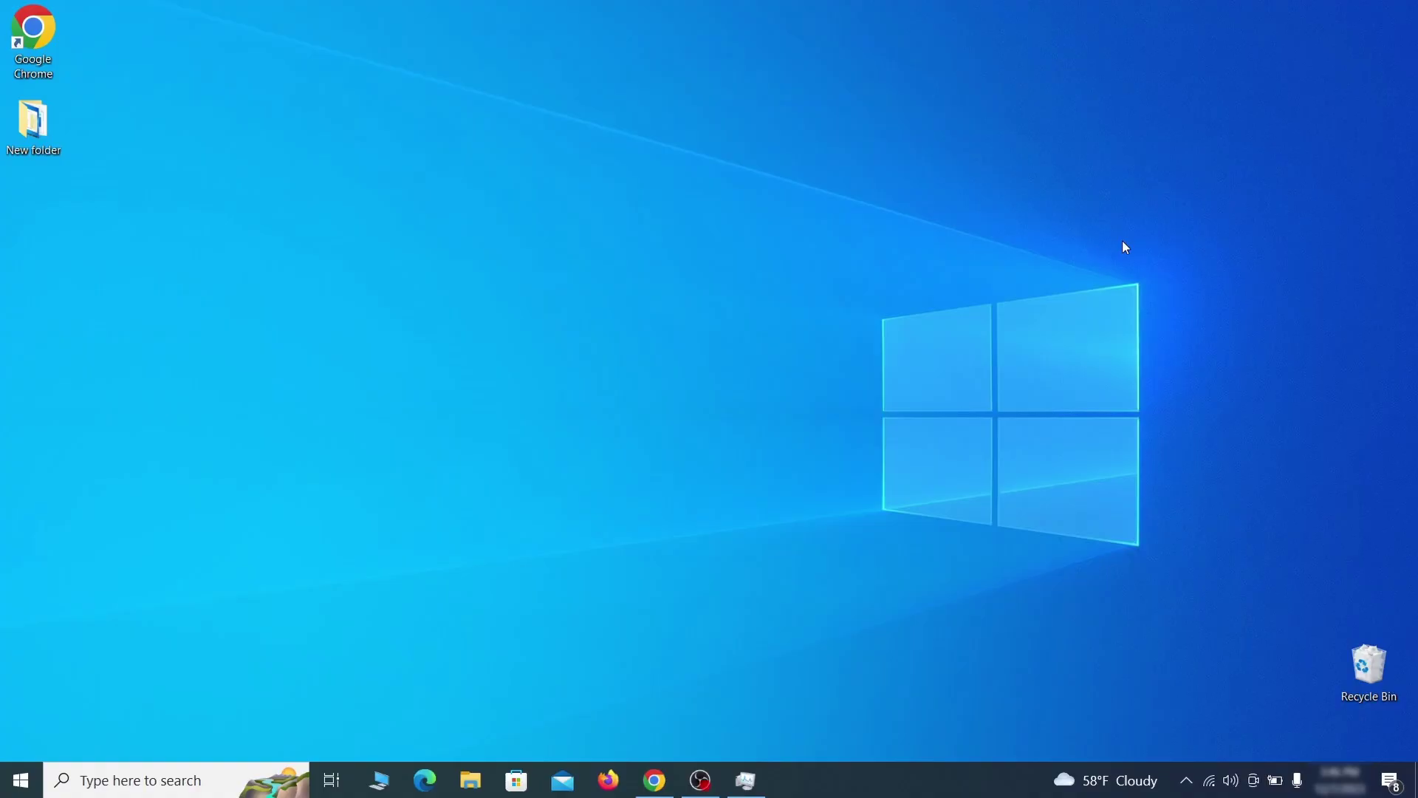
pyautogui.press('super')
pyautogui.write('view network connections')
# Open the Wi-Fi adapter's Internet Protocol Version 4 (TCP/IPv4) properties
pyautogui.press('Return')
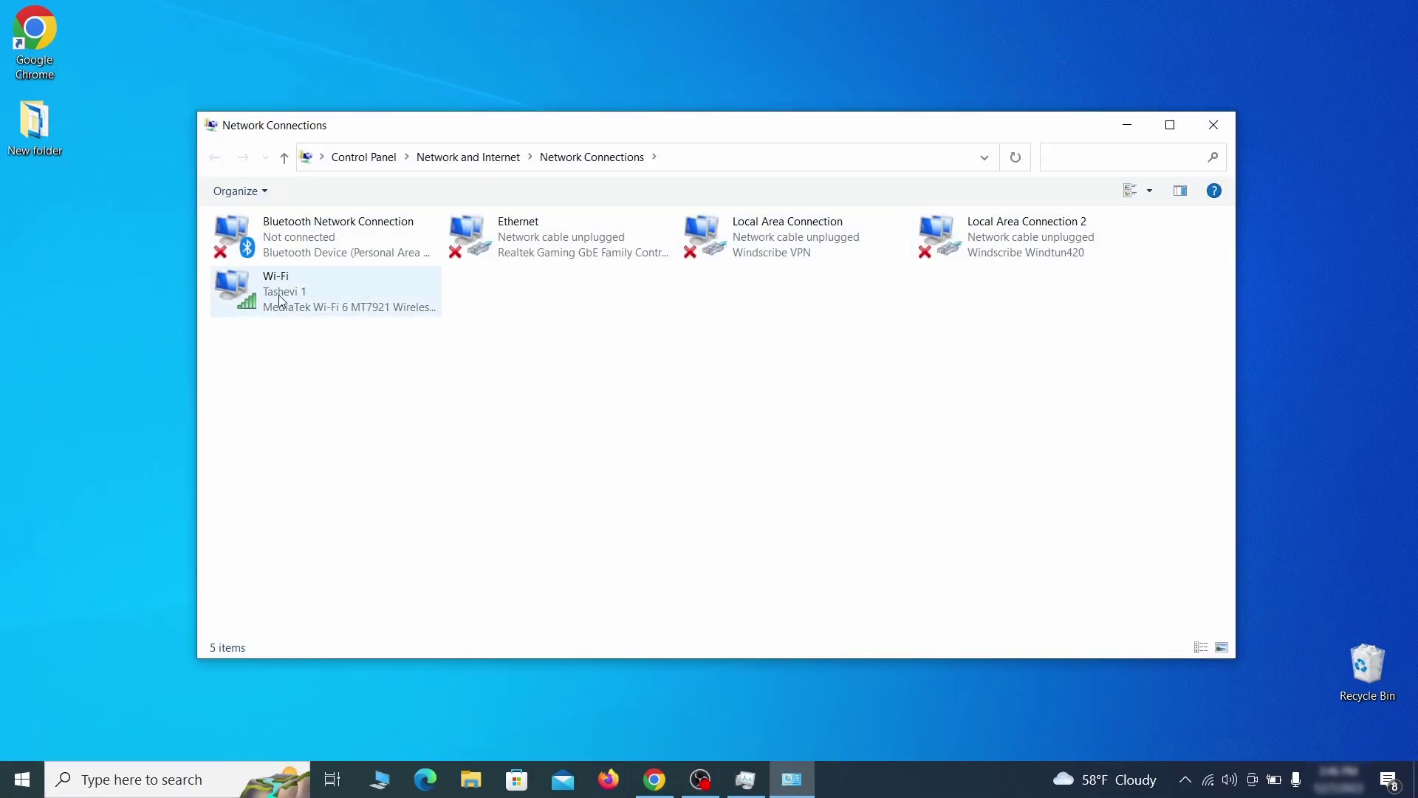
pyautogui.click(256, 284)
pyautogui.rightClick(301, 306)
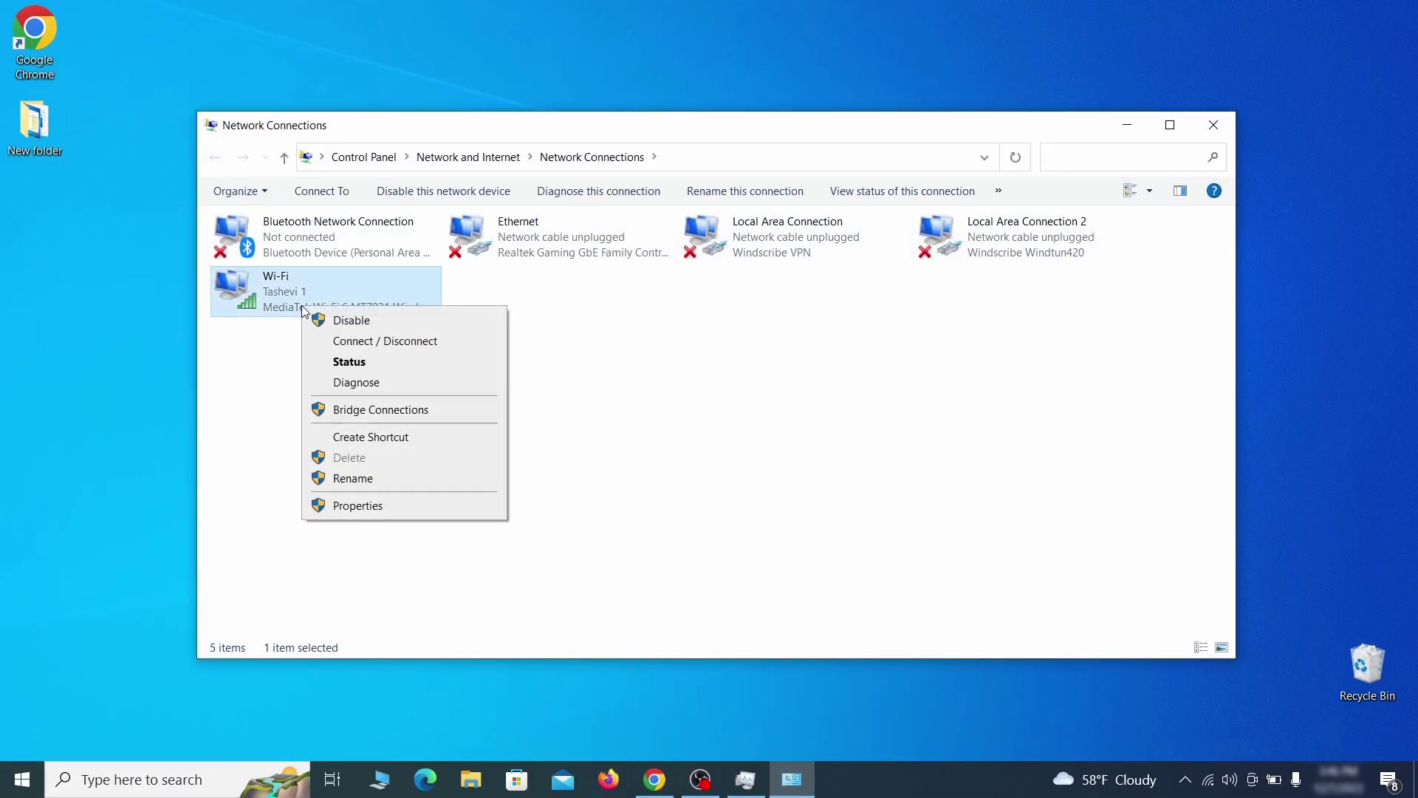
pyautogui.click(385, 508)
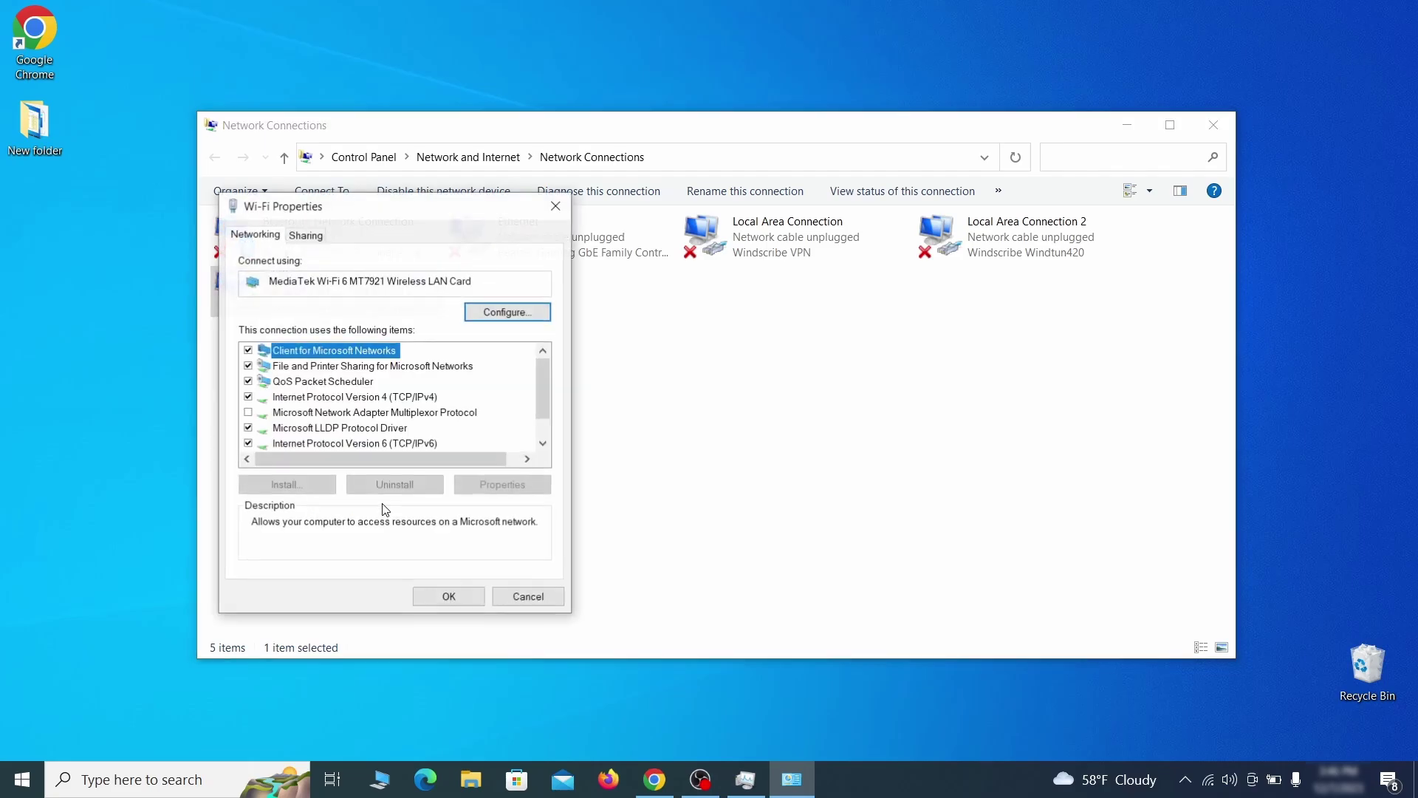
pyautogui.click(370, 399)
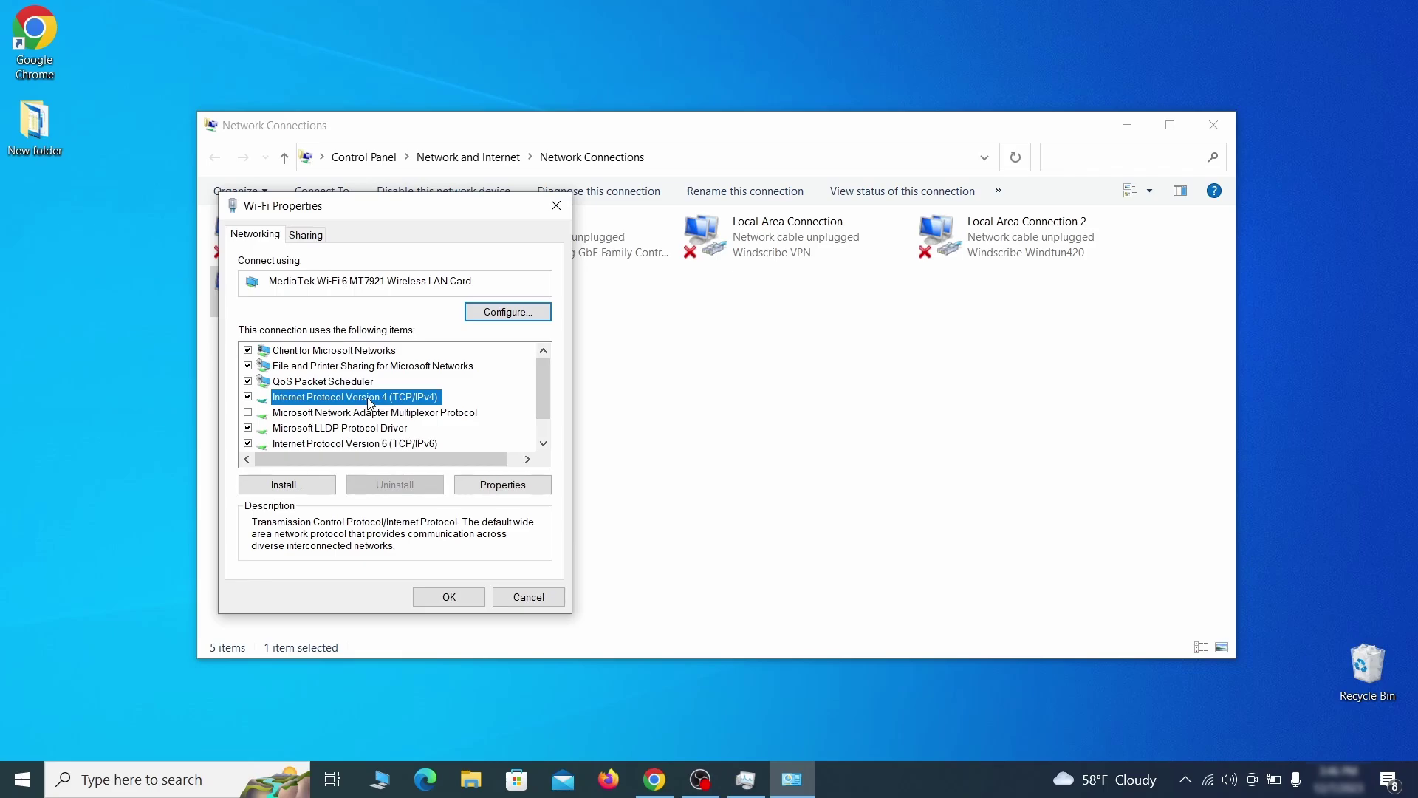
pyautogui.click(504, 484)
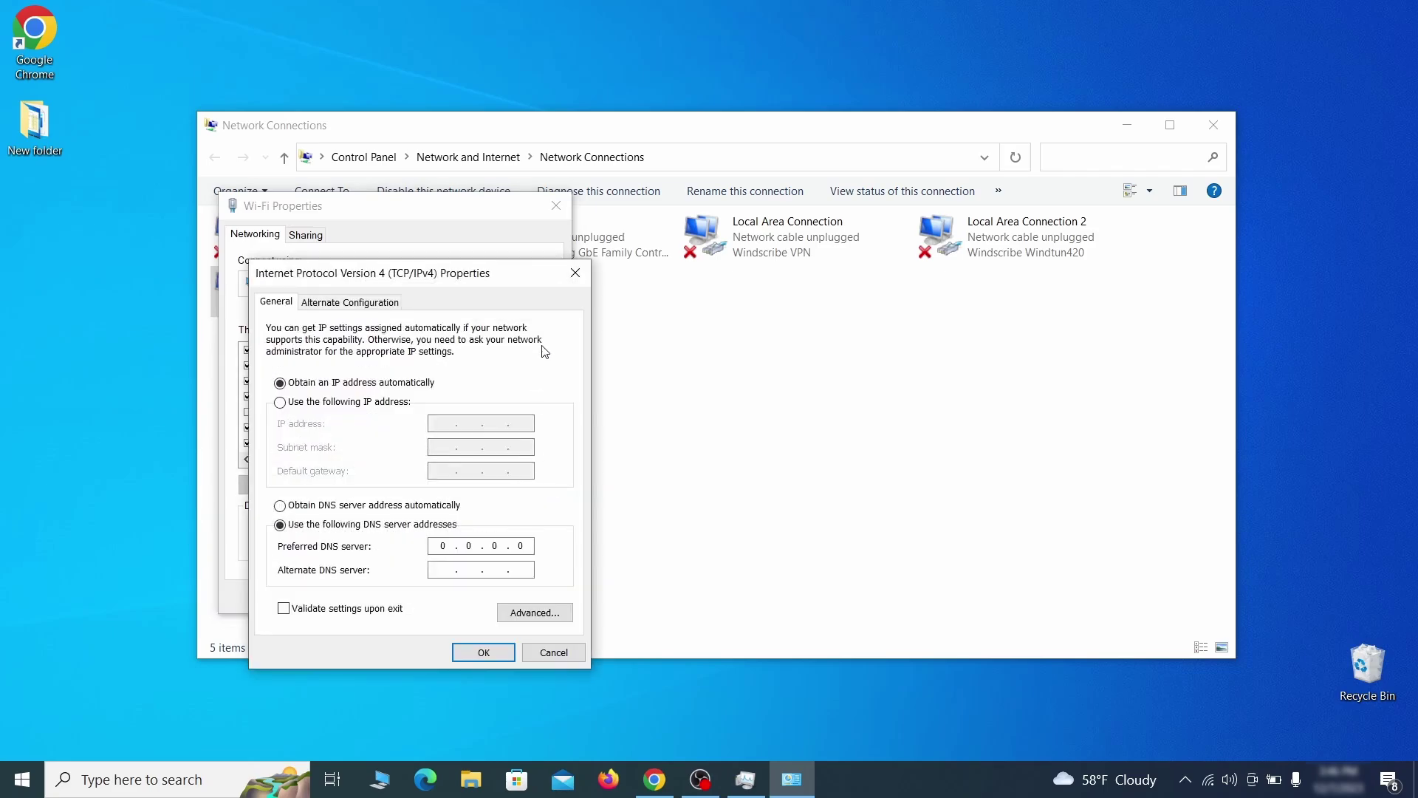
pyautogui.moveTo(506, 272); pyautogui.dragTo(717, 216)
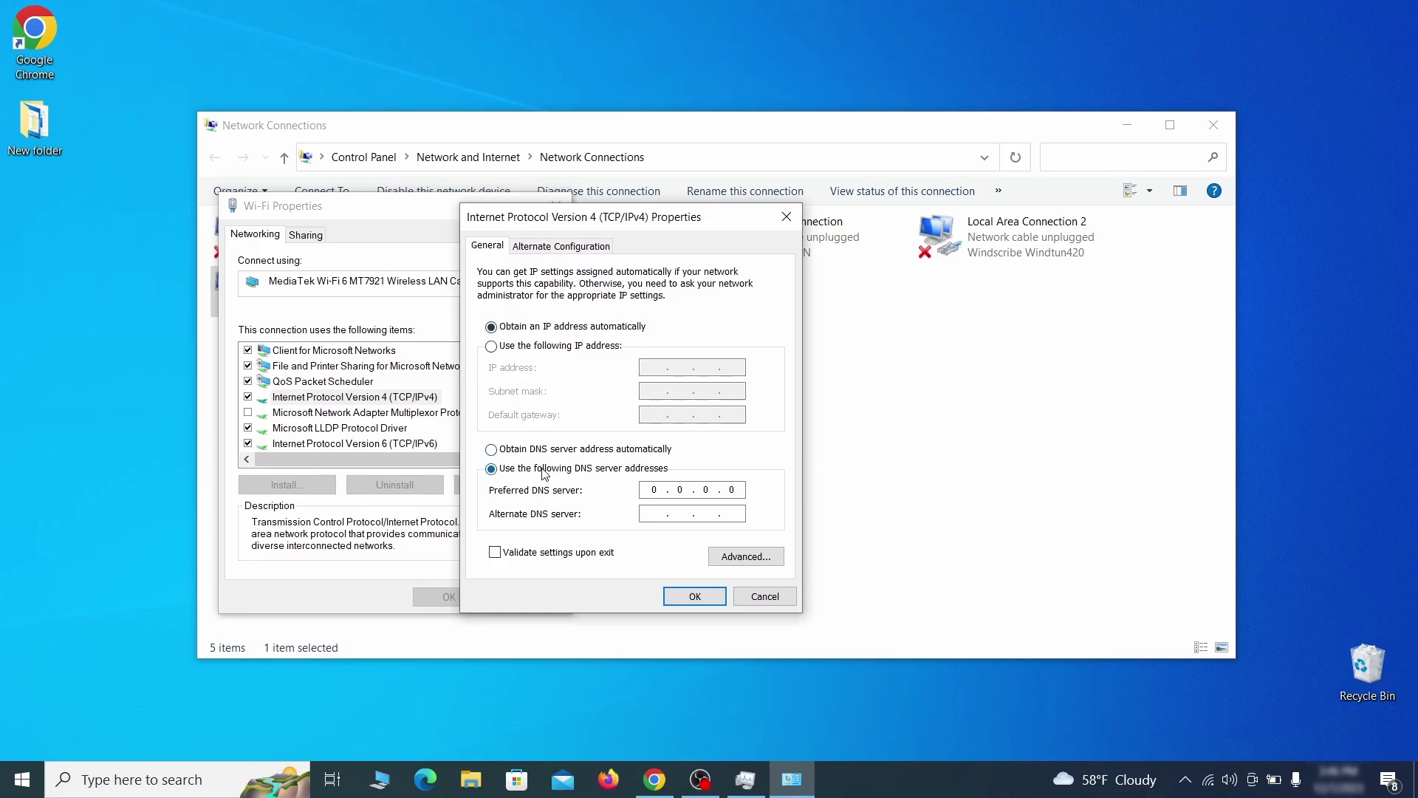
# Remove the 0.0.0.0 DNS server from advanced TCP/IP settings and close the dialogs
pyautogui.click(767, 565)
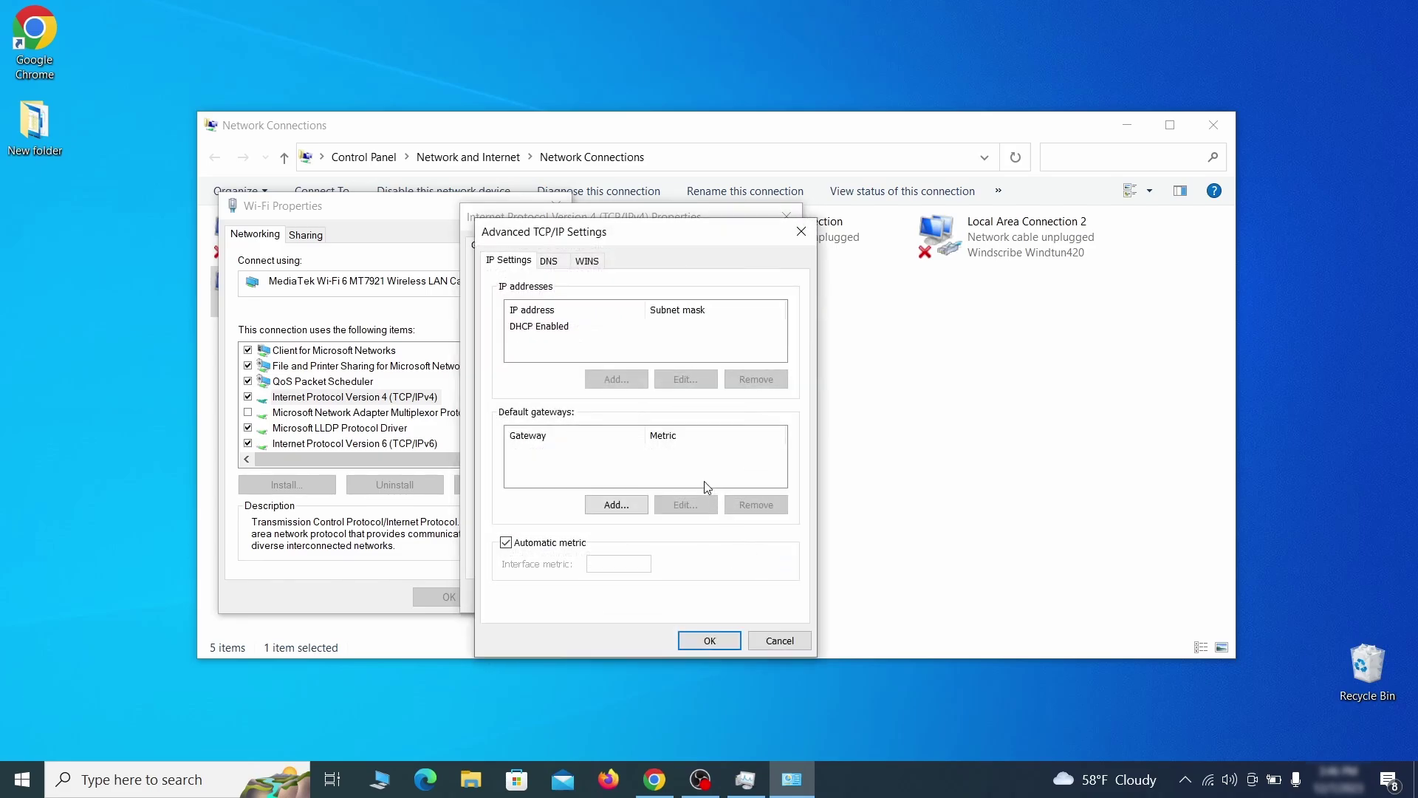
pyautogui.click(555, 264)
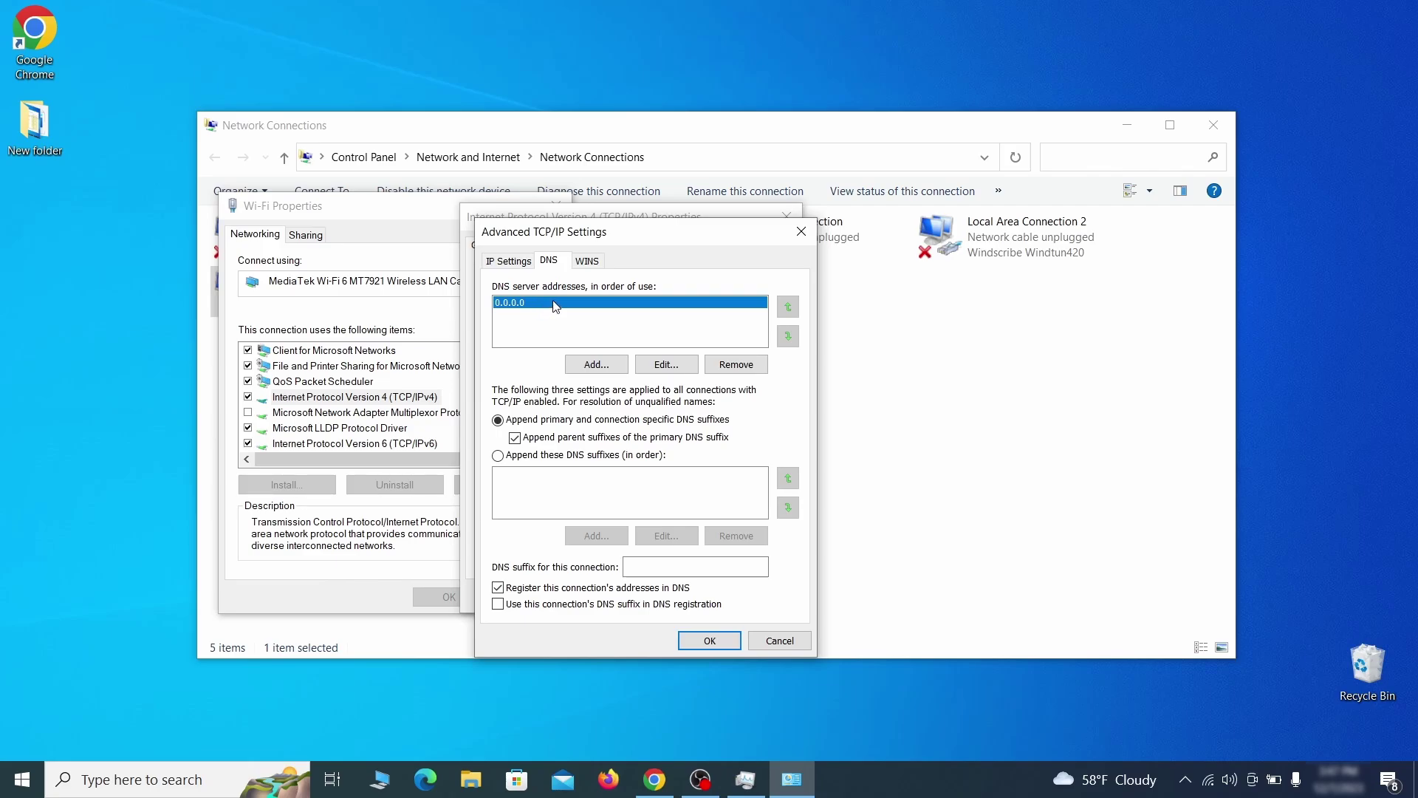
pyautogui.click(751, 369)
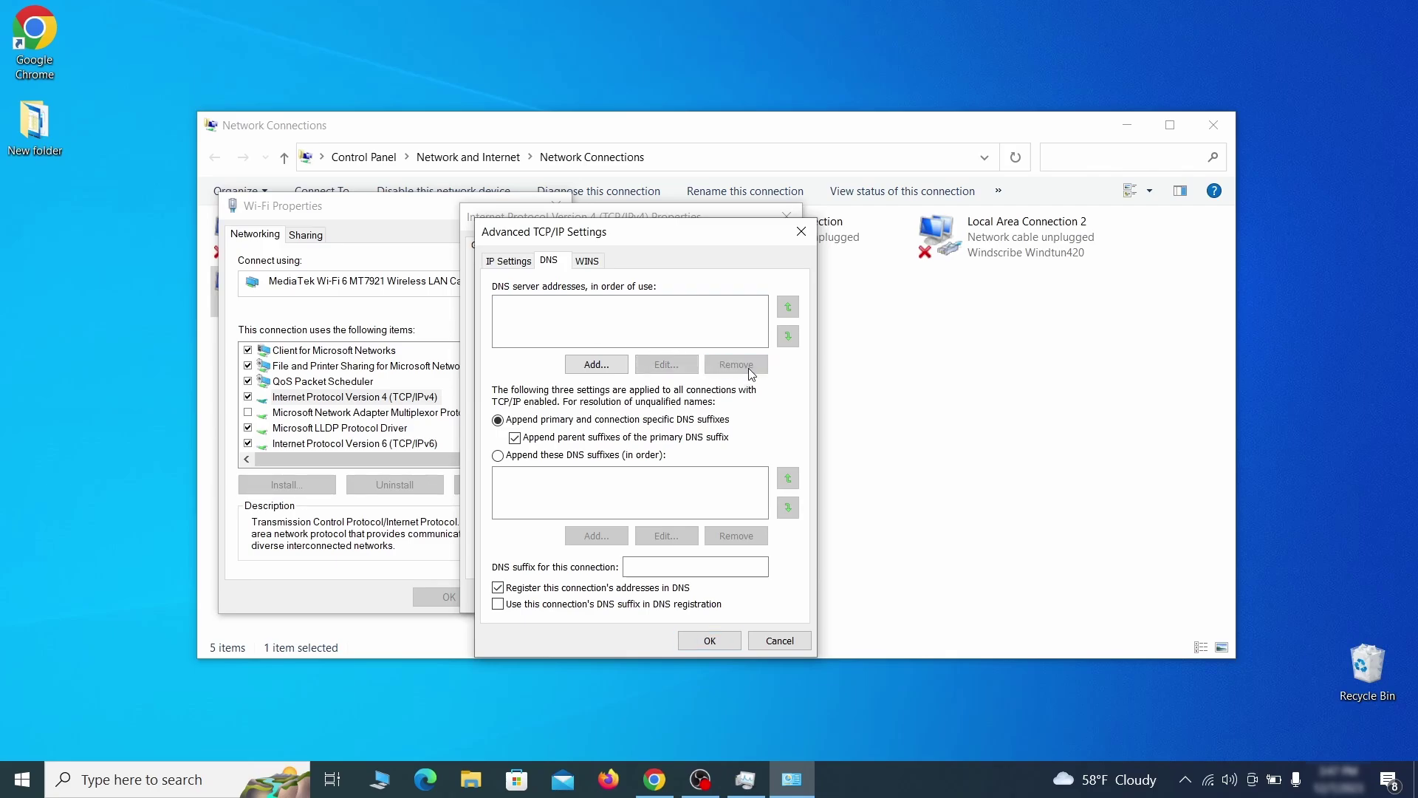
pyautogui.click(722, 648)
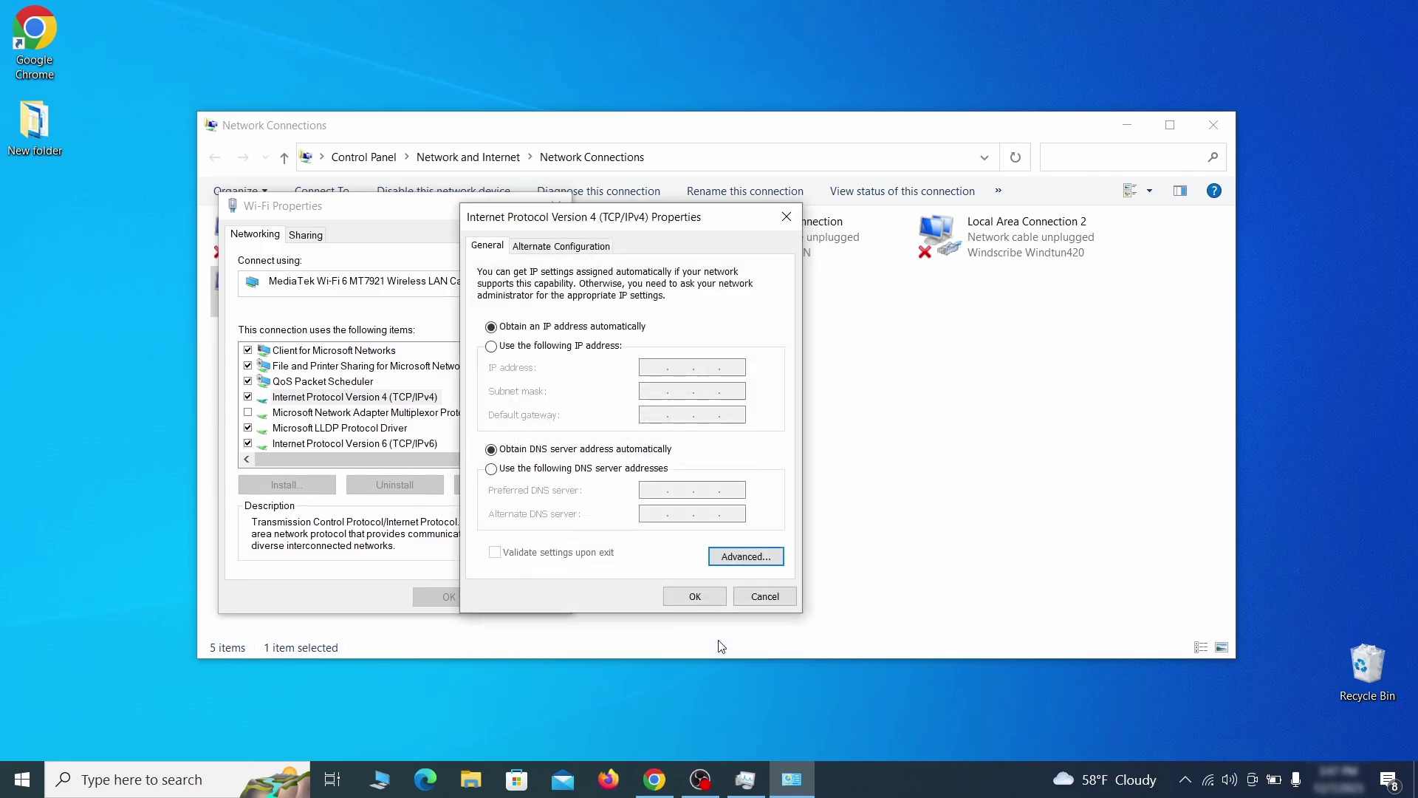
pyautogui.click(694, 596)
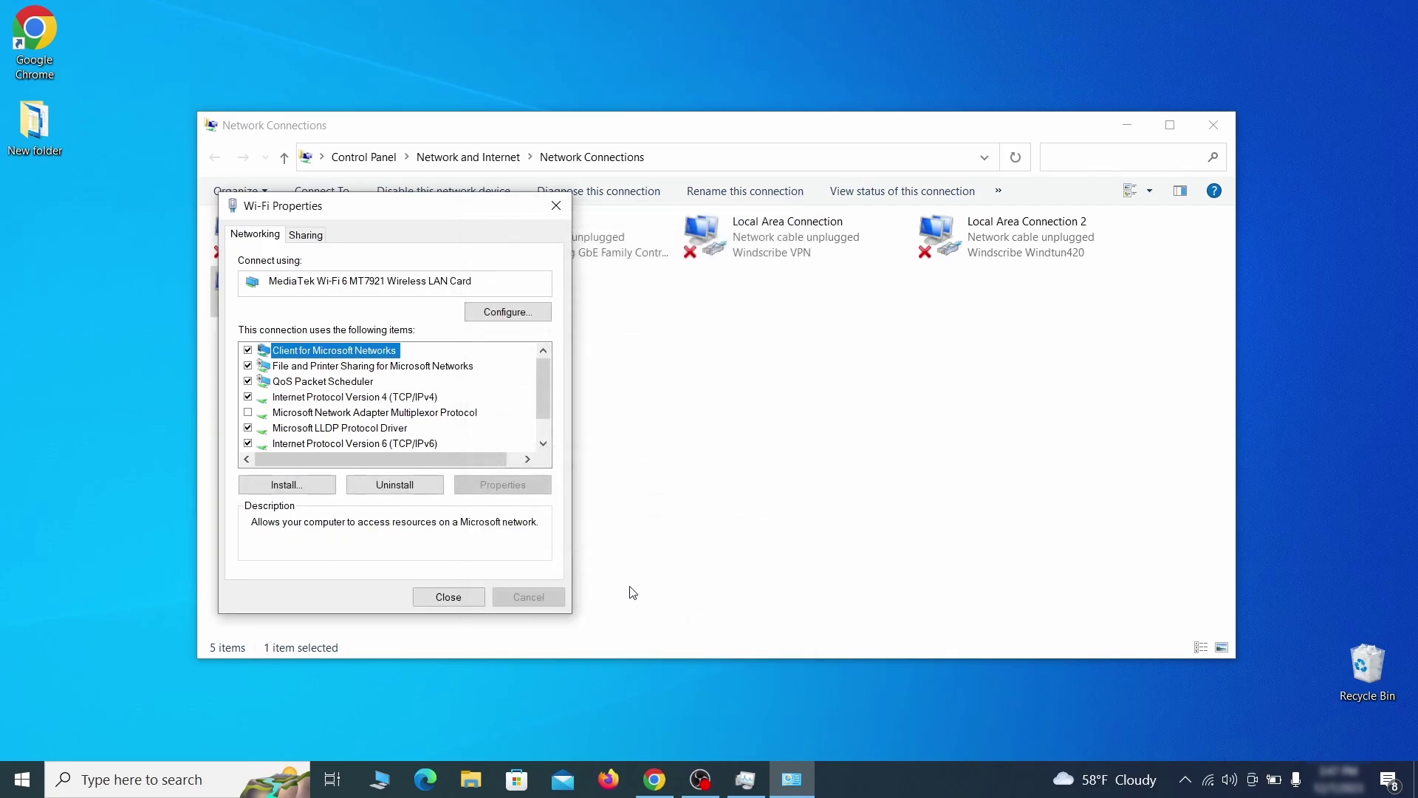
pyautogui.click(467, 597)
# Open C:\Windows\System32\drivers\etc\hosts in Notepad
pyautogui.hotkey('alt', 'F4')
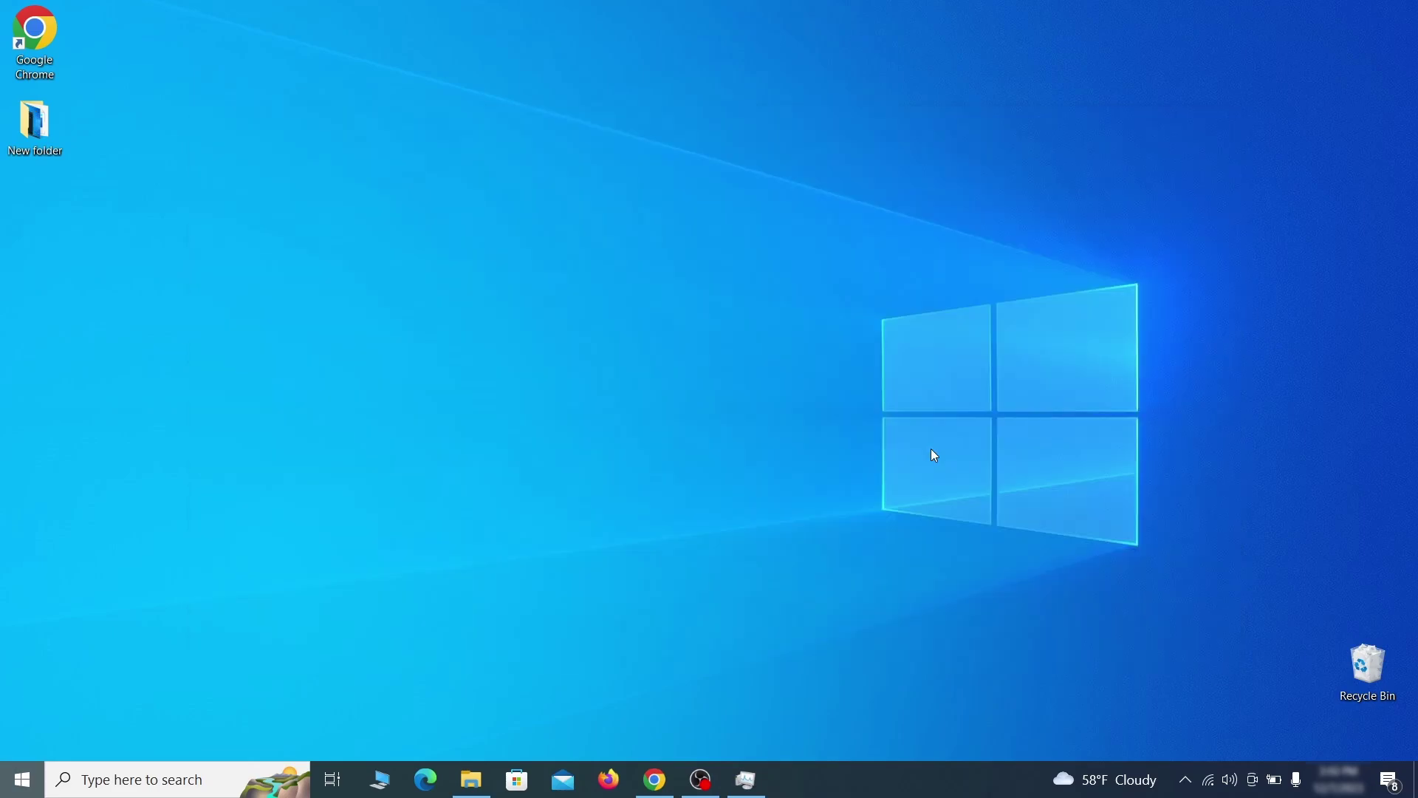
pyautogui.press('super')
pyautogui.write('C:\\Windows\\System32\\drivers\\etc\\hosts')
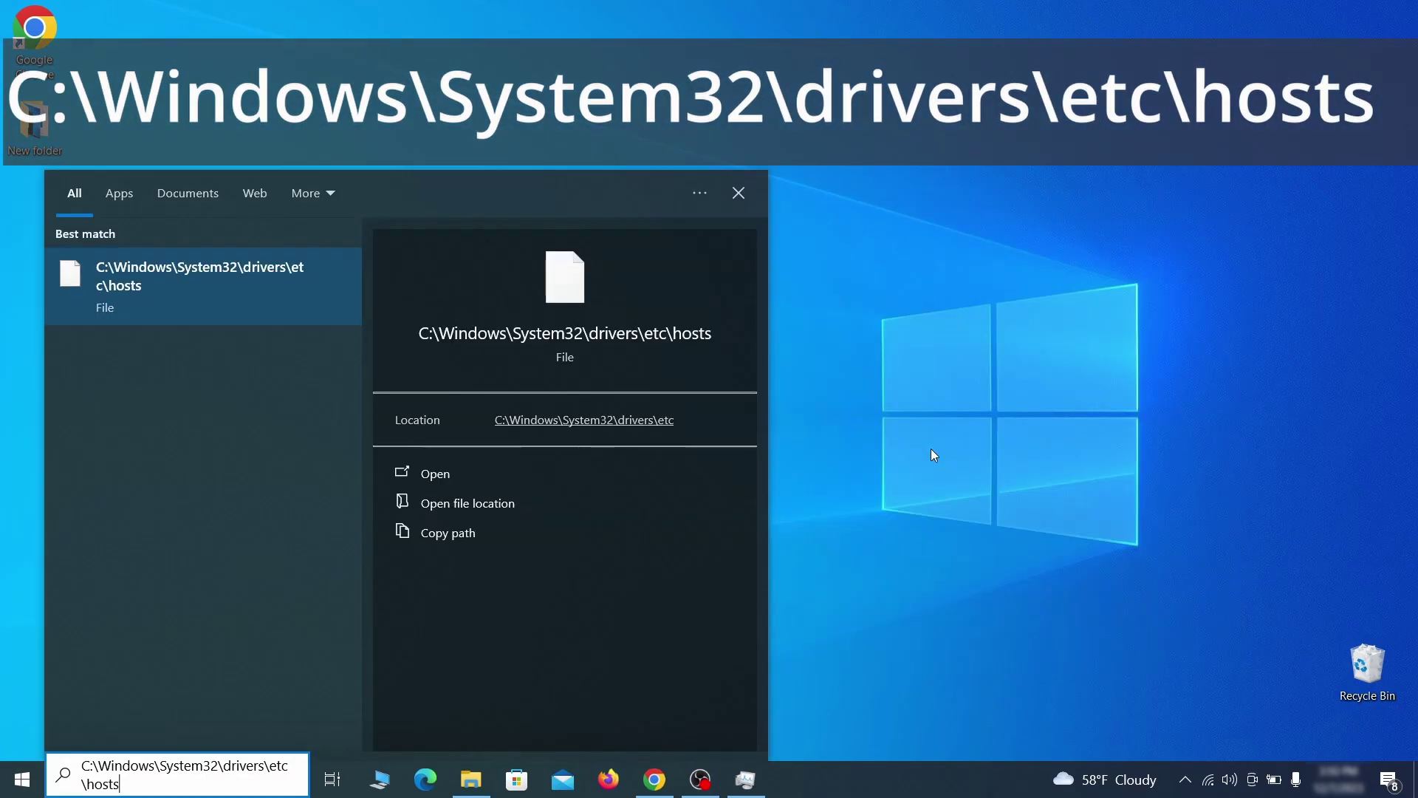
pyautogui.press('Return')
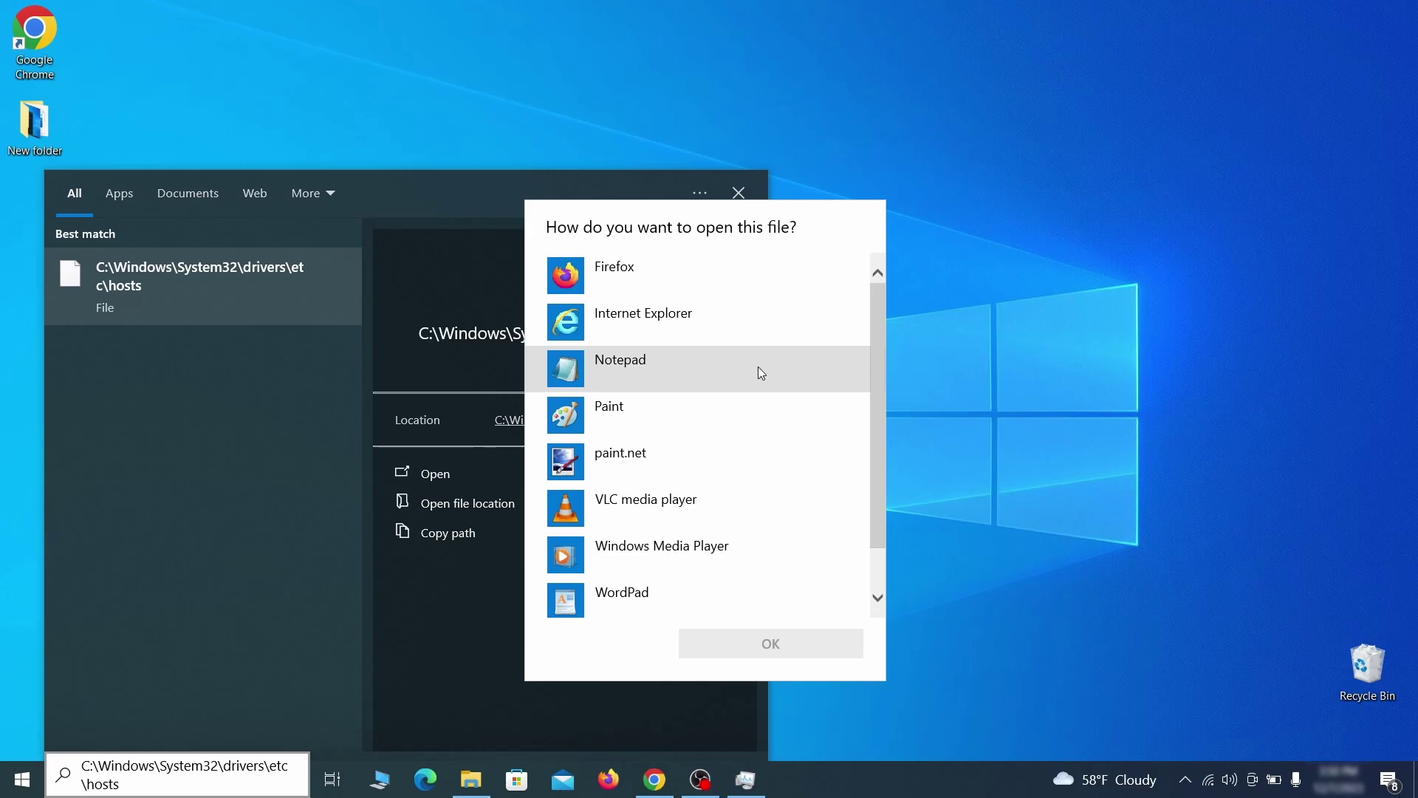
pyautogui.doubleClick(758, 367)
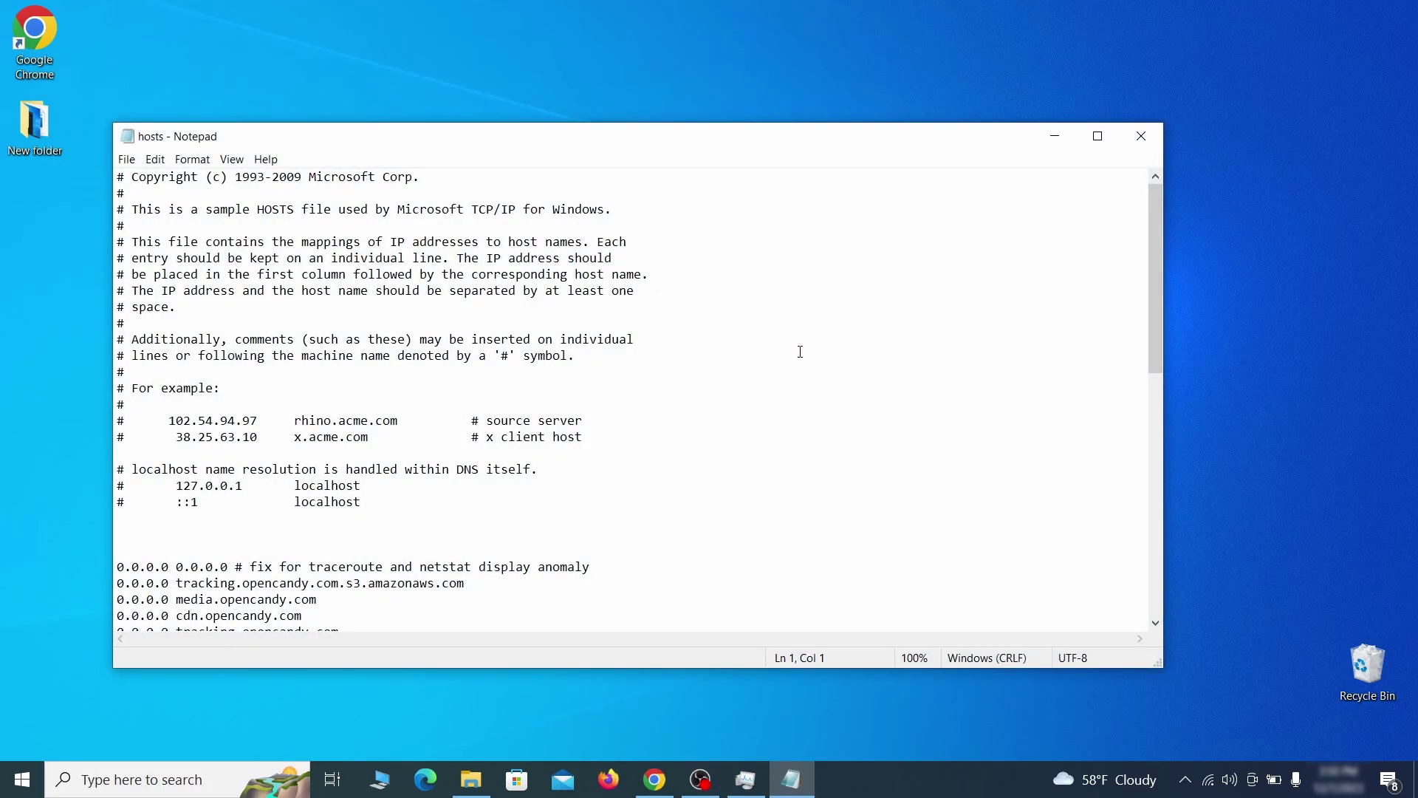
# Delete the added 0.0.0.0 host entries and save the hosts file
pyautogui.scroll(-3, 802, 352)
pyautogui.click(591, 372)
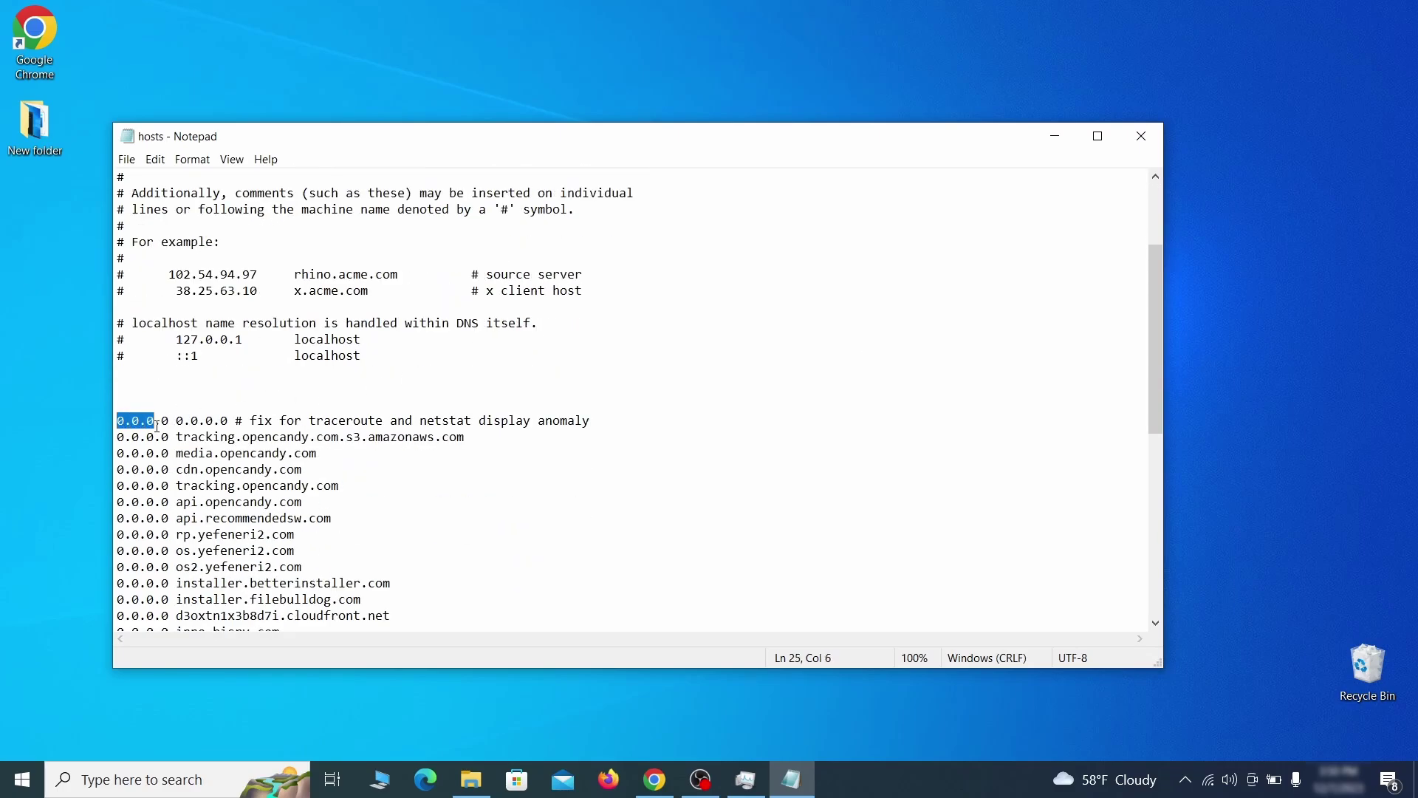
pyautogui.moveTo(119, 418)
pyautogui.mouseDown()
pyautogui.moveTo(382, 499)
pyautogui.moveTo(359, 595)
pyautogui.mouseUp()
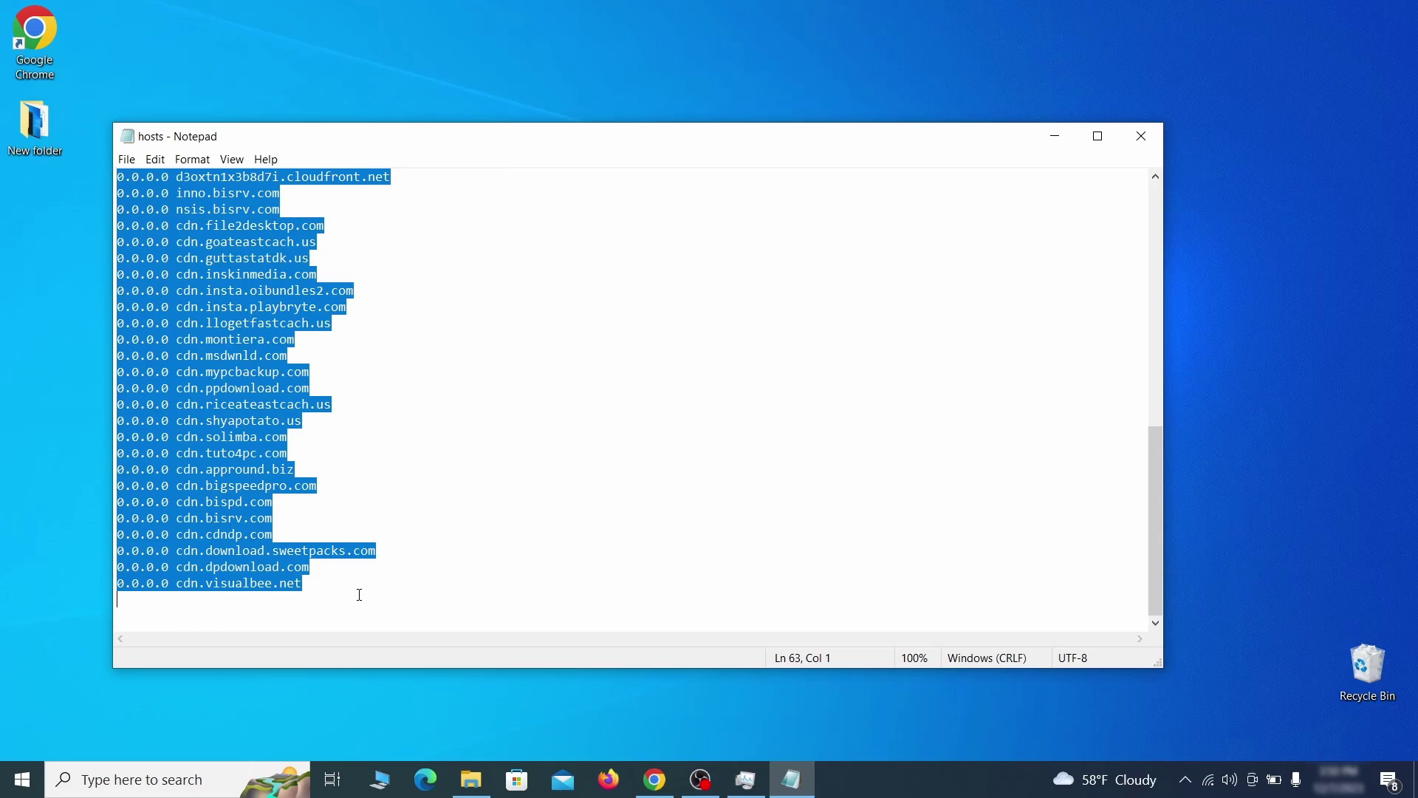
pyautogui.press('Delete')
pyautogui.click(126, 159)
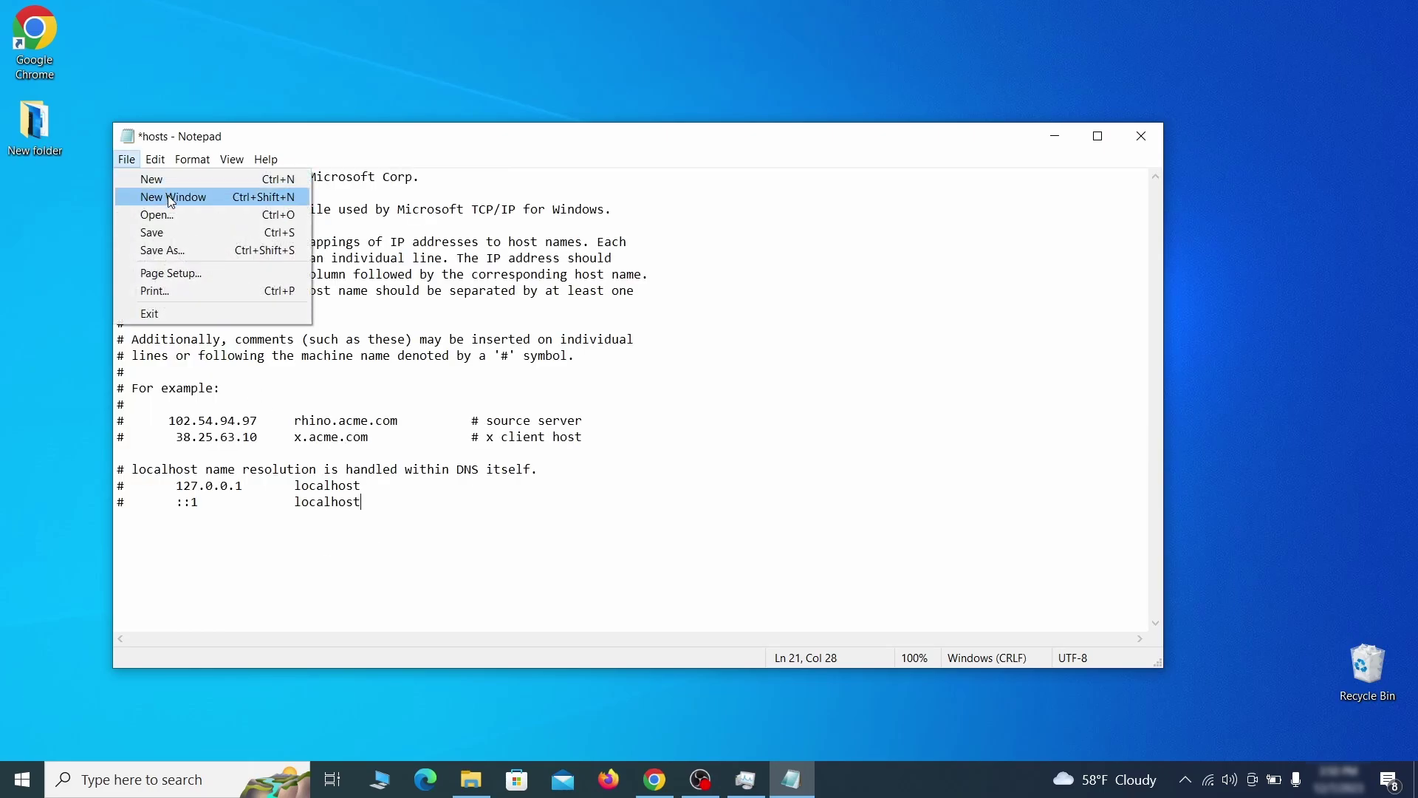
pyautogui.click(183, 231)
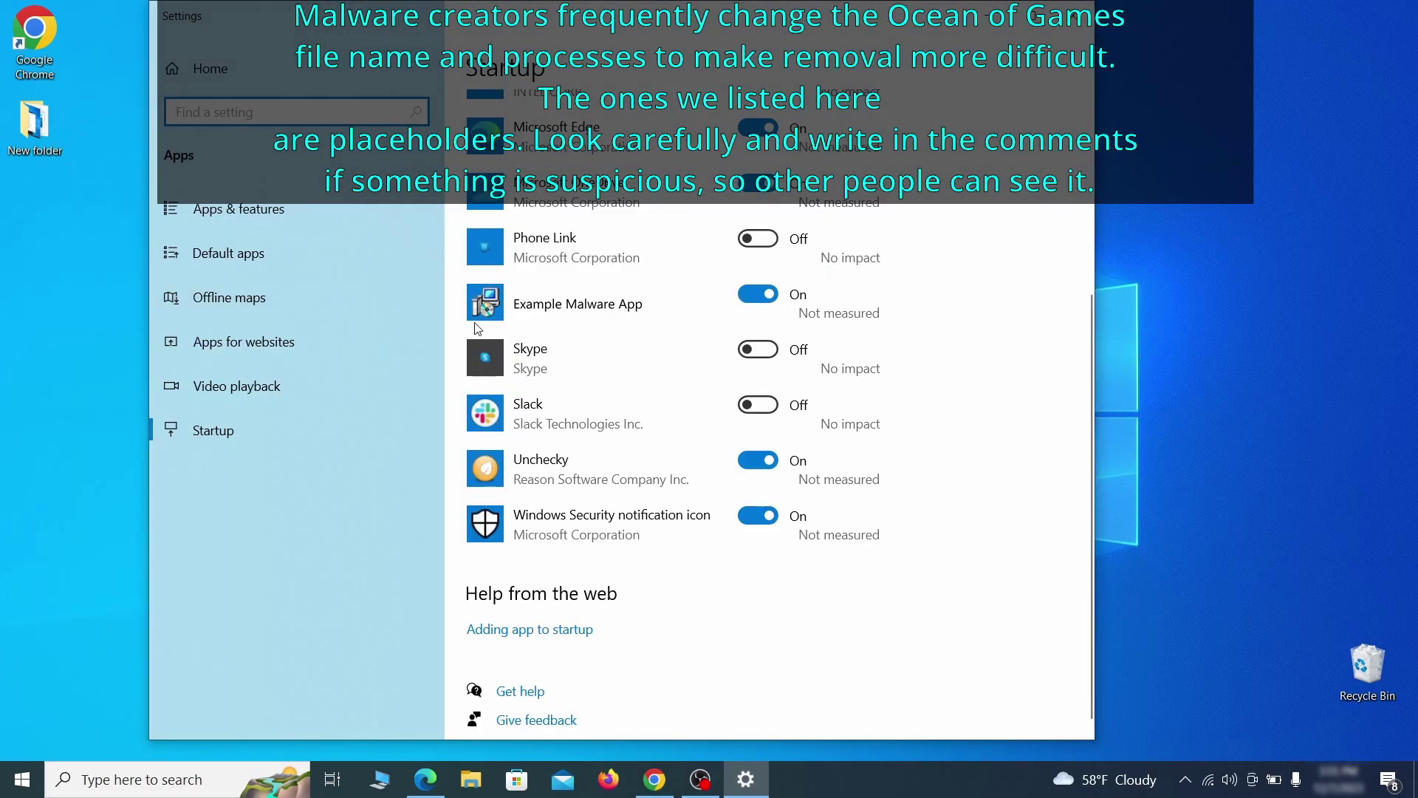
# Switch Example Malware App's startup toggle to Off and close Settings
pyautogui.click(760, 306)
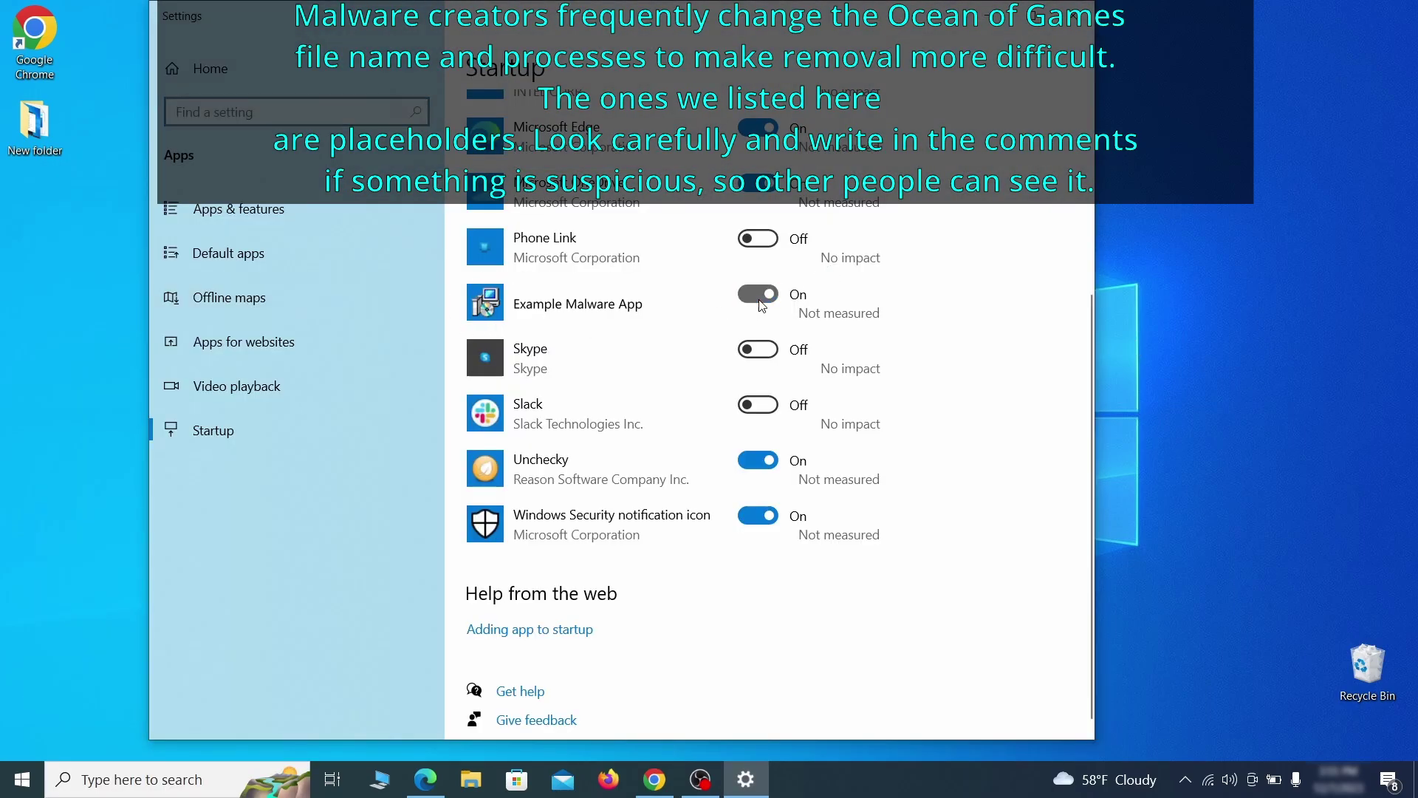
pyautogui.click(1080, 16)
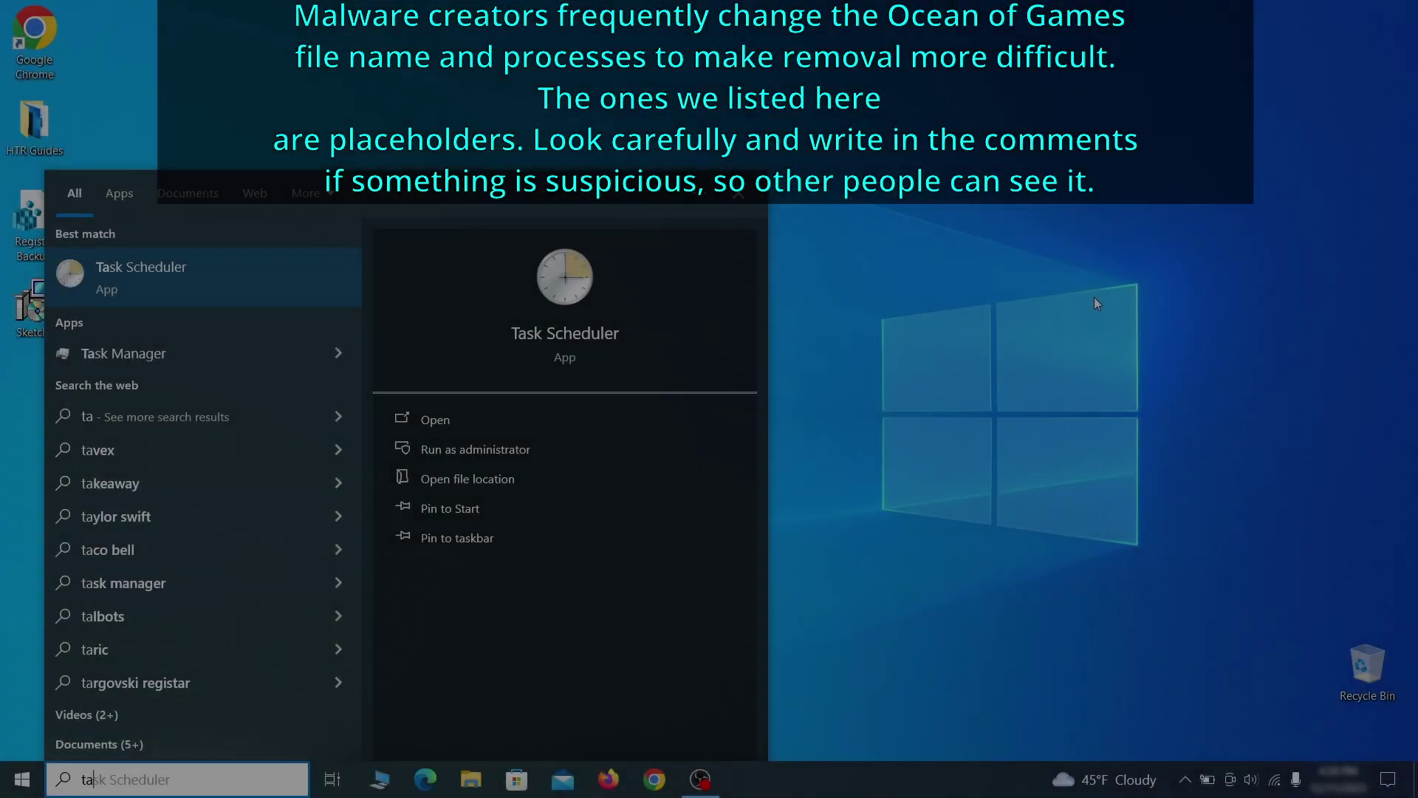
# Inspect the Example Malware App task's triggers and actions in Task Scheduler Library
pyautogui.write('sk scheduler')
pyautogui.press('Return')
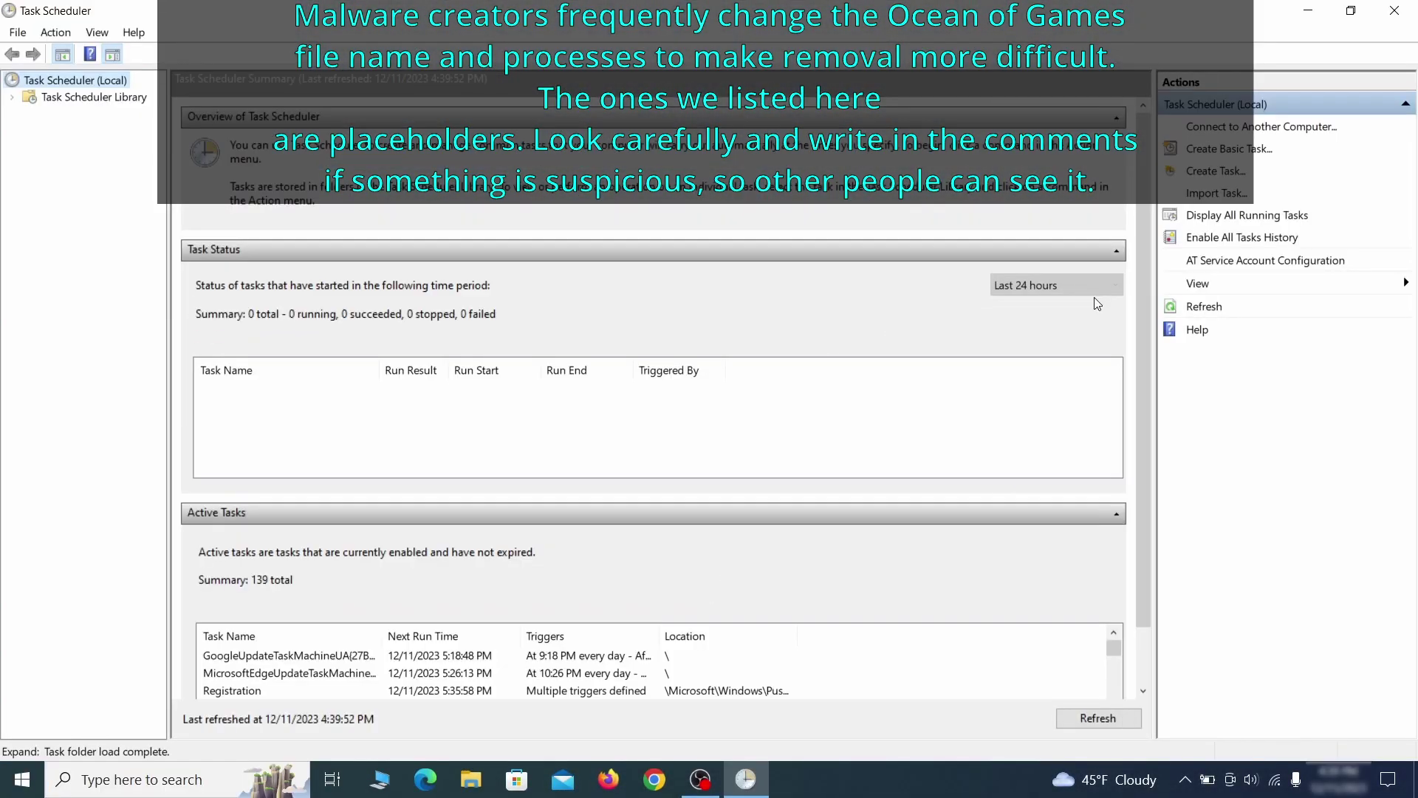
pyautogui.click(94, 97)
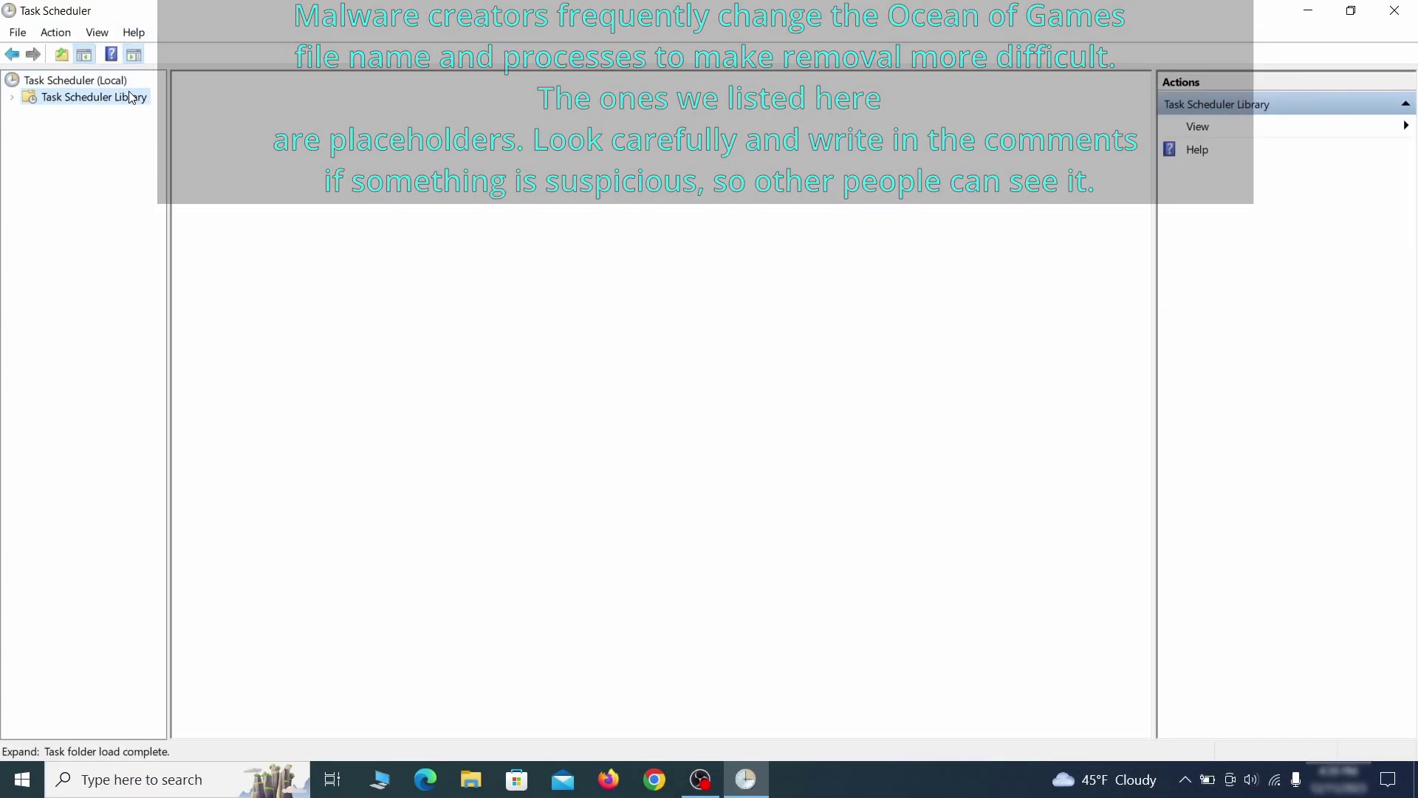
pyautogui.click(377, 440)
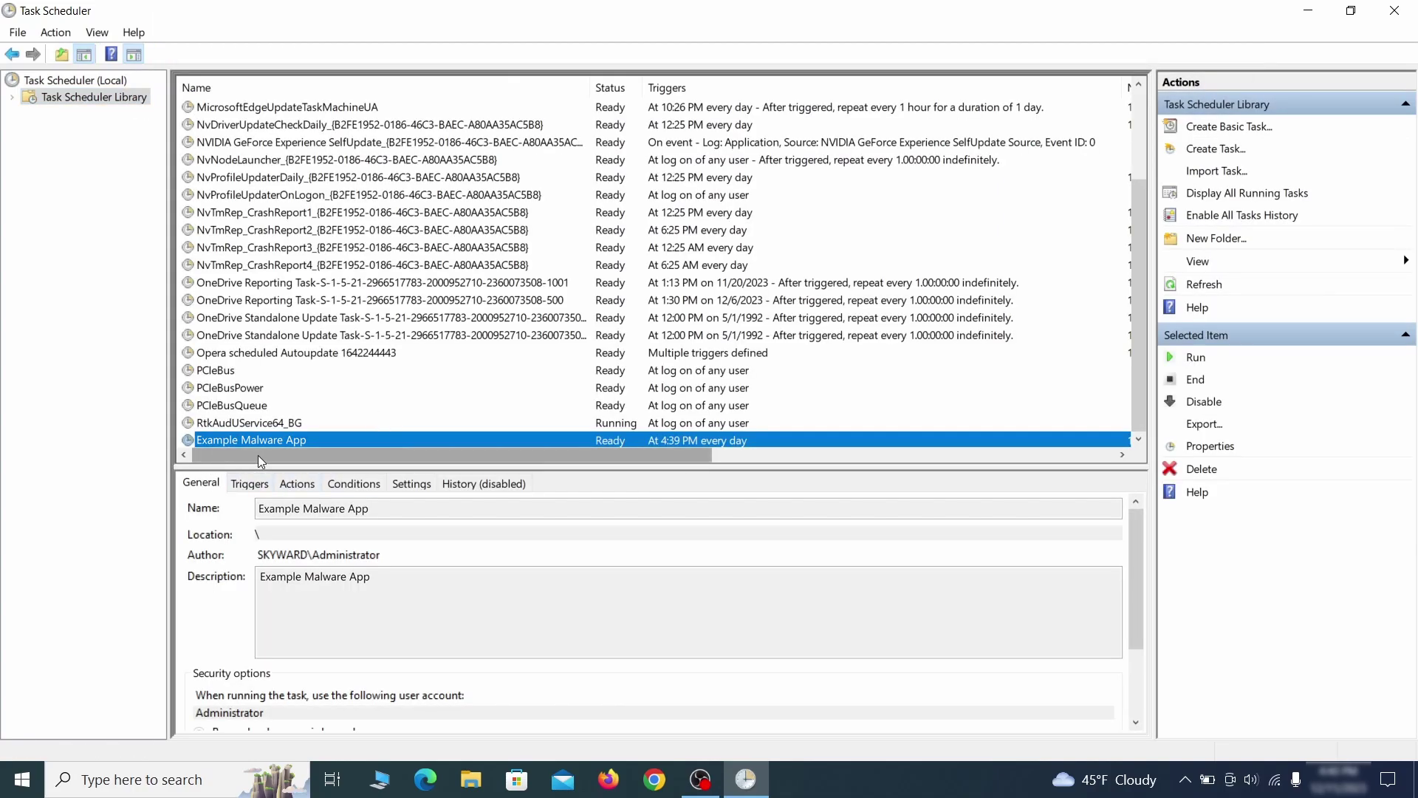
pyautogui.rightClick(411, 442)
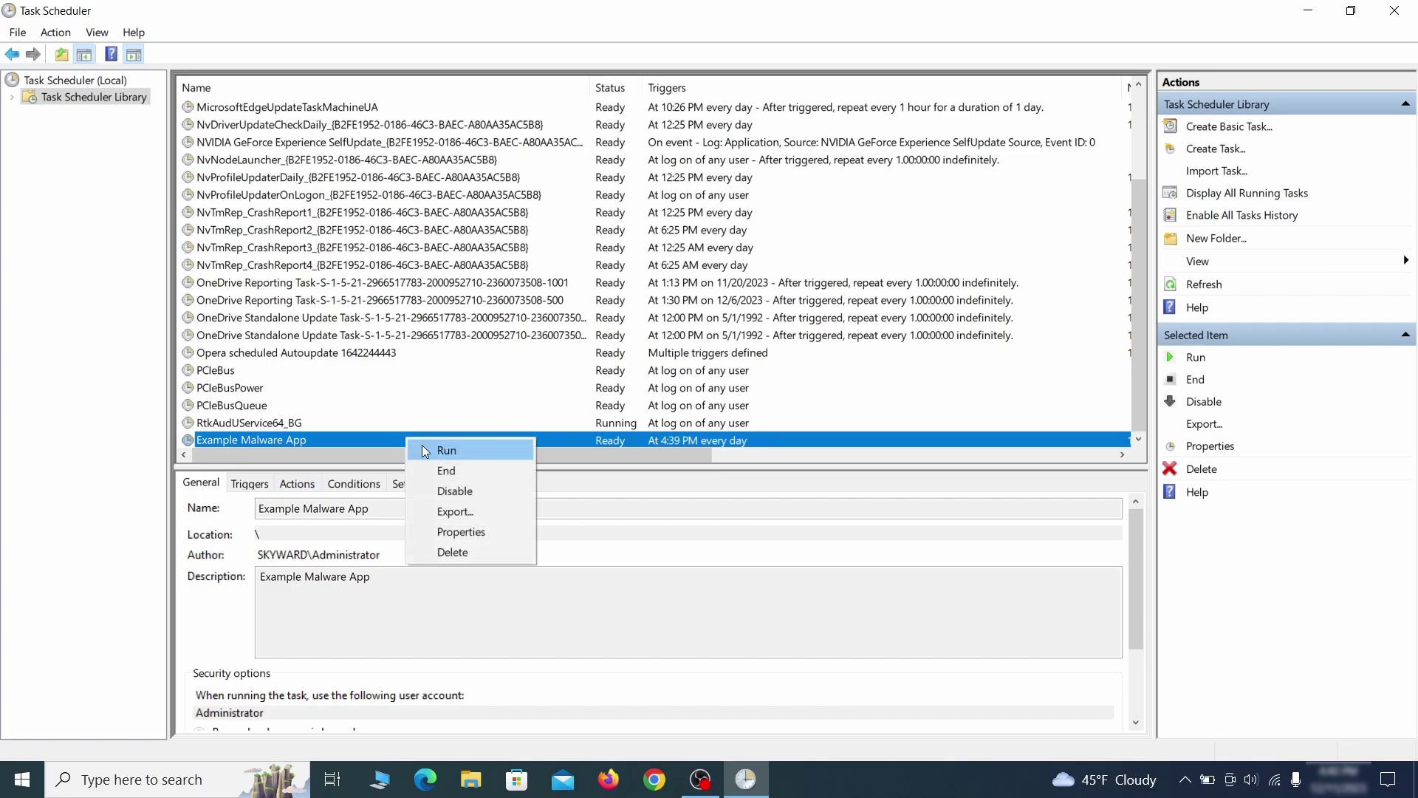
pyautogui.click(466, 534)
pyautogui.click(161, 122)
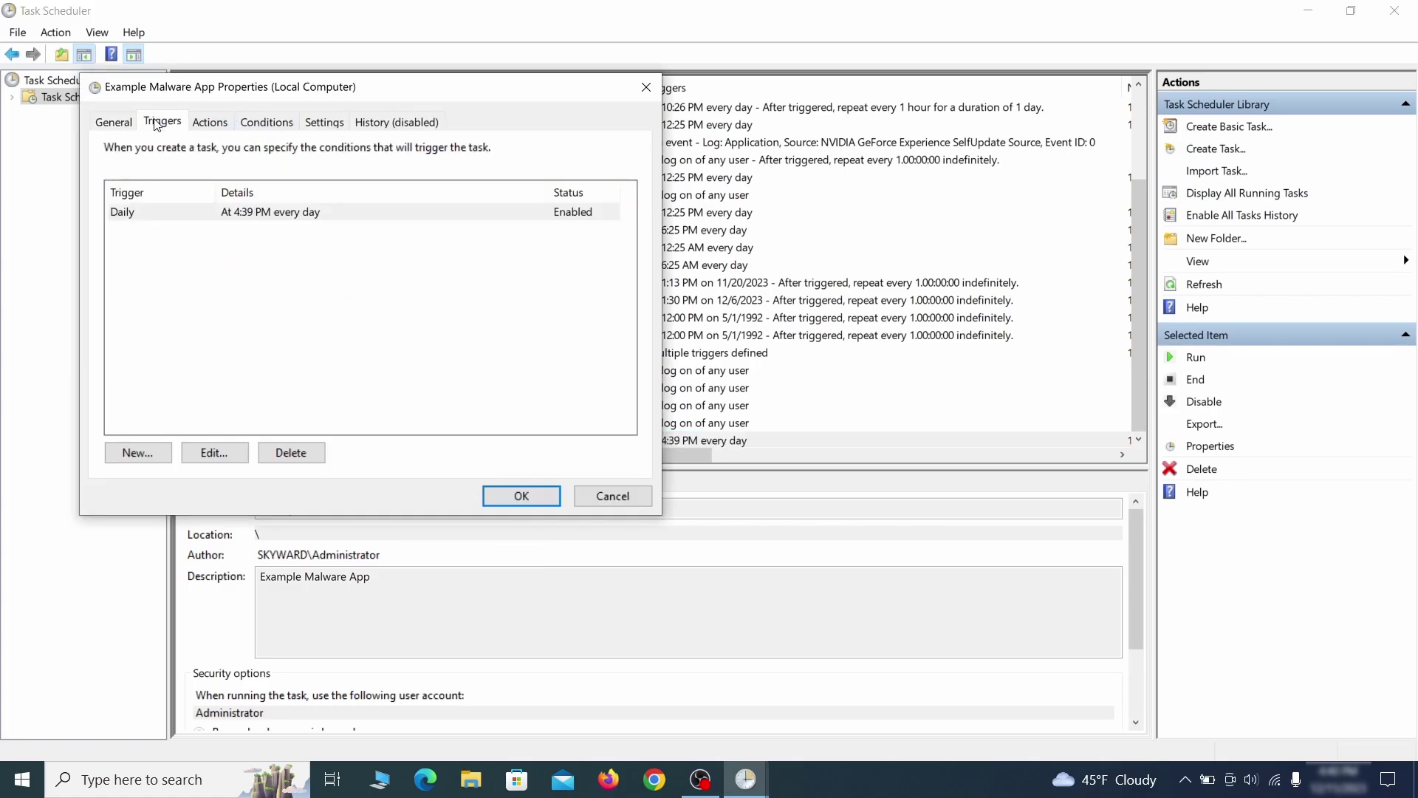
pyautogui.click(219, 124)
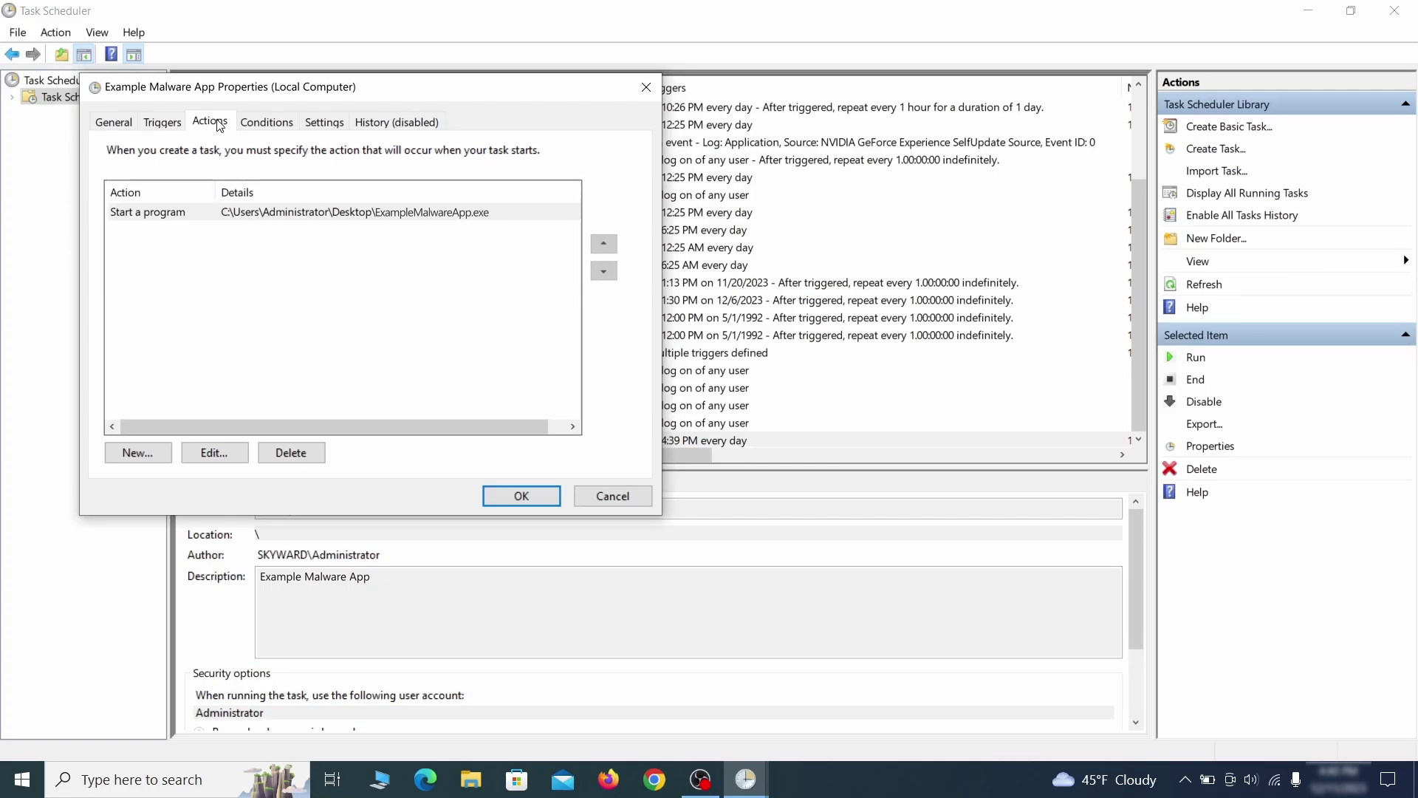
# Delete the Example Malware App scheduled task
pyautogui.press('Escape')
pyautogui.rightClick(455, 439)
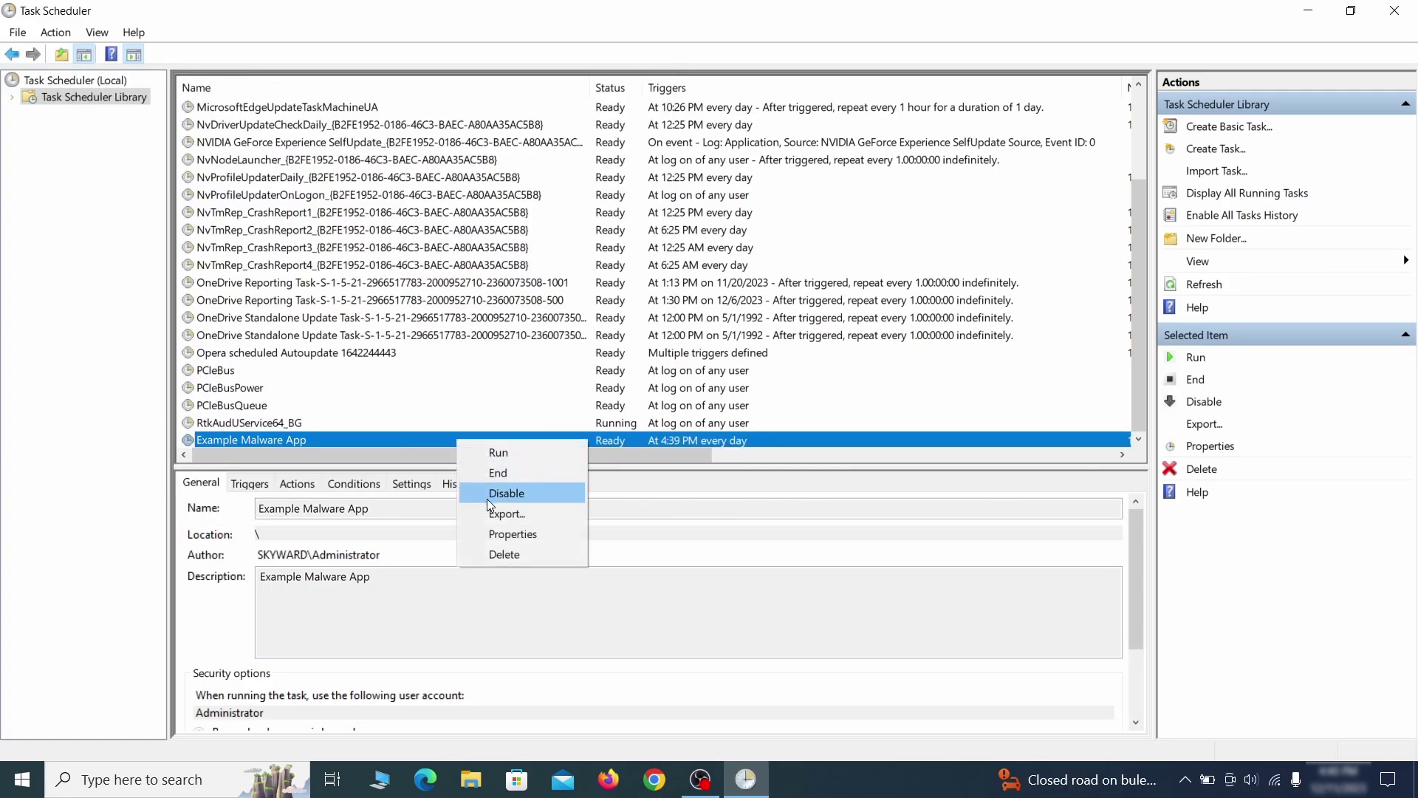
pyautogui.click(504, 555)
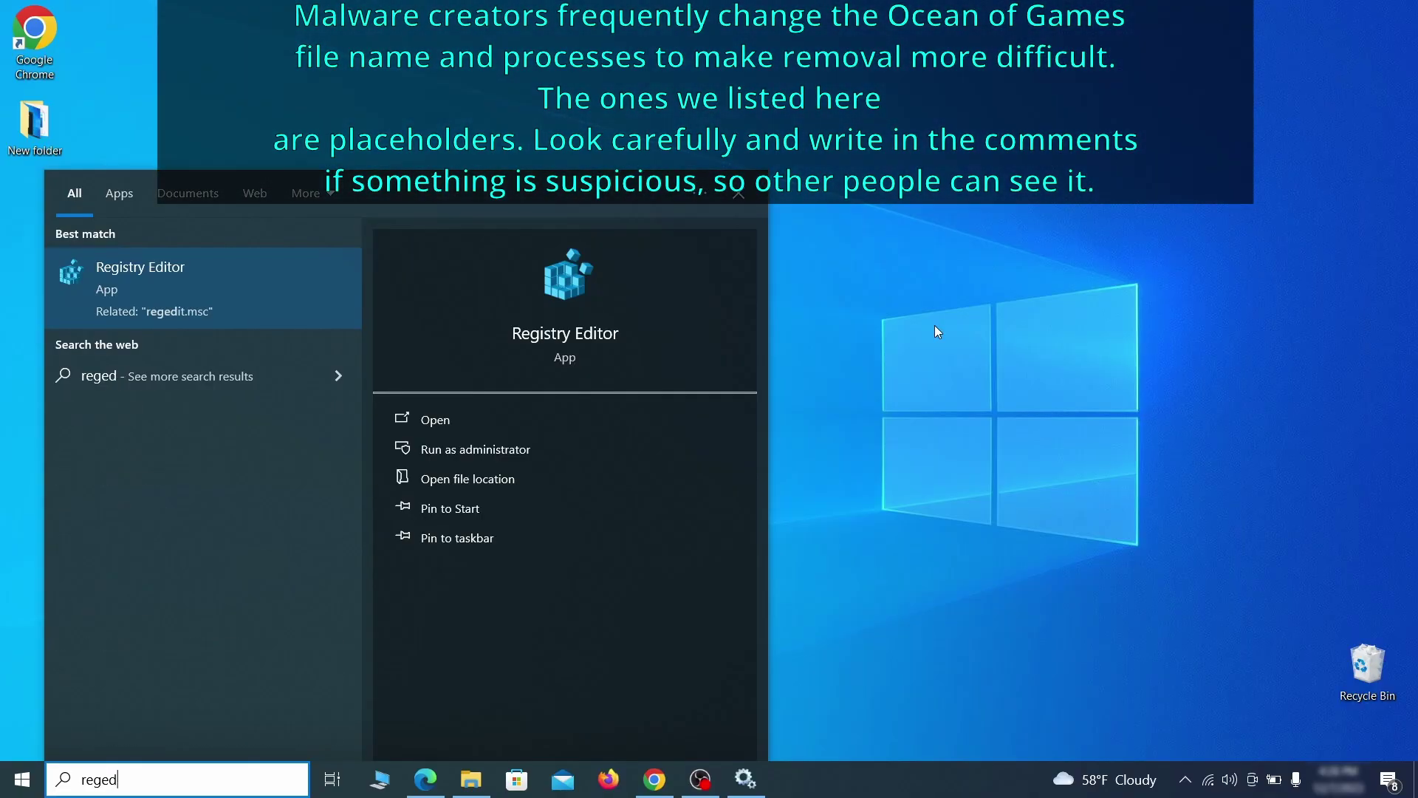
# Launch Registry Editor as administrator
pyautogui.write('it')
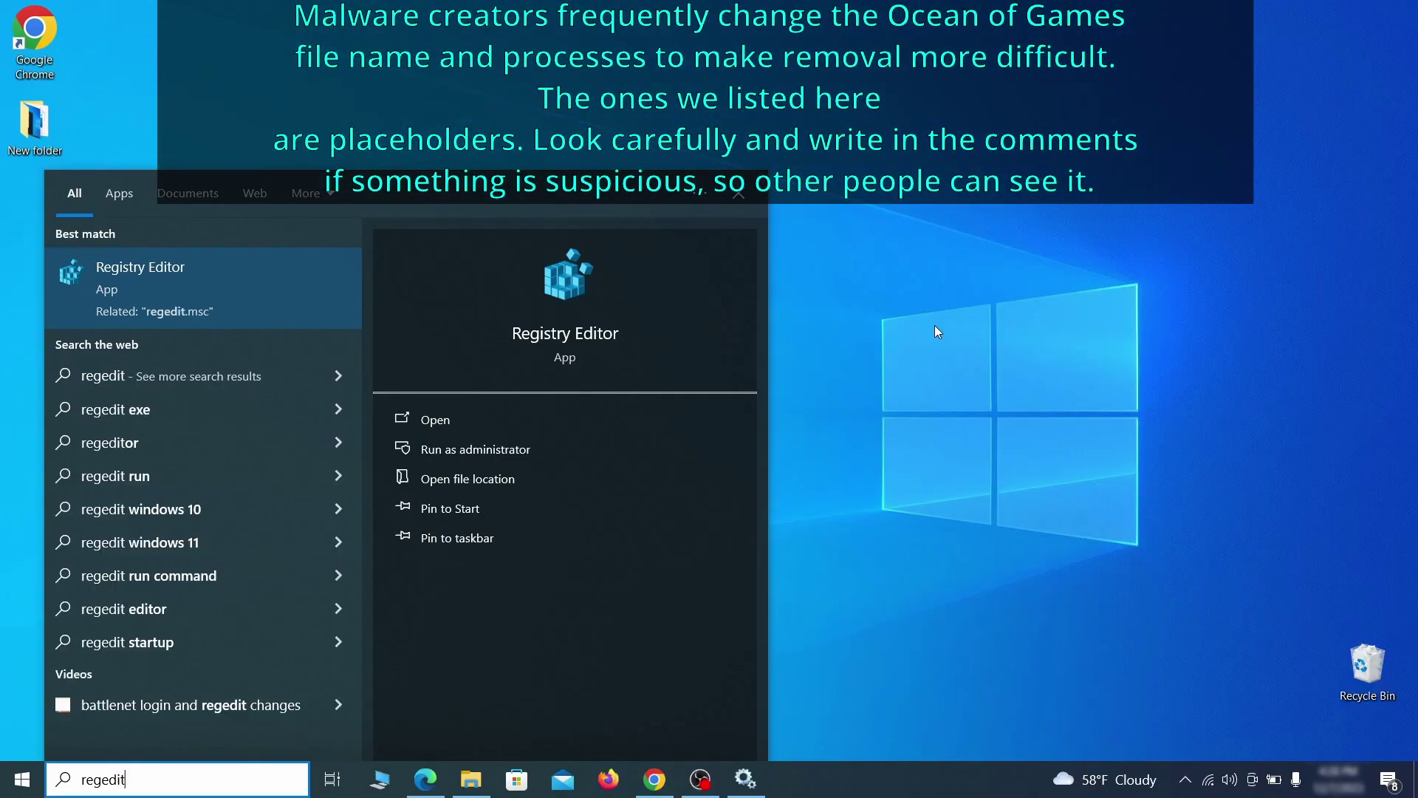
pyautogui.rightClick(263, 275)
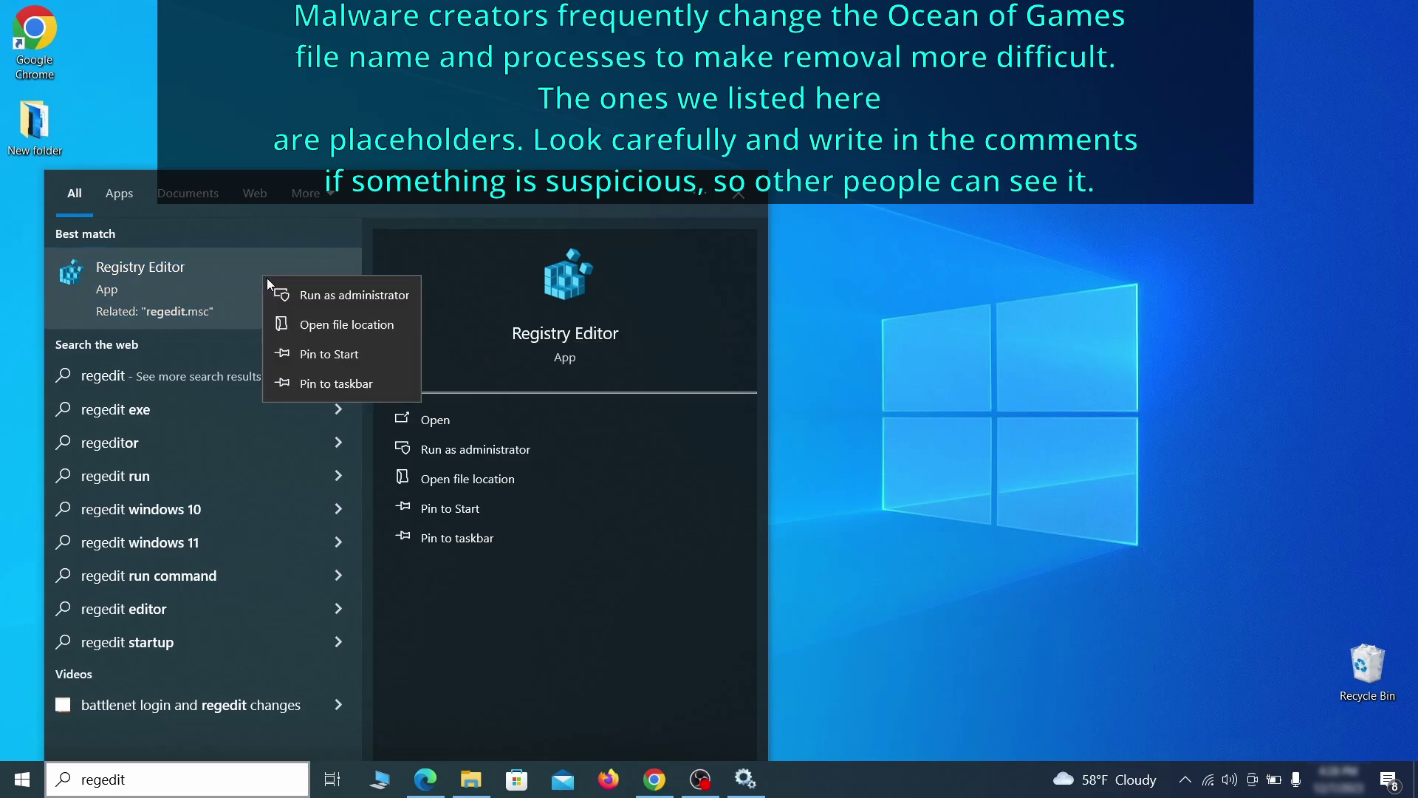
pyautogui.click(342, 296)
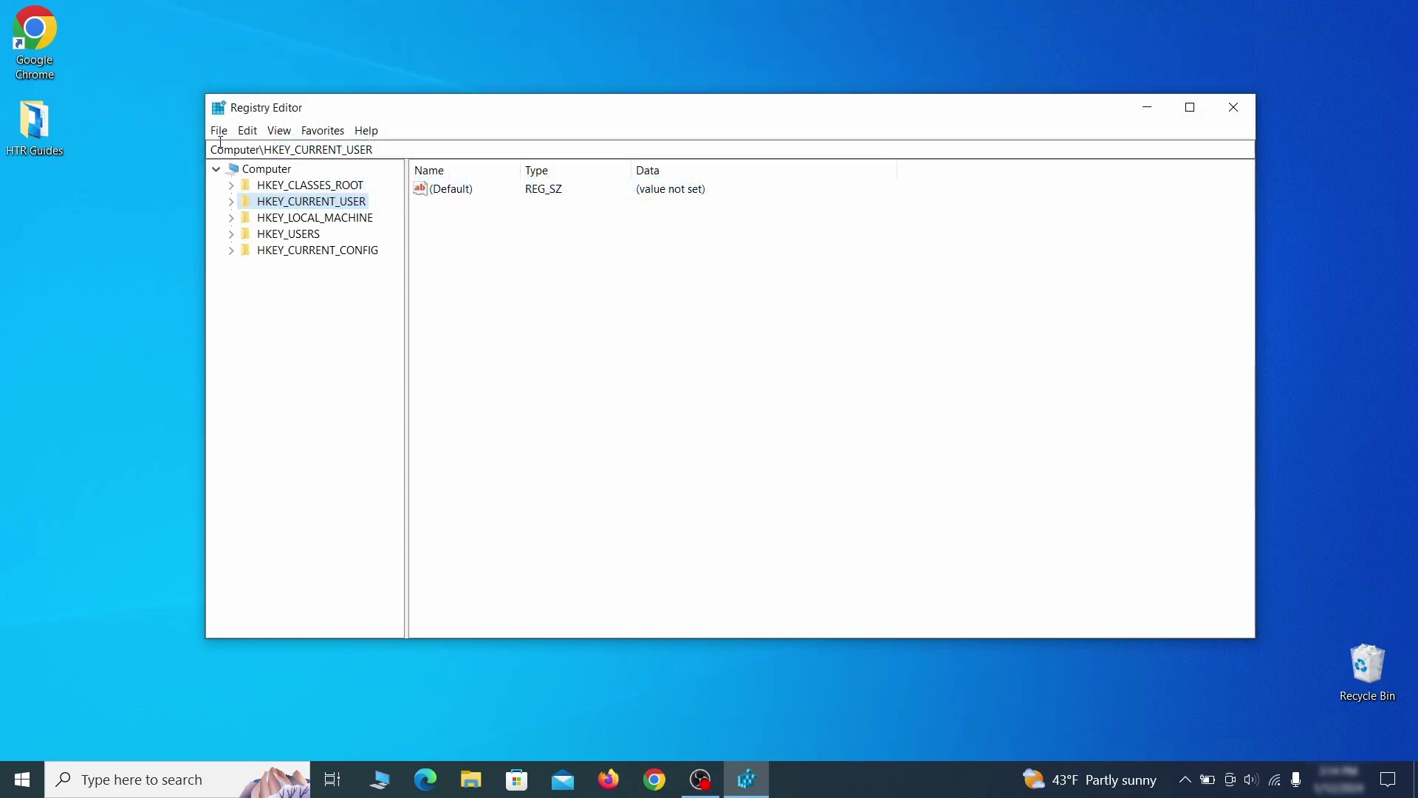
# Export HKEY_CURRENT_USER to the desktop as 'Registry Backup 1'
pyautogui.click(220, 132)
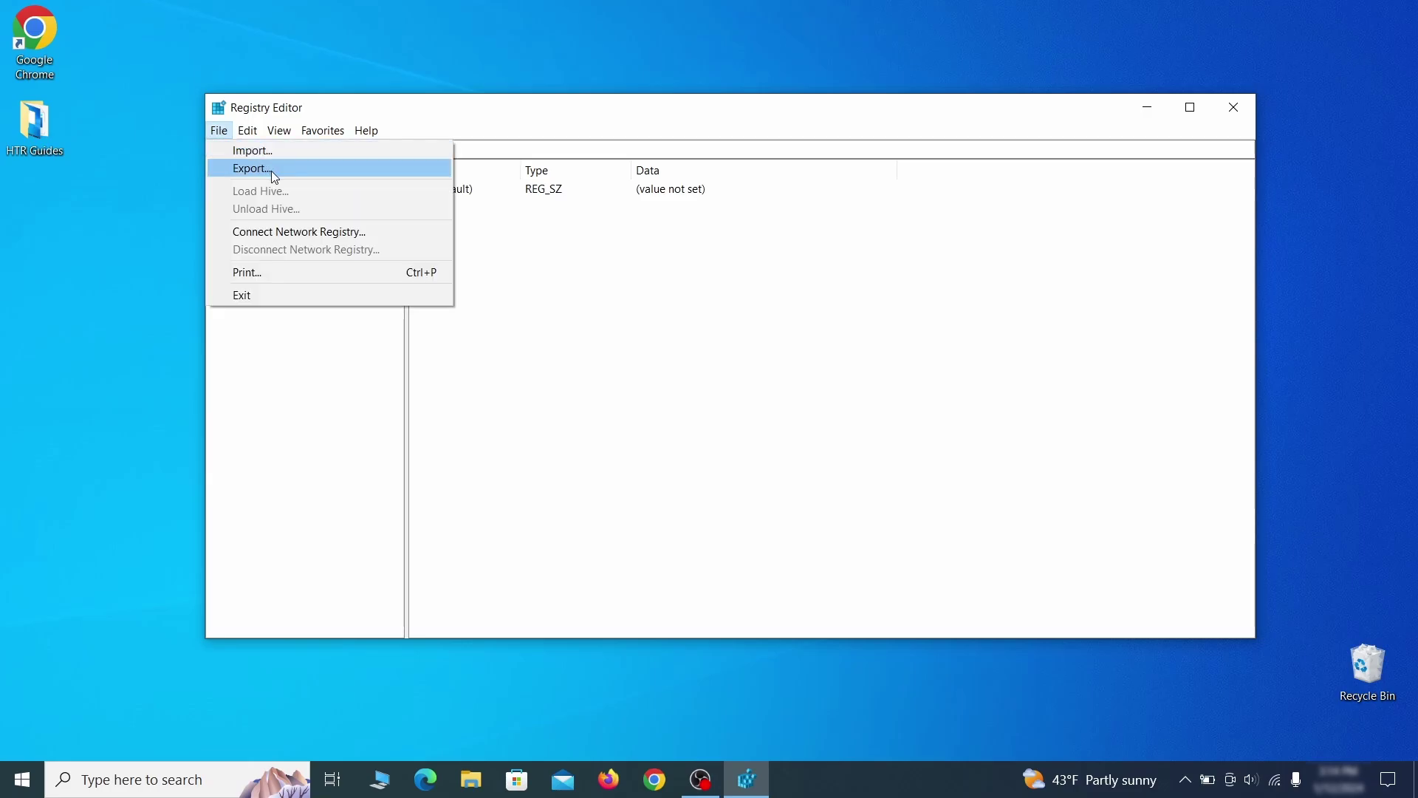
pyautogui.click(341, 167)
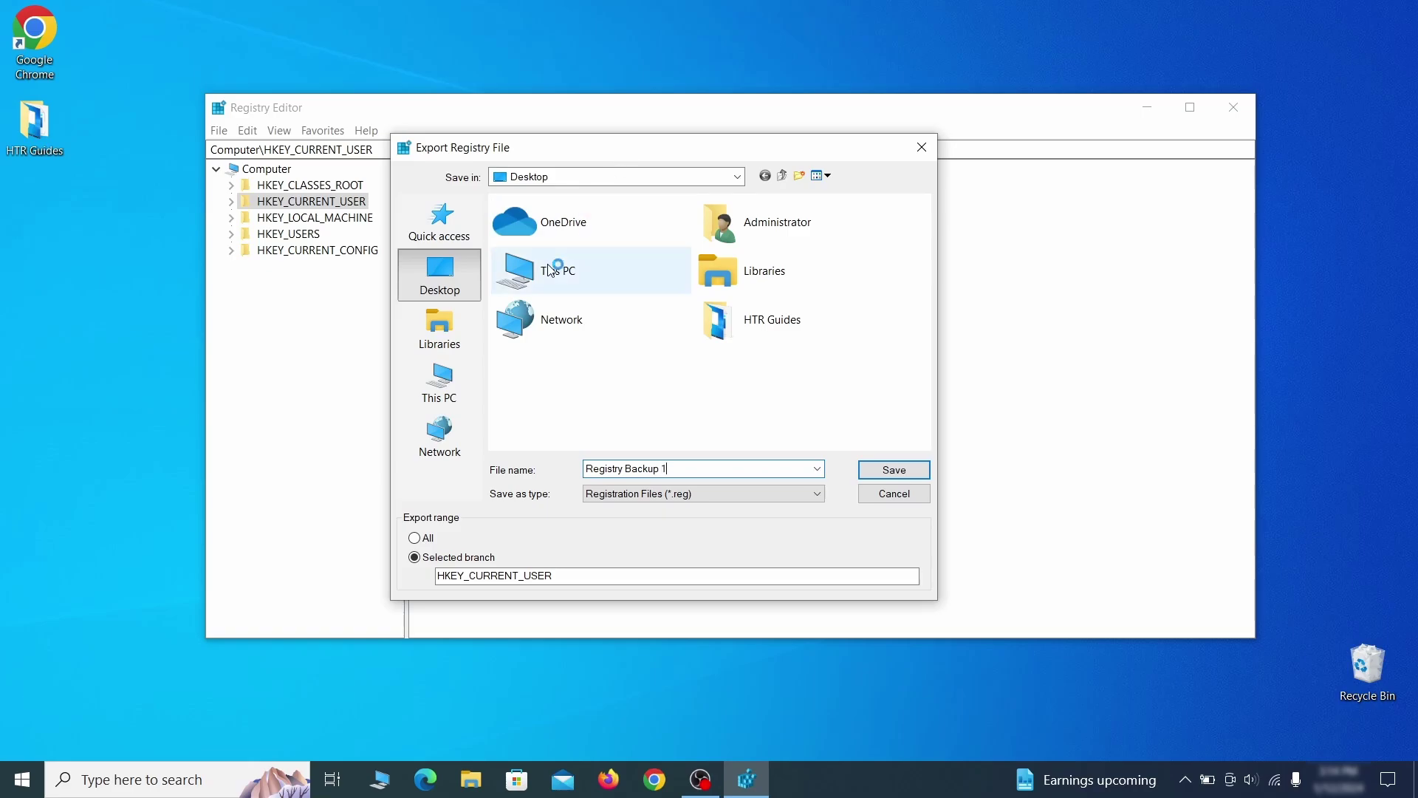
pyautogui.click(415, 537)
pyautogui.press('Return')
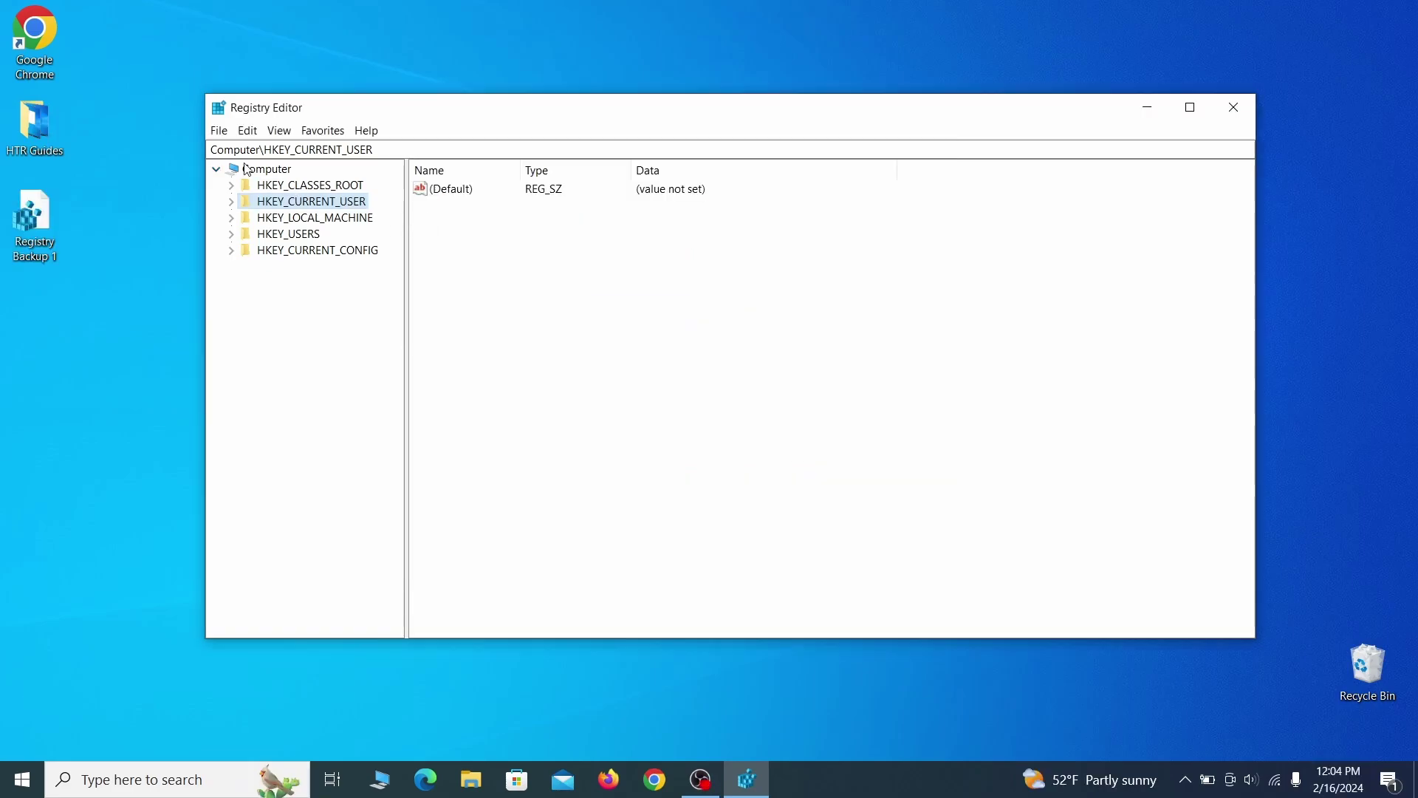
# Start a registry import and pick the Registry Backup 1 file
pyautogui.click(220, 131)
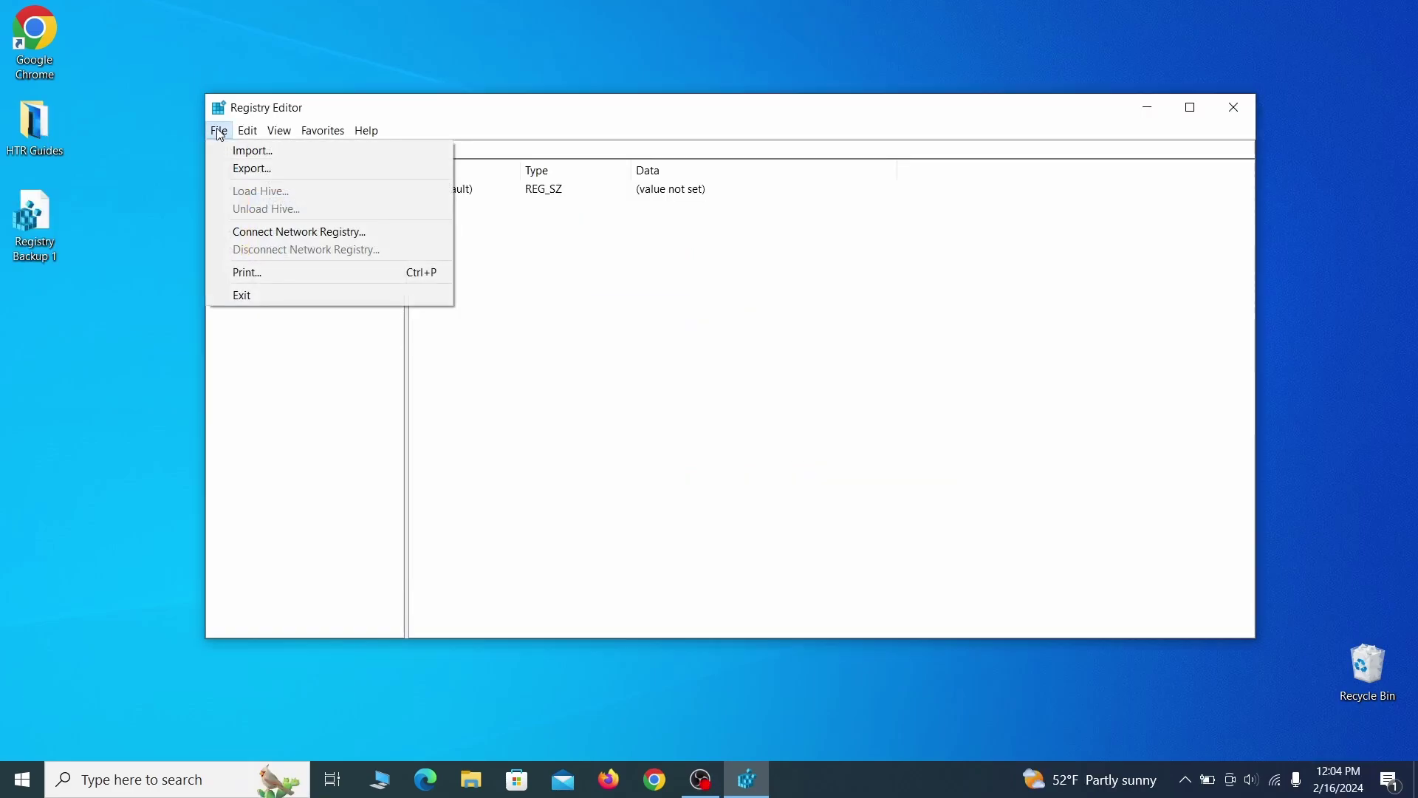
pyautogui.click(310, 155)
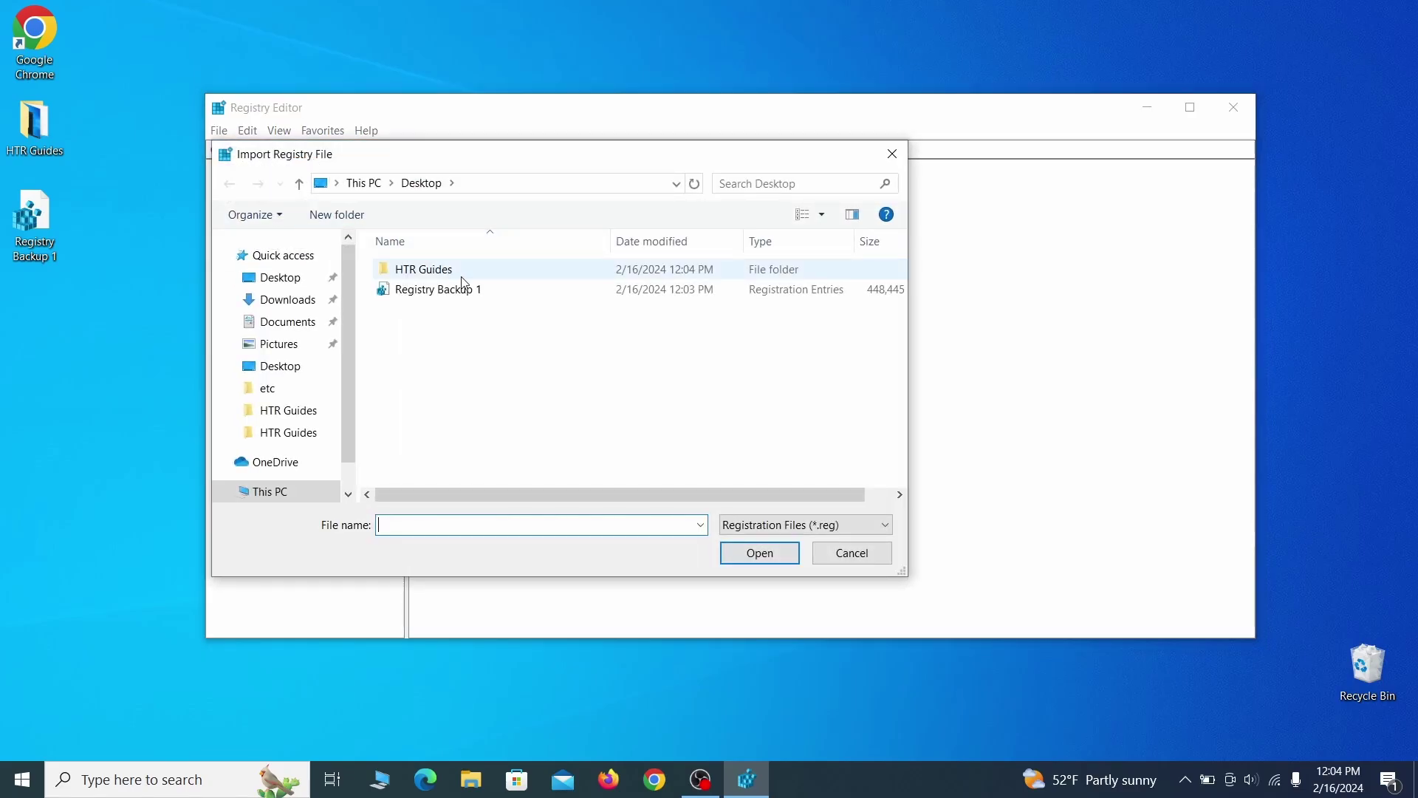
pyautogui.click(493, 298)
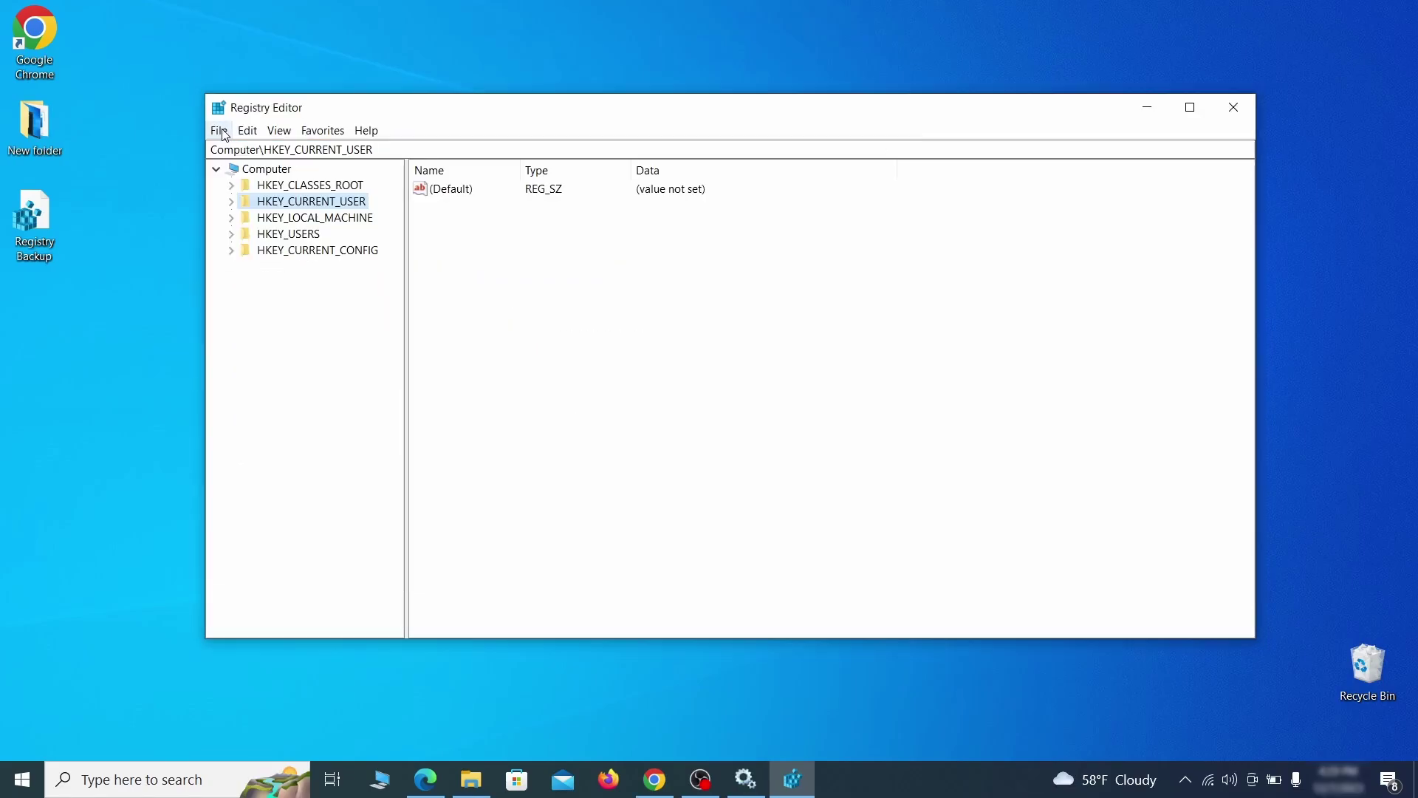
# Search the registry for 'Example Malware App' and open options for its Reopen key
pyautogui.click(224, 132)
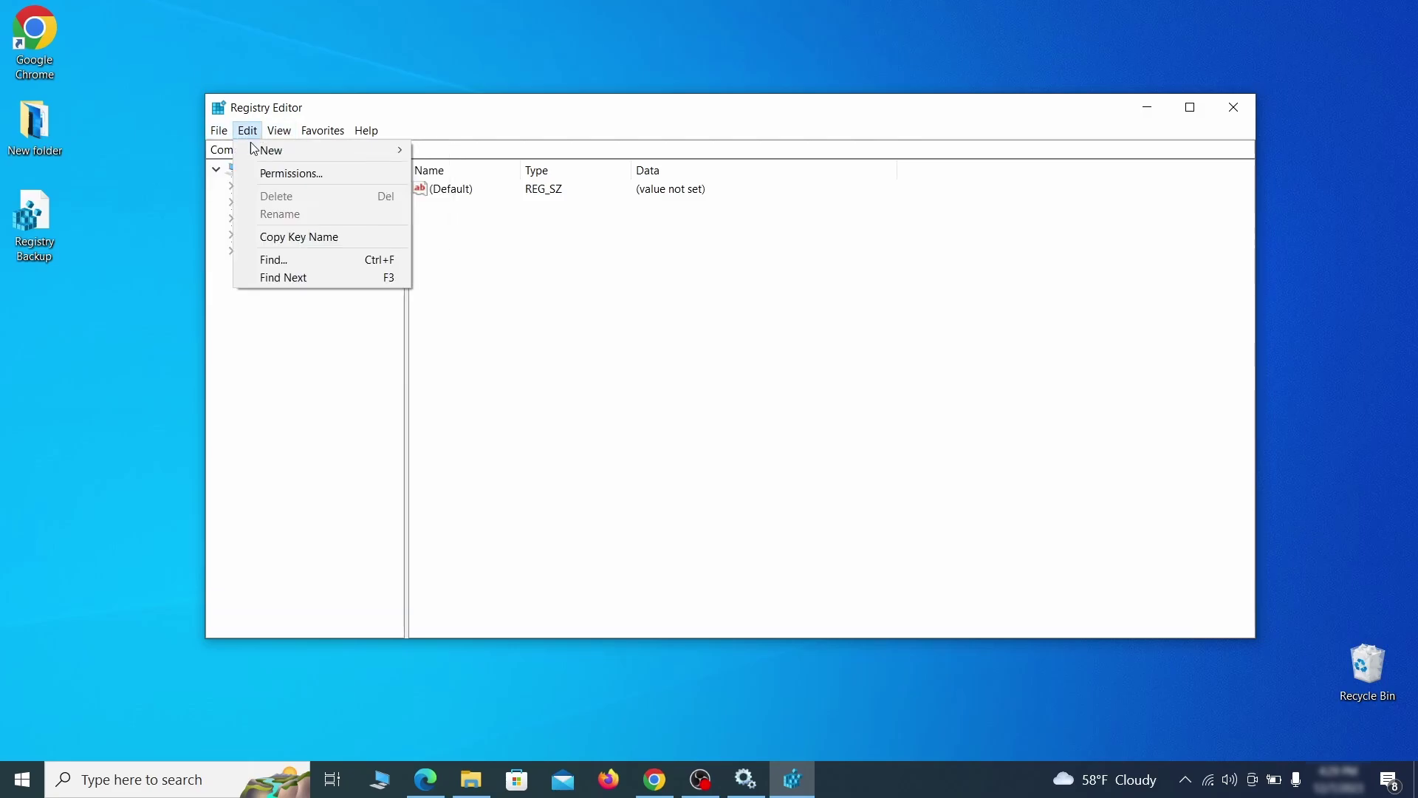
pyautogui.click(305, 259)
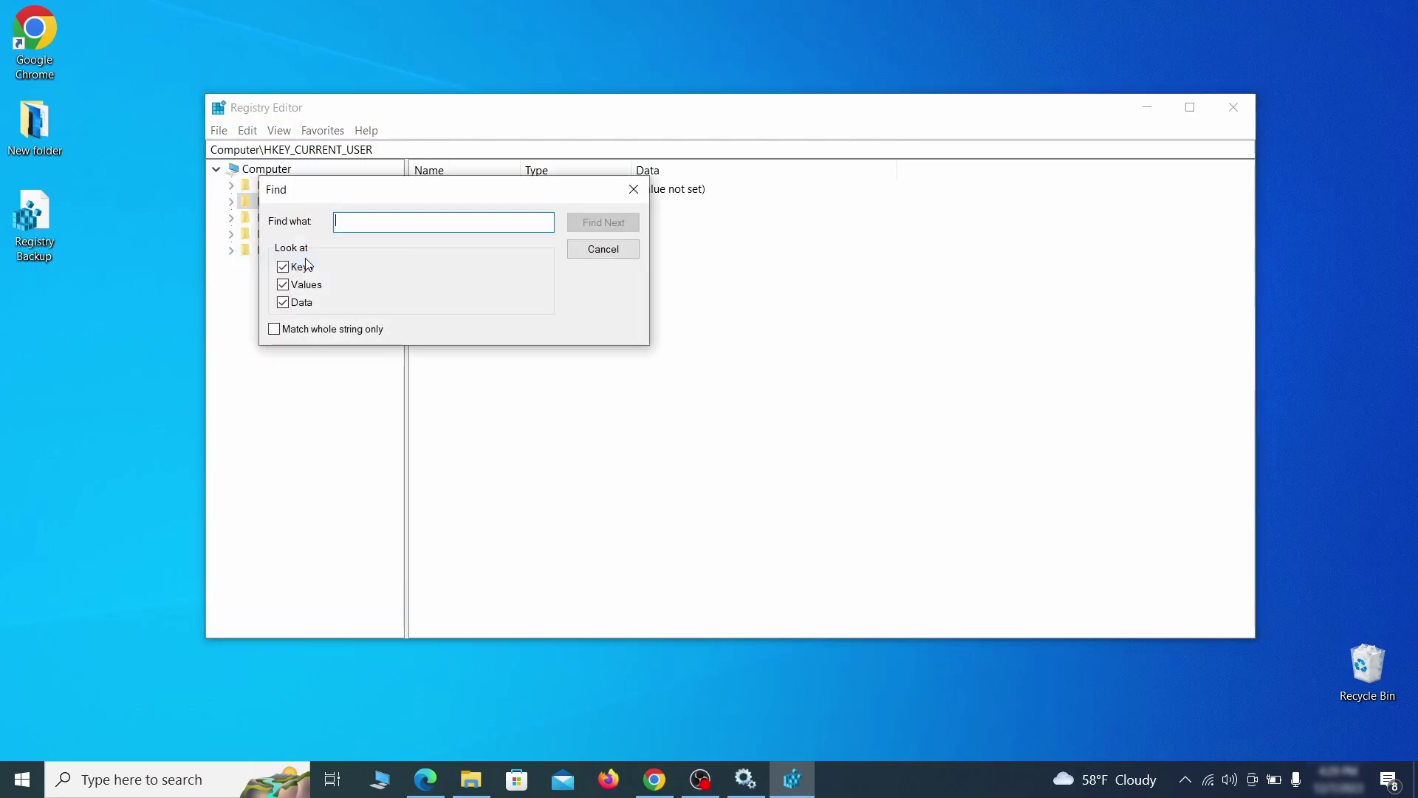
pyautogui.write('Example Malware App')
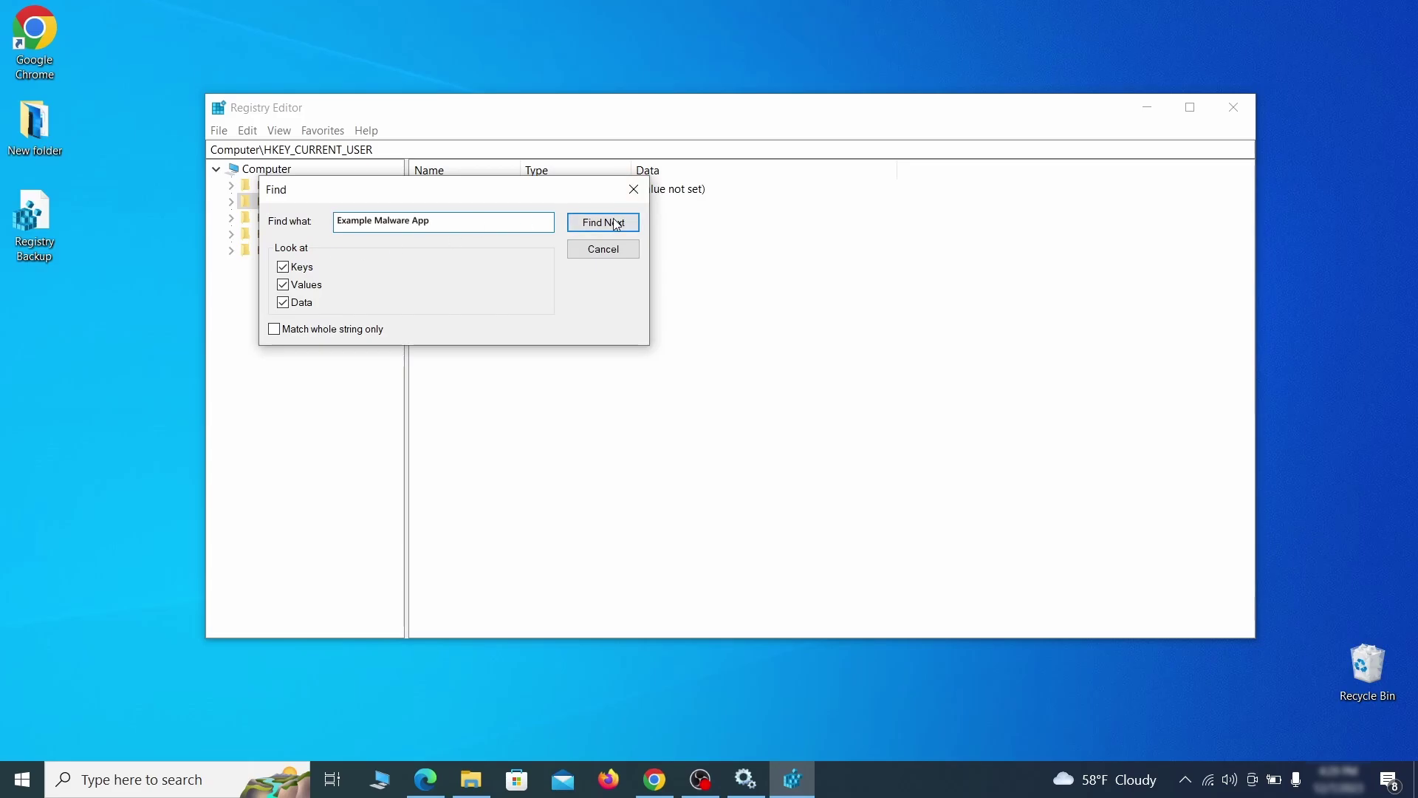
pyautogui.click(615, 223)
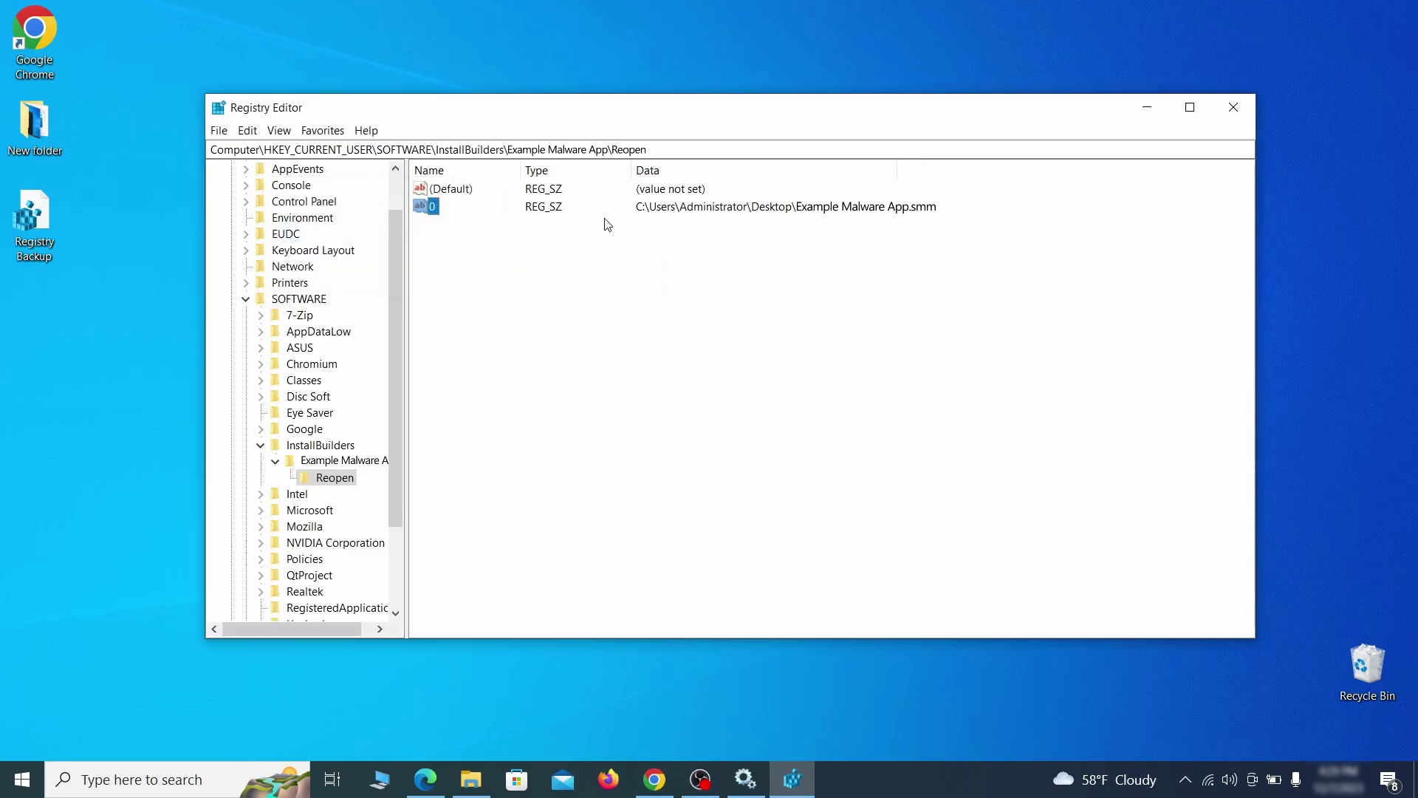
pyautogui.click(336, 478)
pyautogui.rightClick(344, 485)
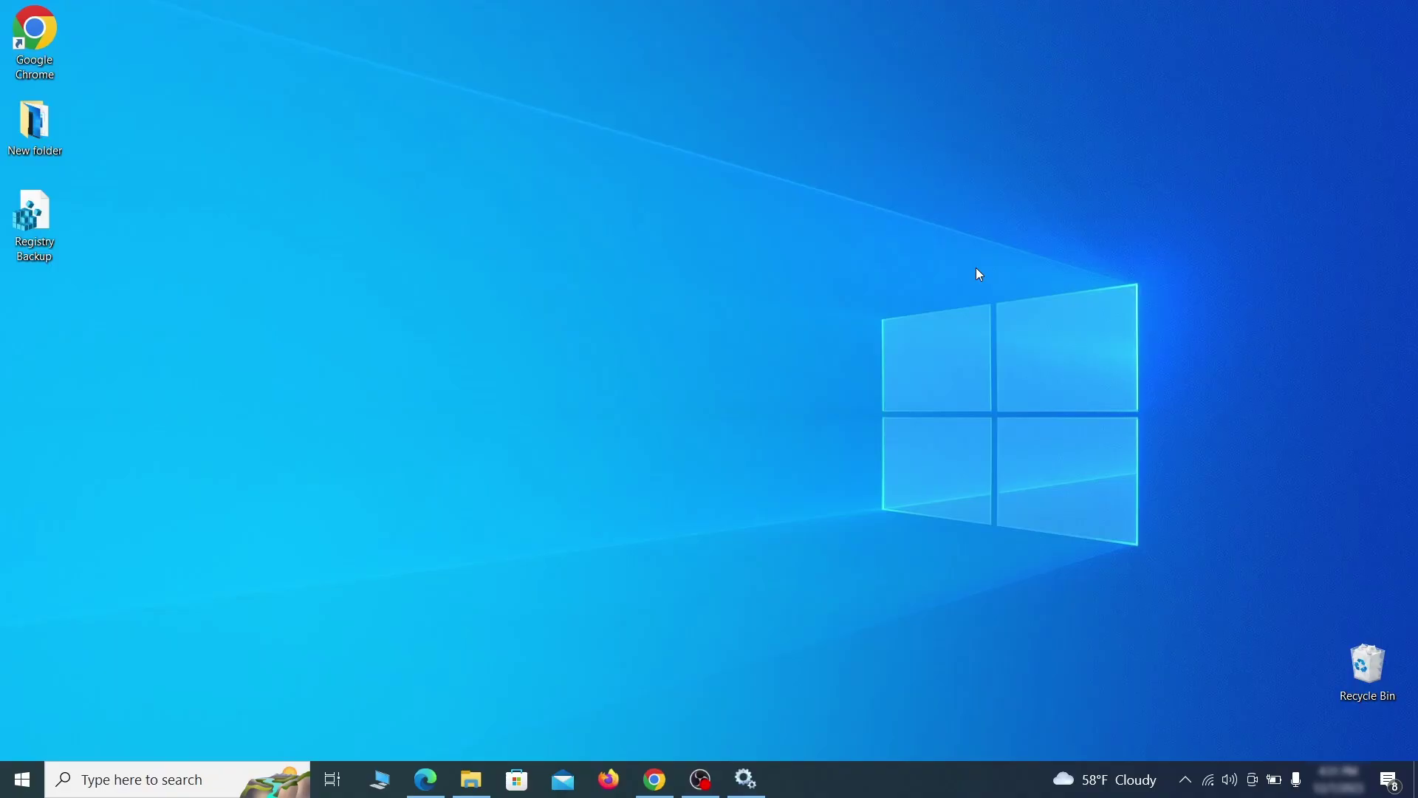
# Run MRT, complete a full system scan finding no malware, and close it
pyautogui.press('super+r')
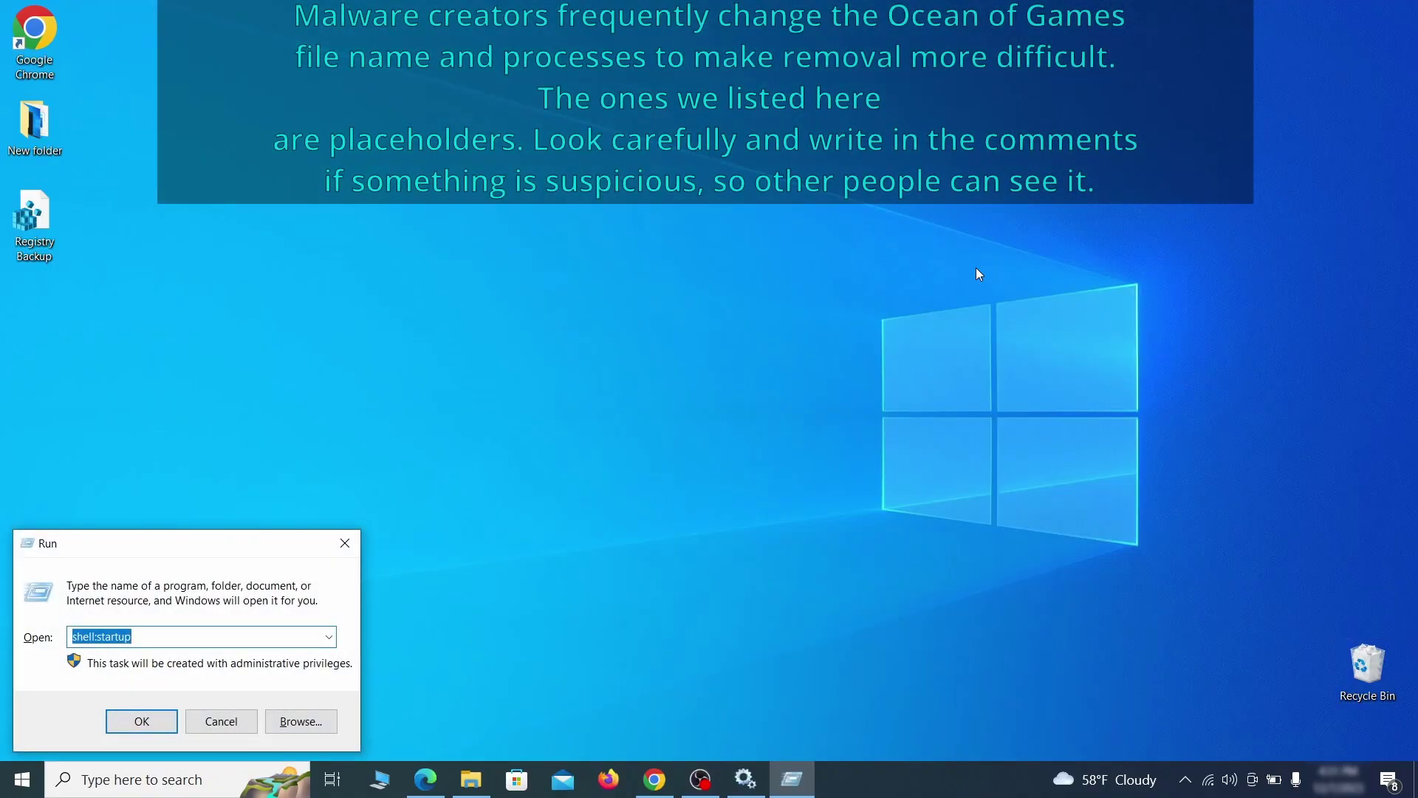
pyautogui.press('BackSpace')
pyautogui.write('M')
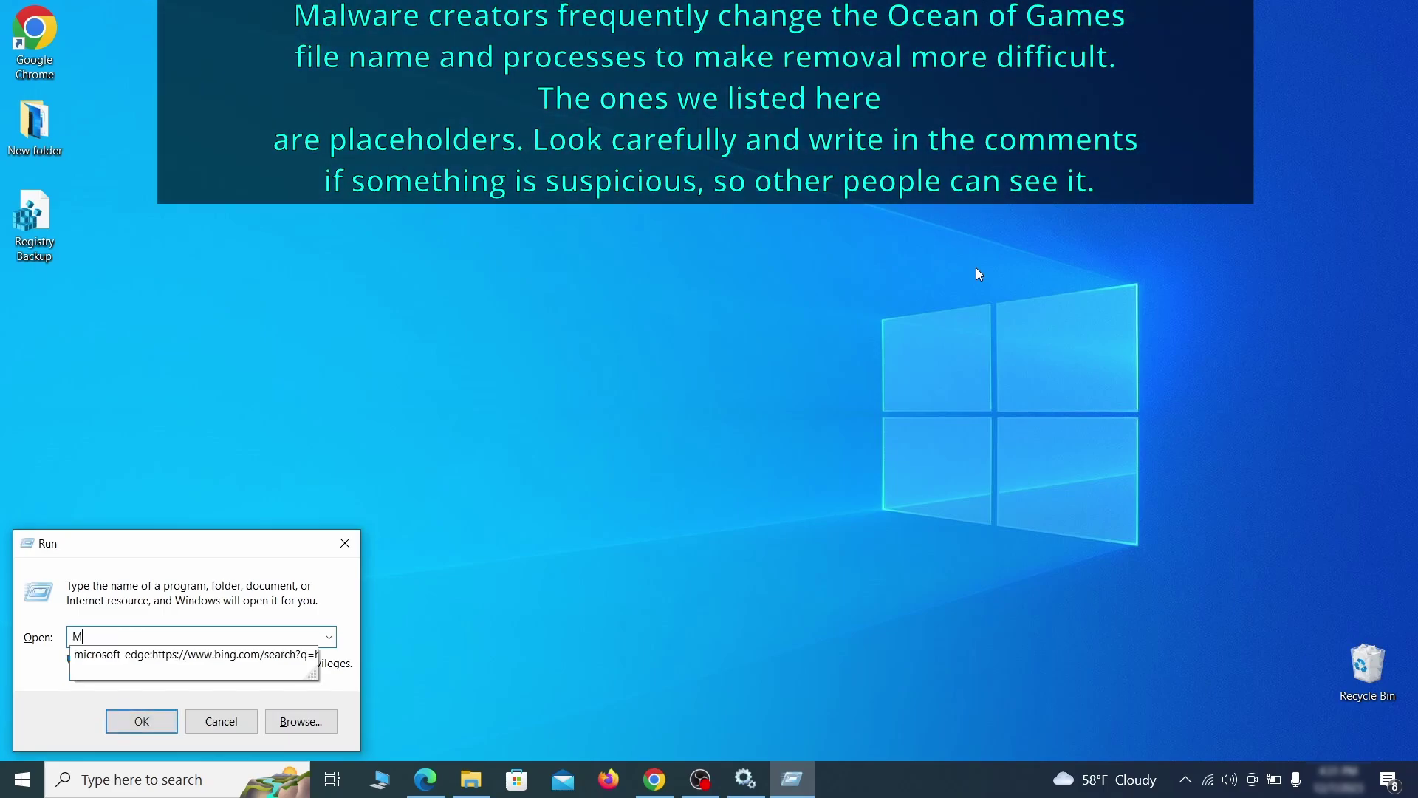
pyautogui.write('RT')
pyautogui.press('Return')
pyautogui.click(883, 518)
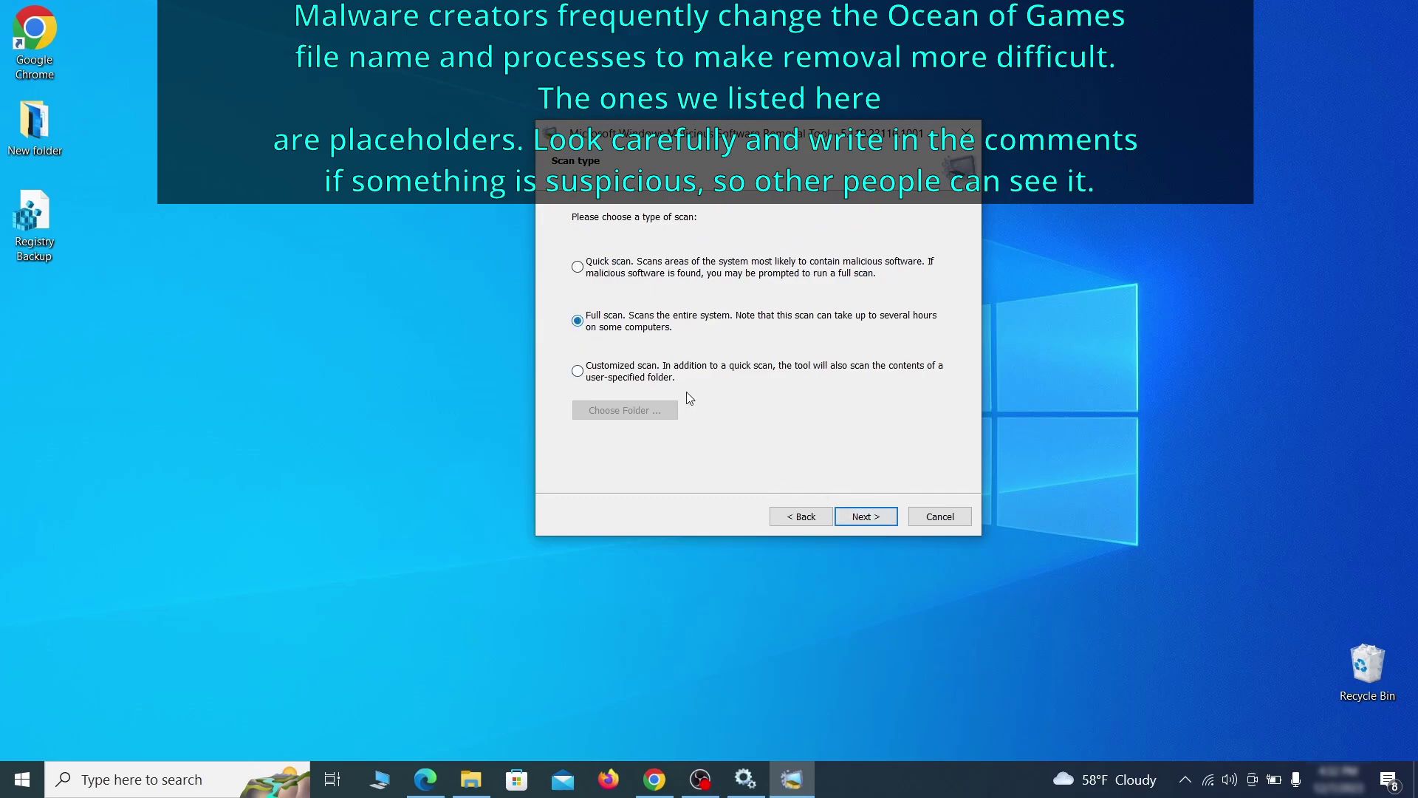
pyautogui.click(881, 521)
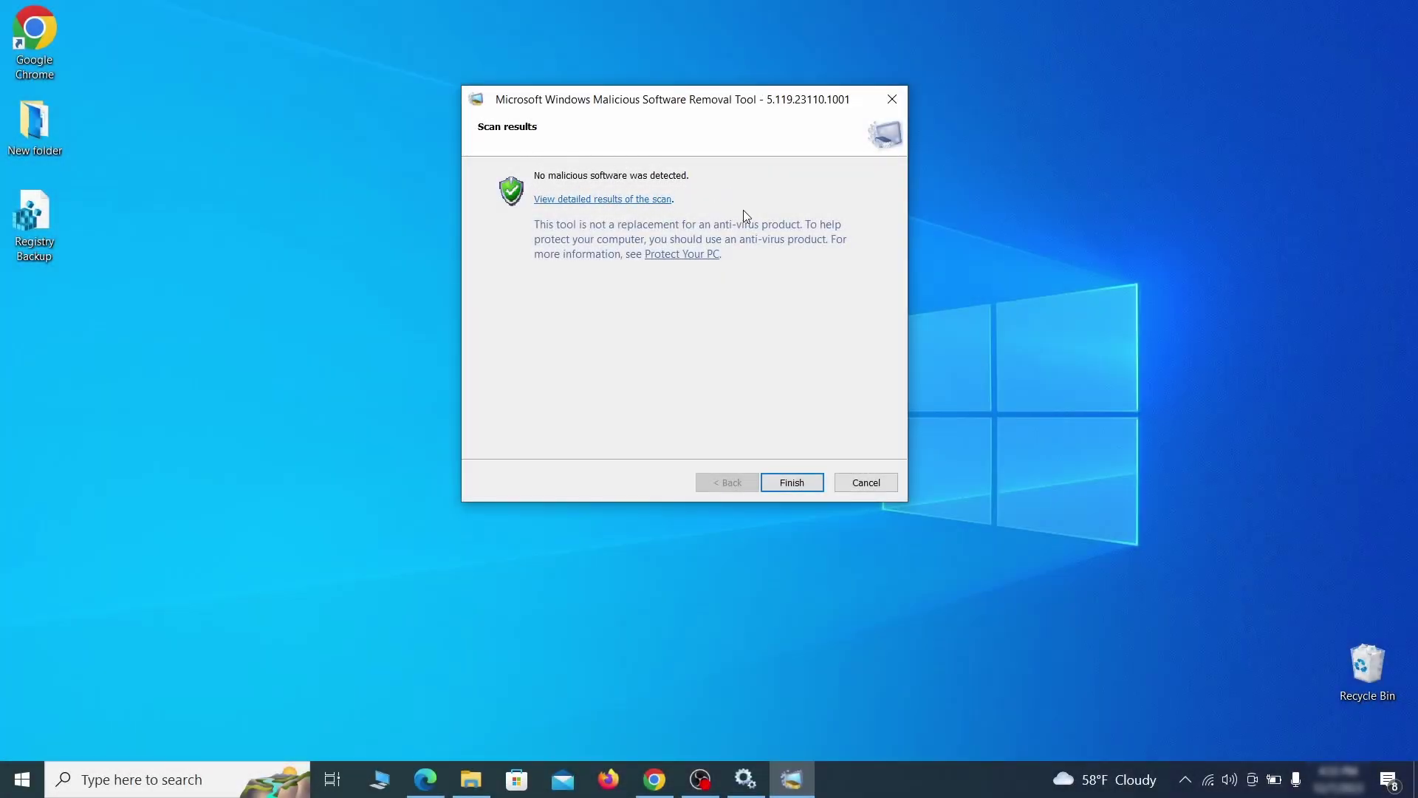
pyautogui.click(794, 485)
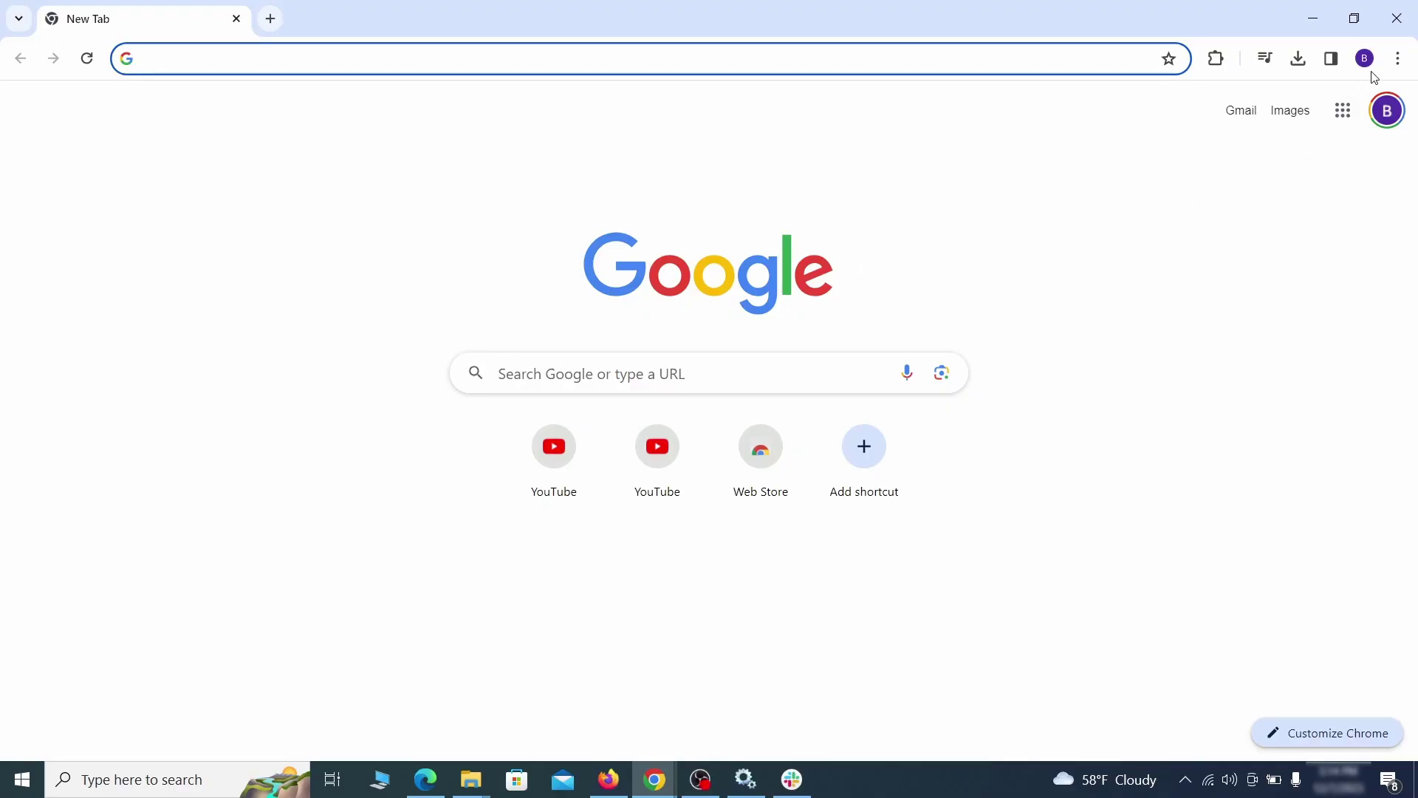
# Disable the Add to Zola Button extension in Chrome and request its removal
pyautogui.click(1398, 59)
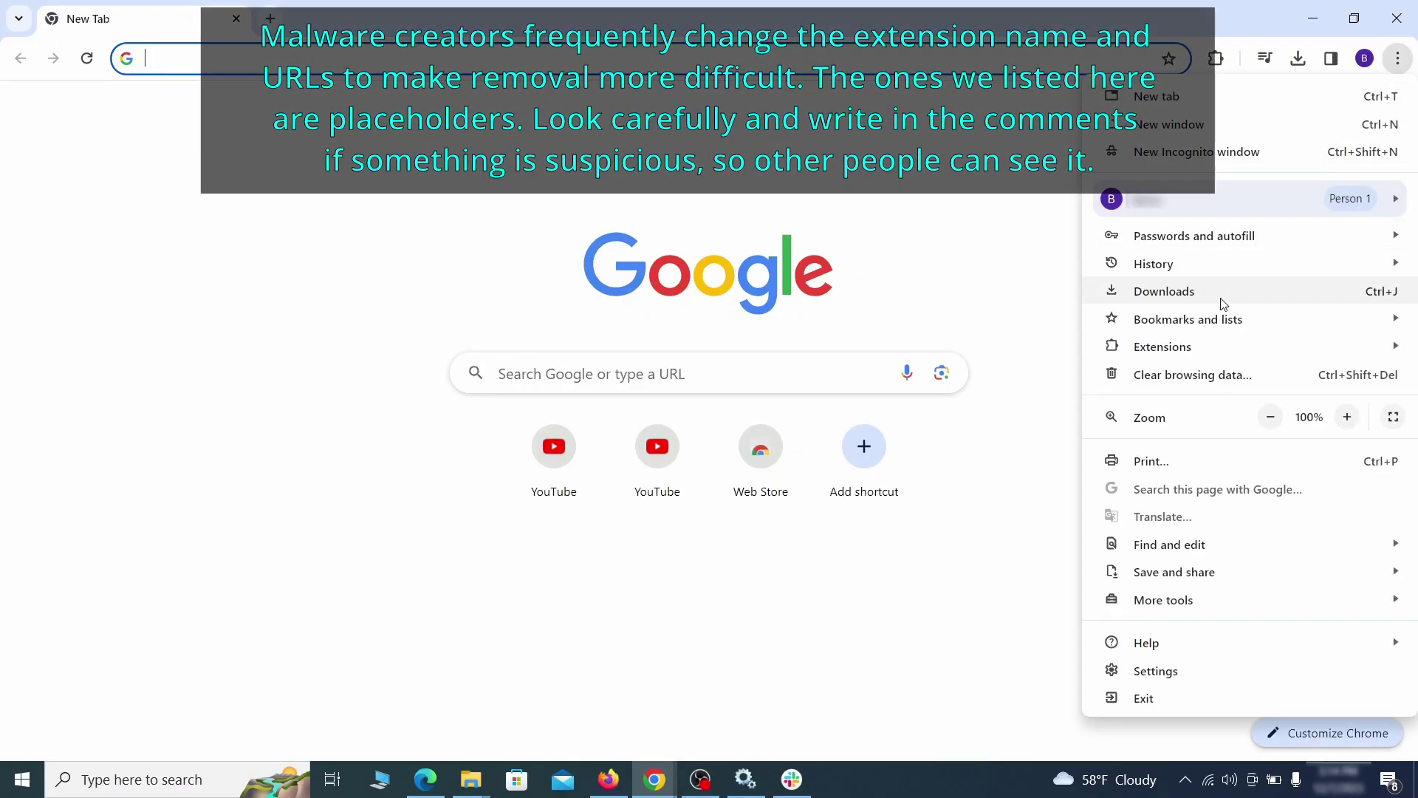
pyautogui.moveTo(1163, 347)
pyautogui.click(1043, 347)
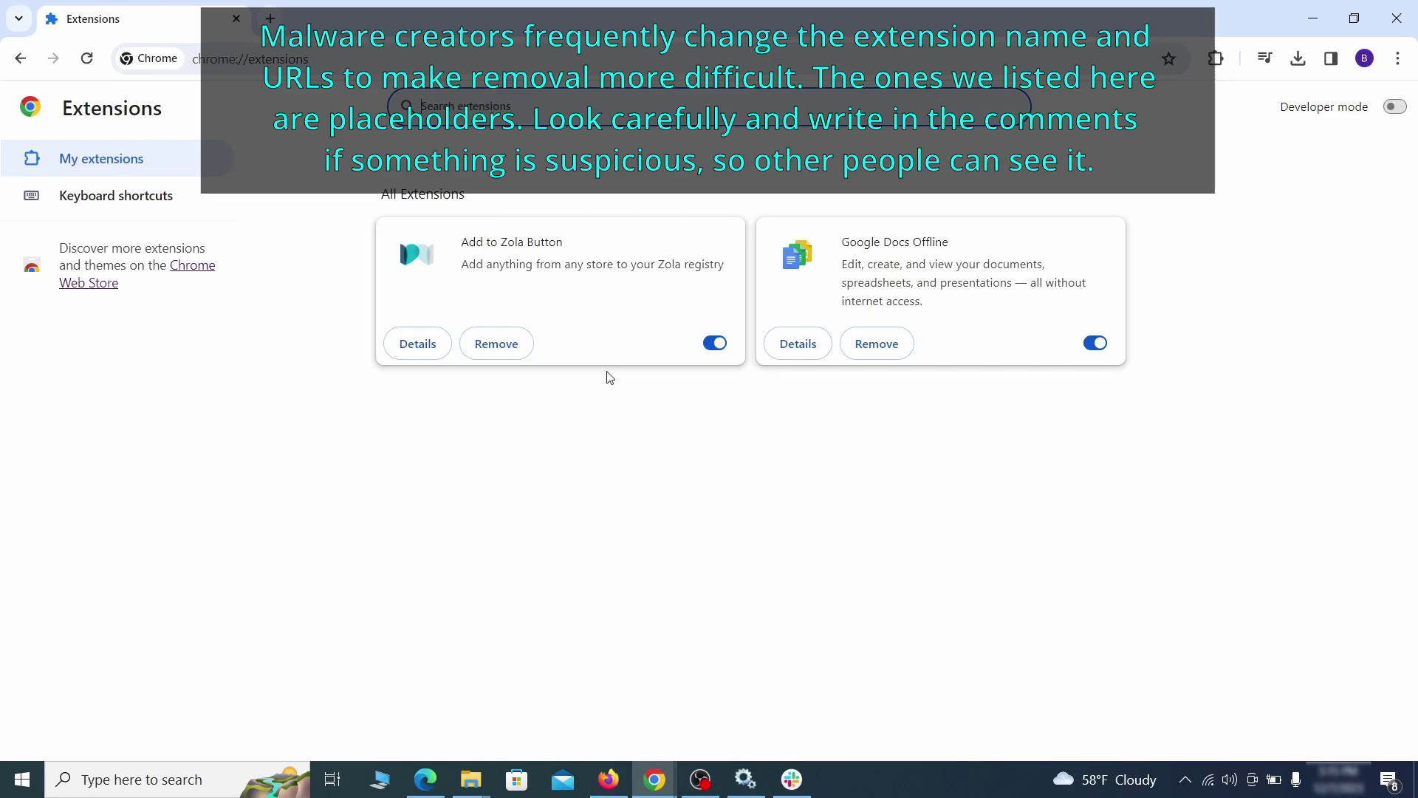
pyautogui.click(708, 345)
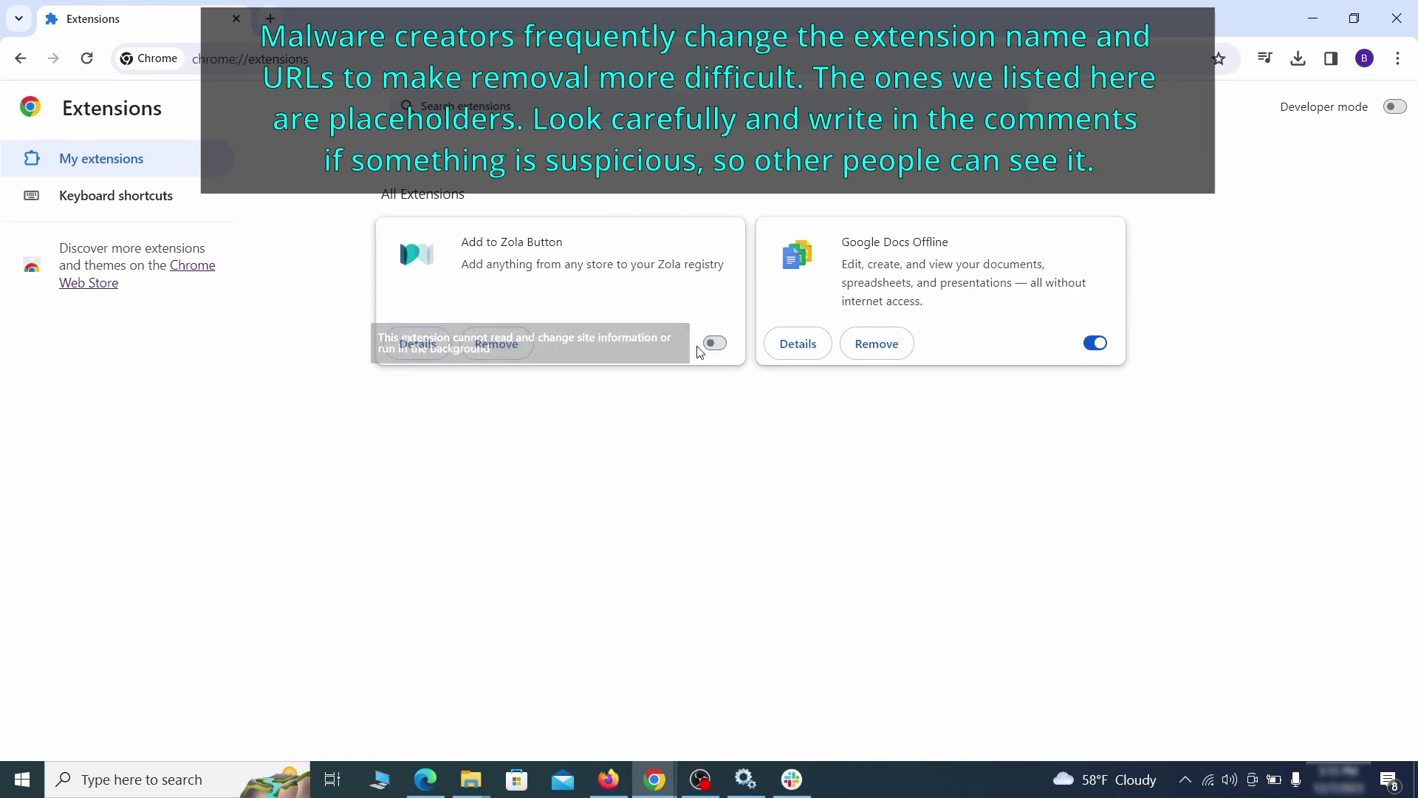
pyautogui.click(515, 353)
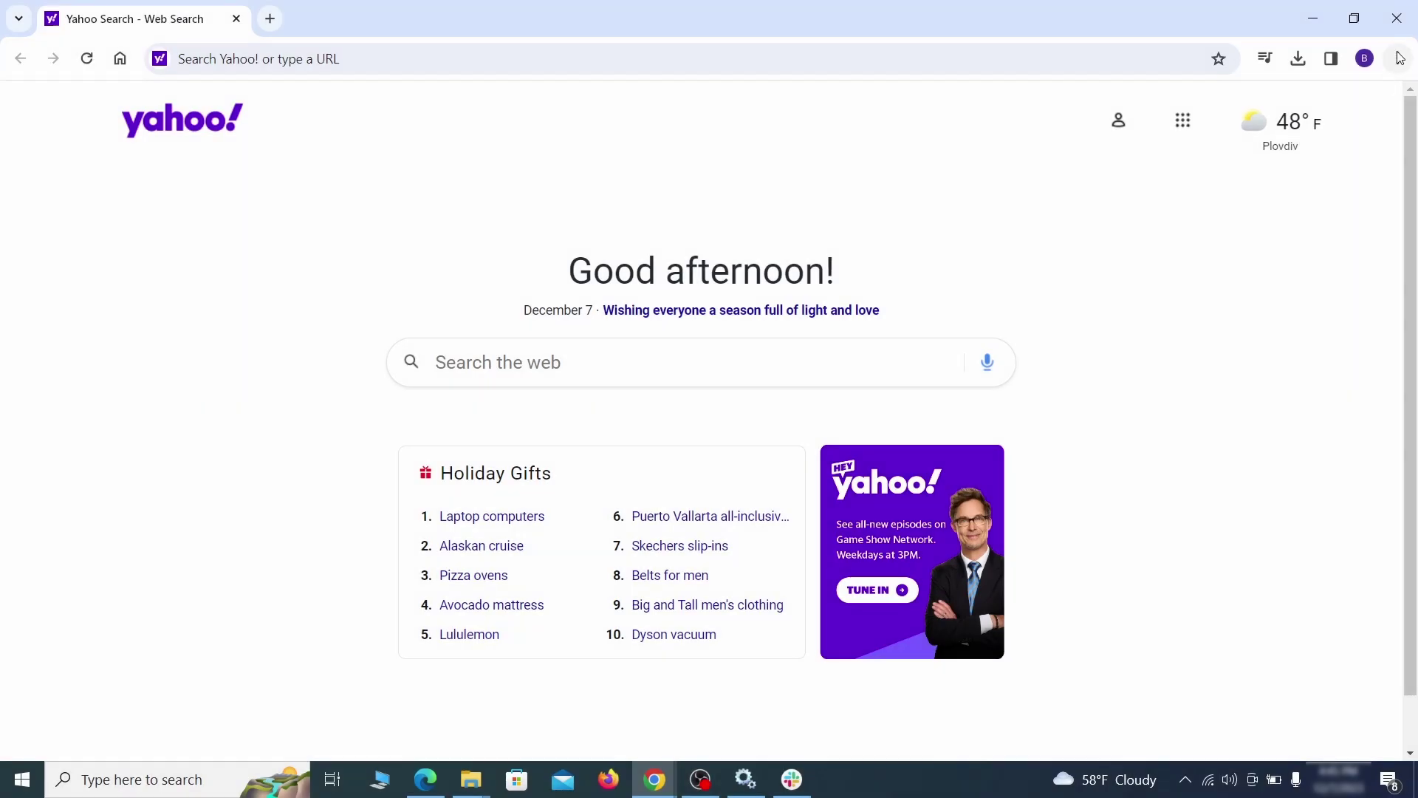
# Open Chrome's Clear browsing data dialog under Privacy and security settings
pyautogui.click(1399, 58)
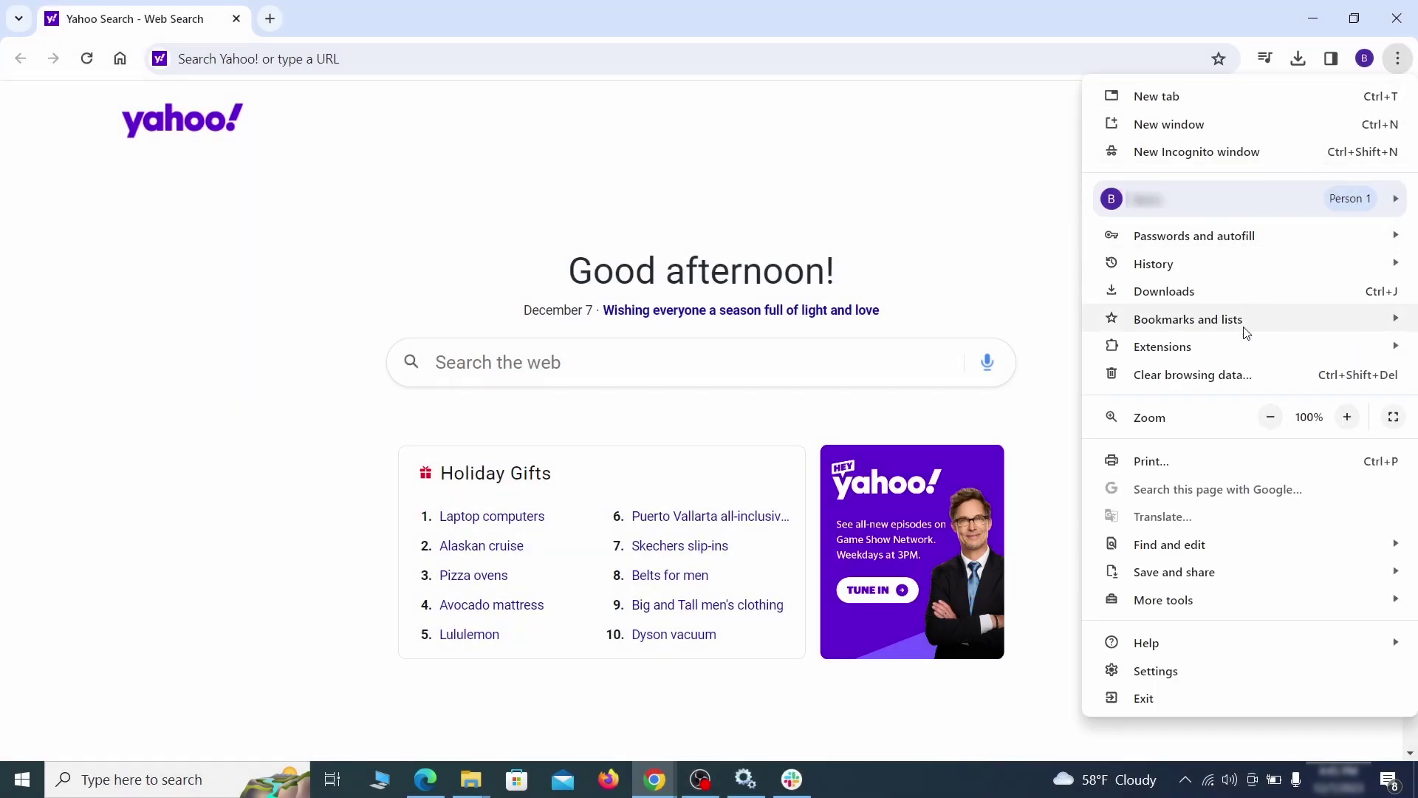
pyautogui.click(1164, 670)
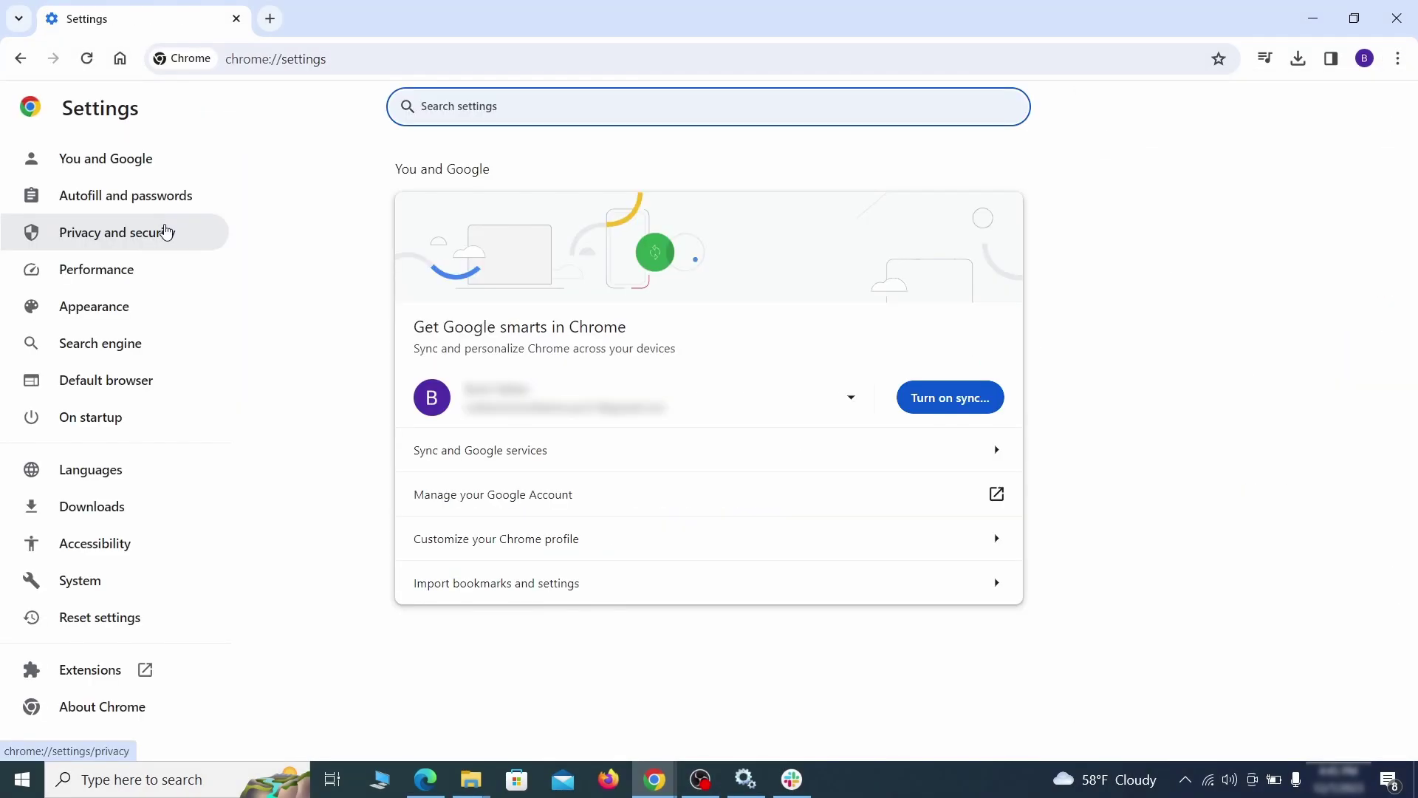
pyautogui.click(168, 229)
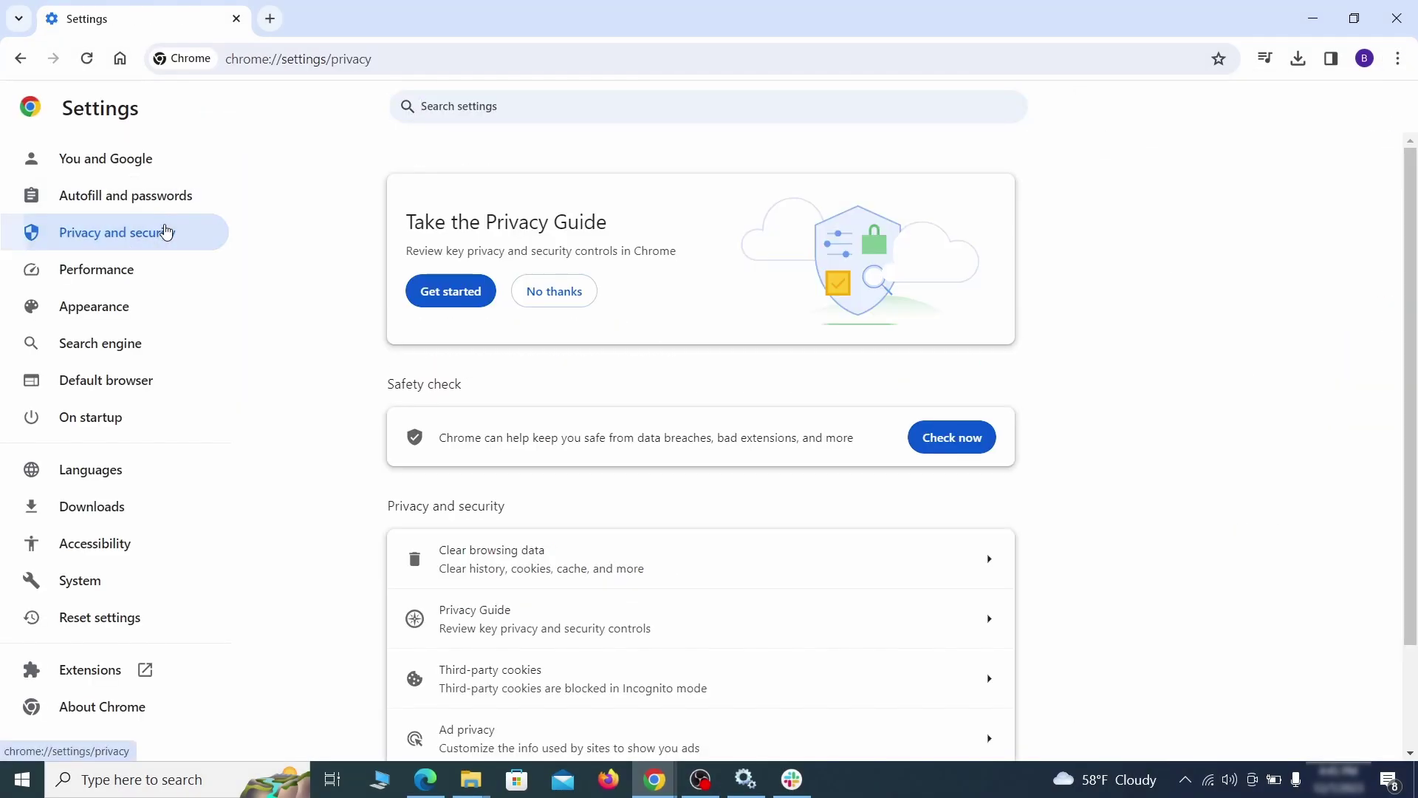
pyautogui.scroll(-1, 1129, 488)
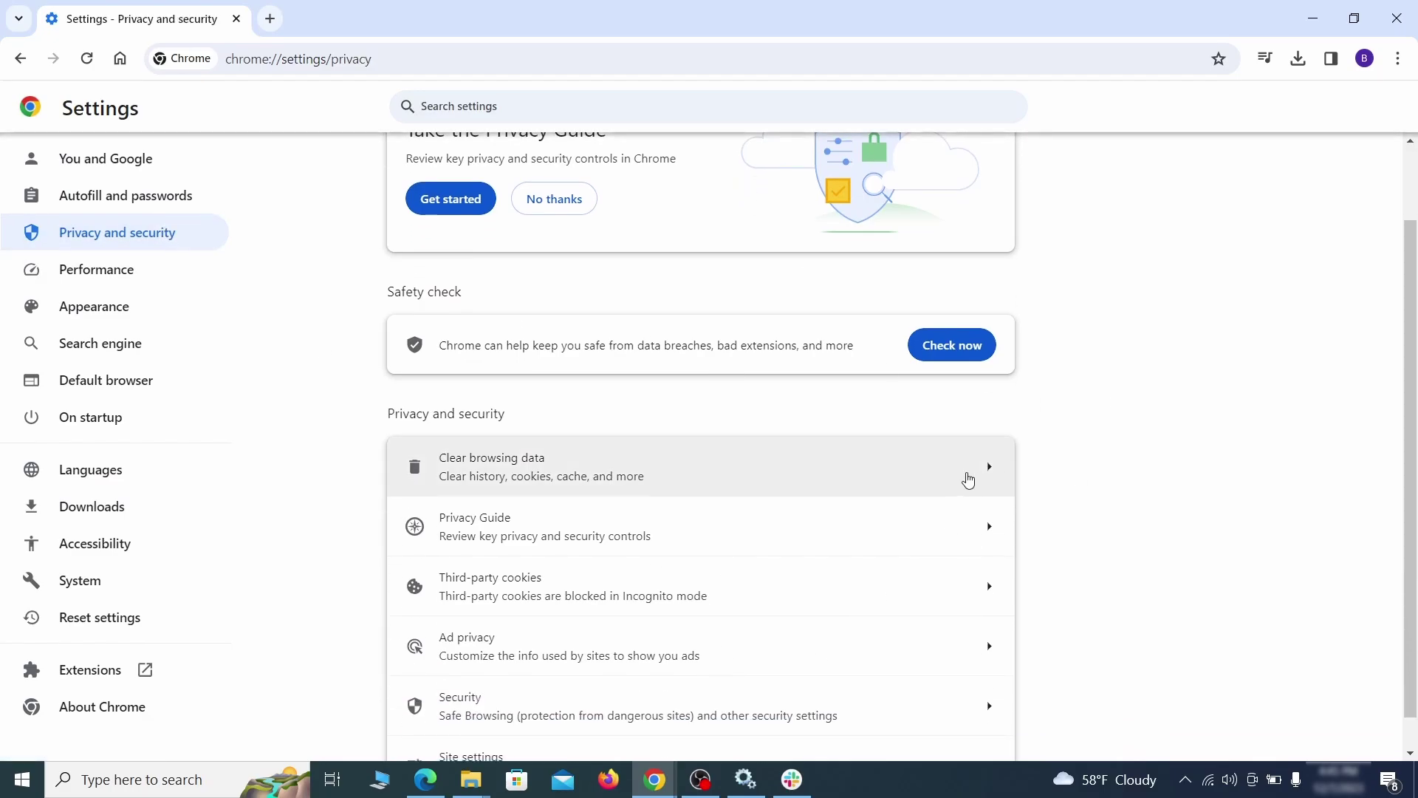
pyautogui.click(924, 477)
# On the Advanced tab, also tick autofill form data, site settings and hosted app data, then clear
pyautogui.click(649, 264)
pyautogui.click(788, 266)
pyautogui.scroll(-1, 718, 419)
pyautogui.scroll(-1, 718, 422)
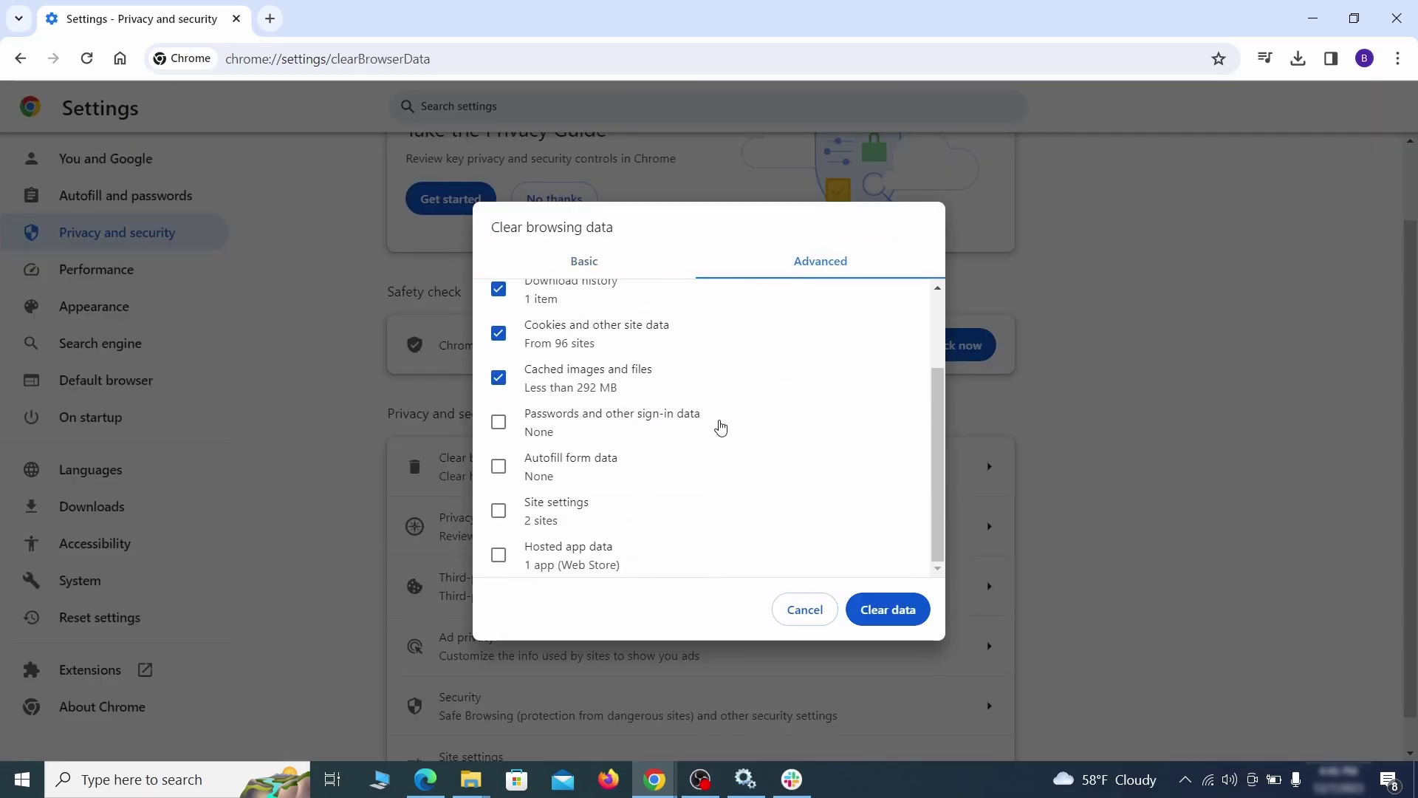
pyautogui.click(499, 467)
pyautogui.click(499, 511)
pyautogui.click(499, 555)
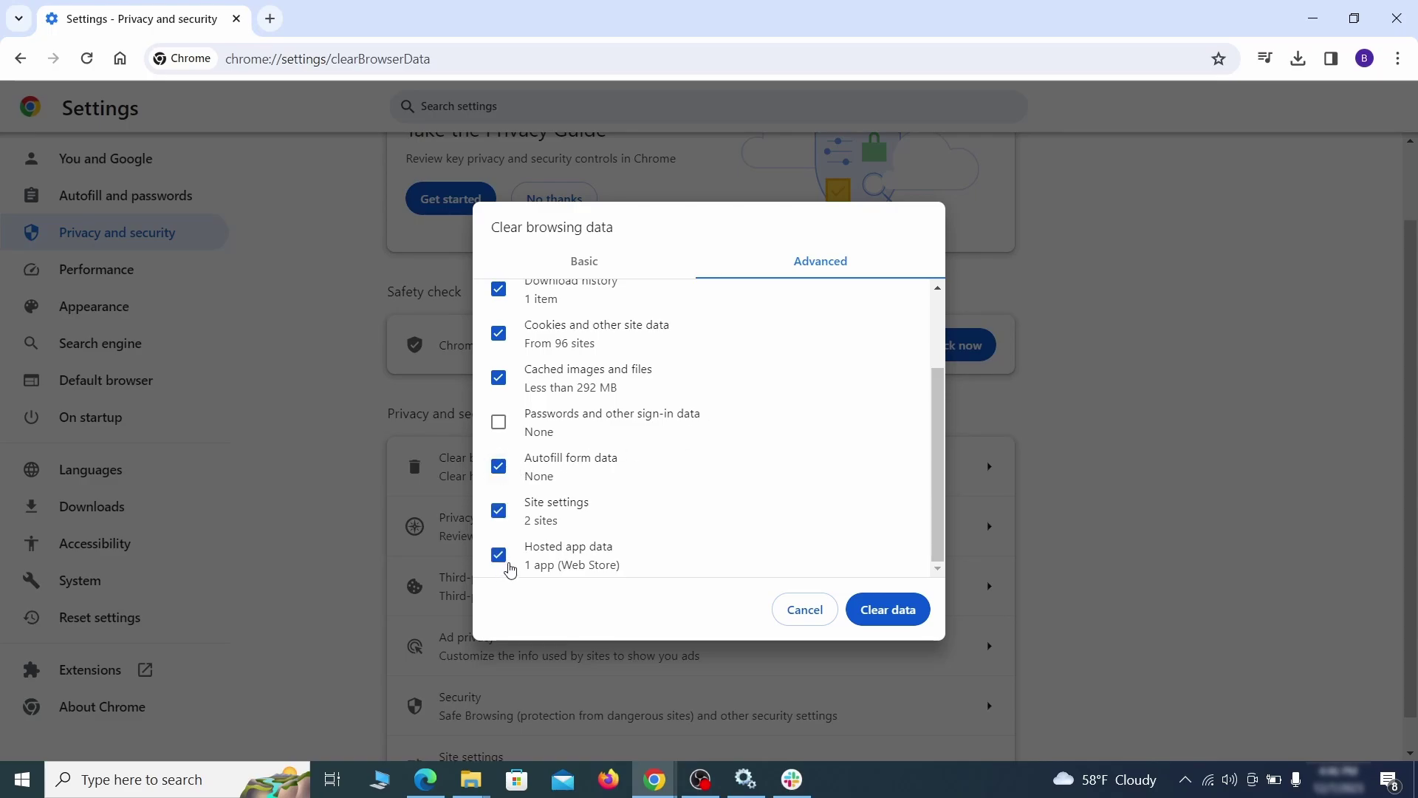
pyautogui.click(900, 616)
# Review Chrome's Location, Camera and Notifications permissions, including ExampleRougeURL.com's notification access
pyautogui.scroll(-1, 1067, 485)
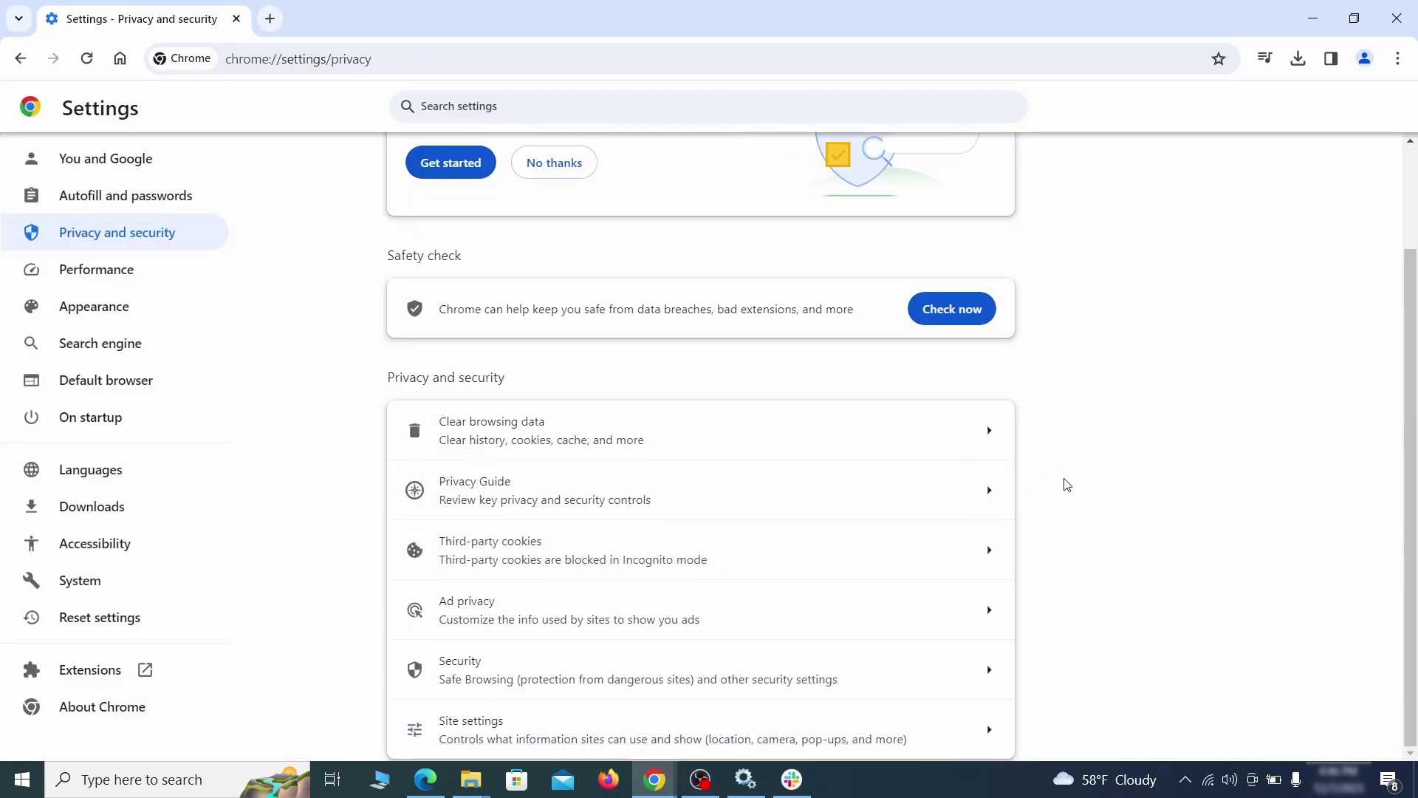
pyautogui.click(687, 725)
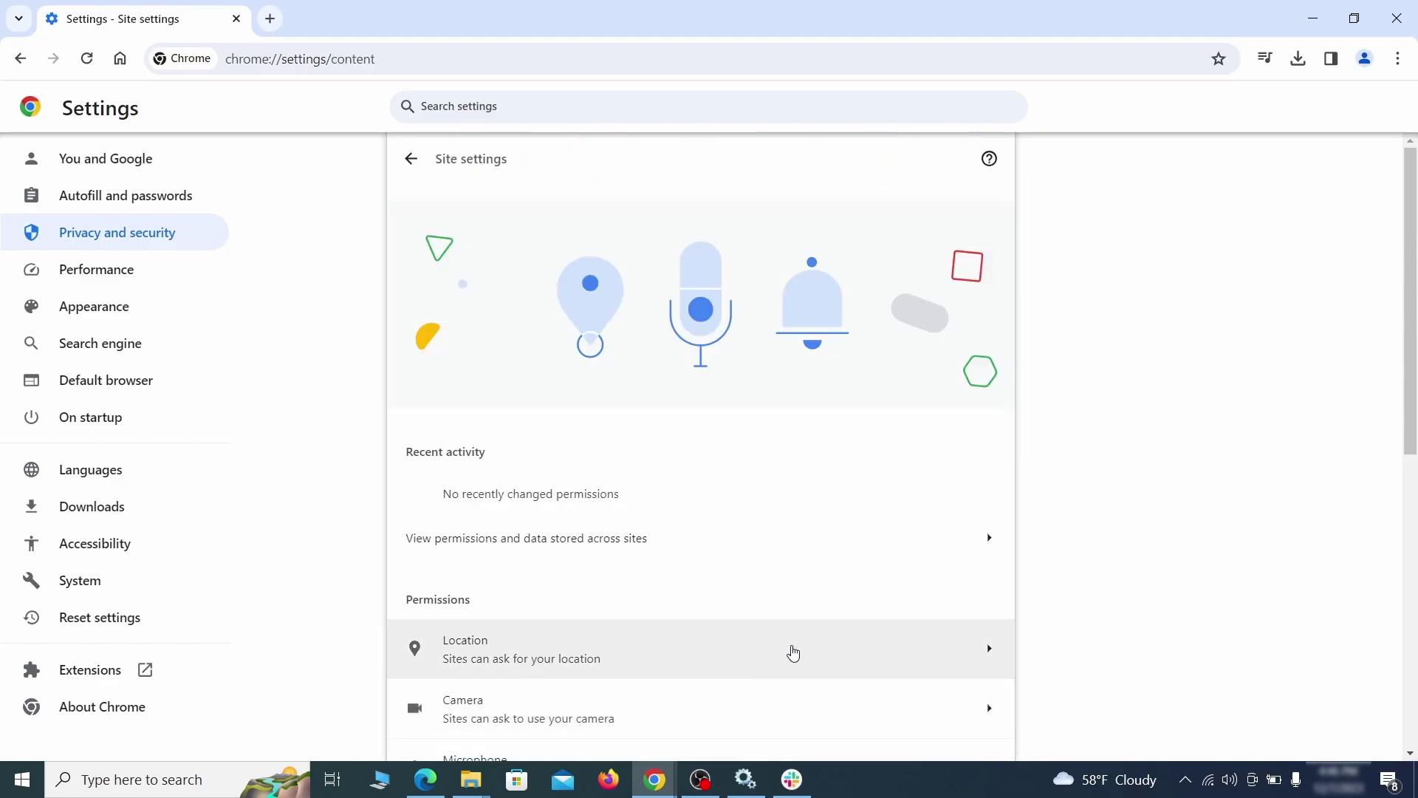
pyautogui.scroll(-3, 1017, 451)
pyautogui.scroll(-1, 1044, 424)
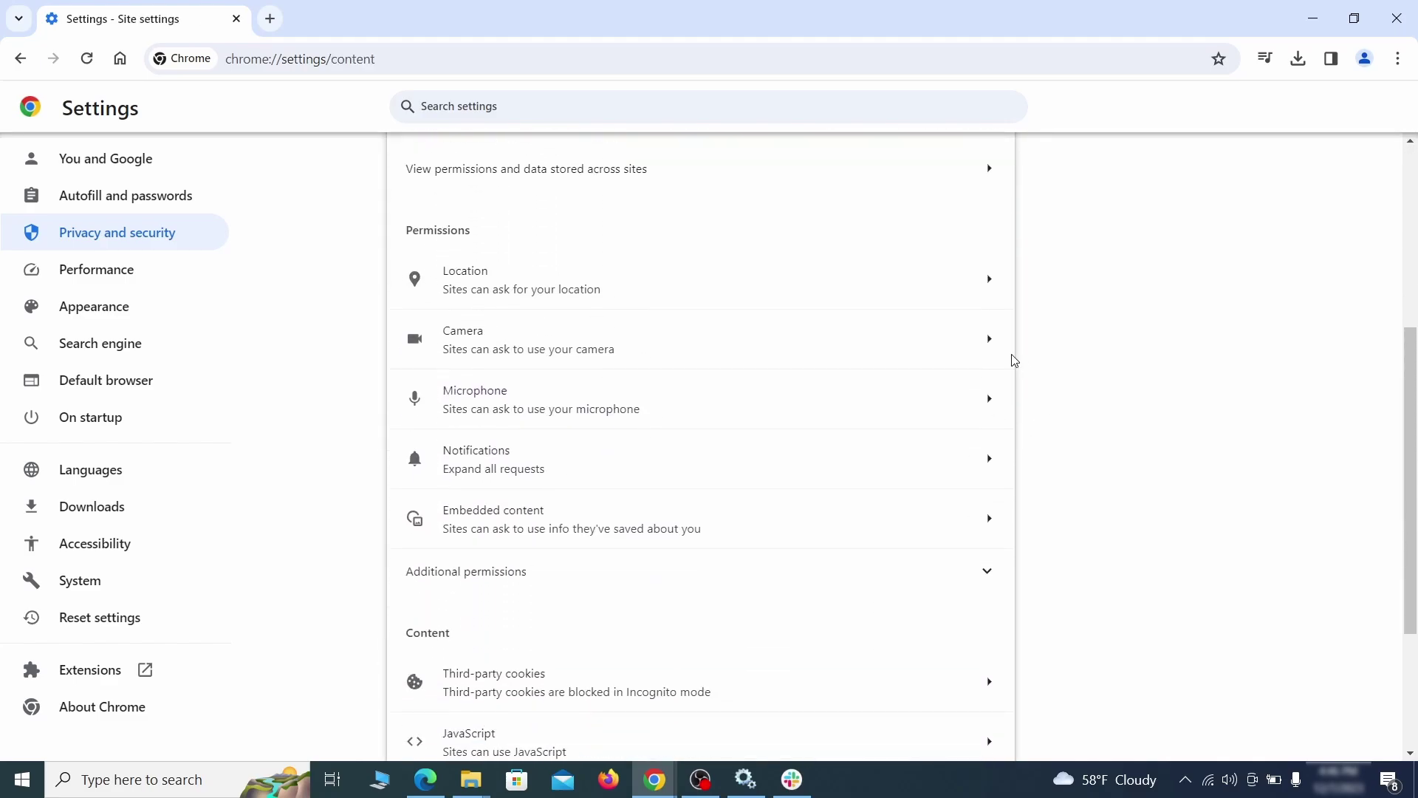
pyautogui.click(716, 288)
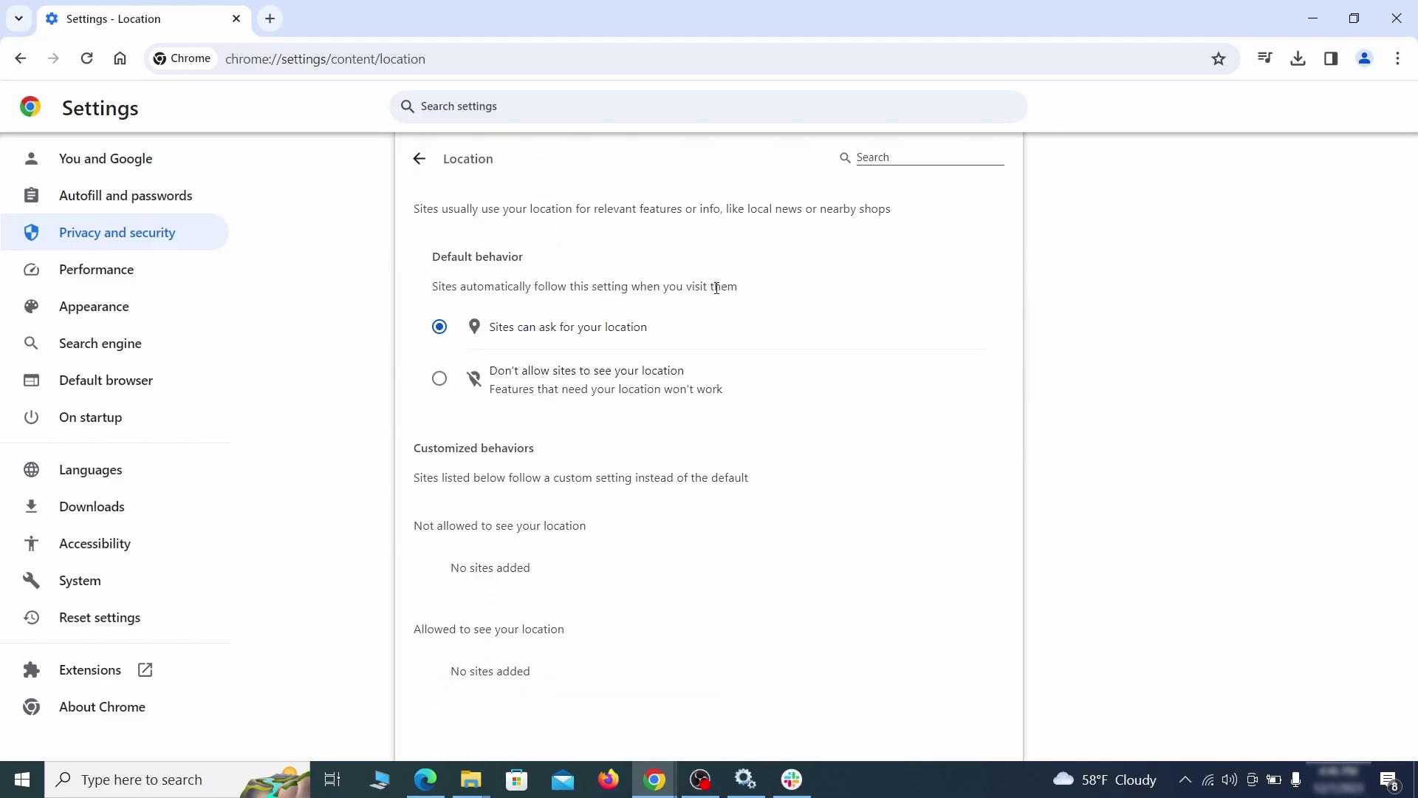
pyautogui.click(20, 58)
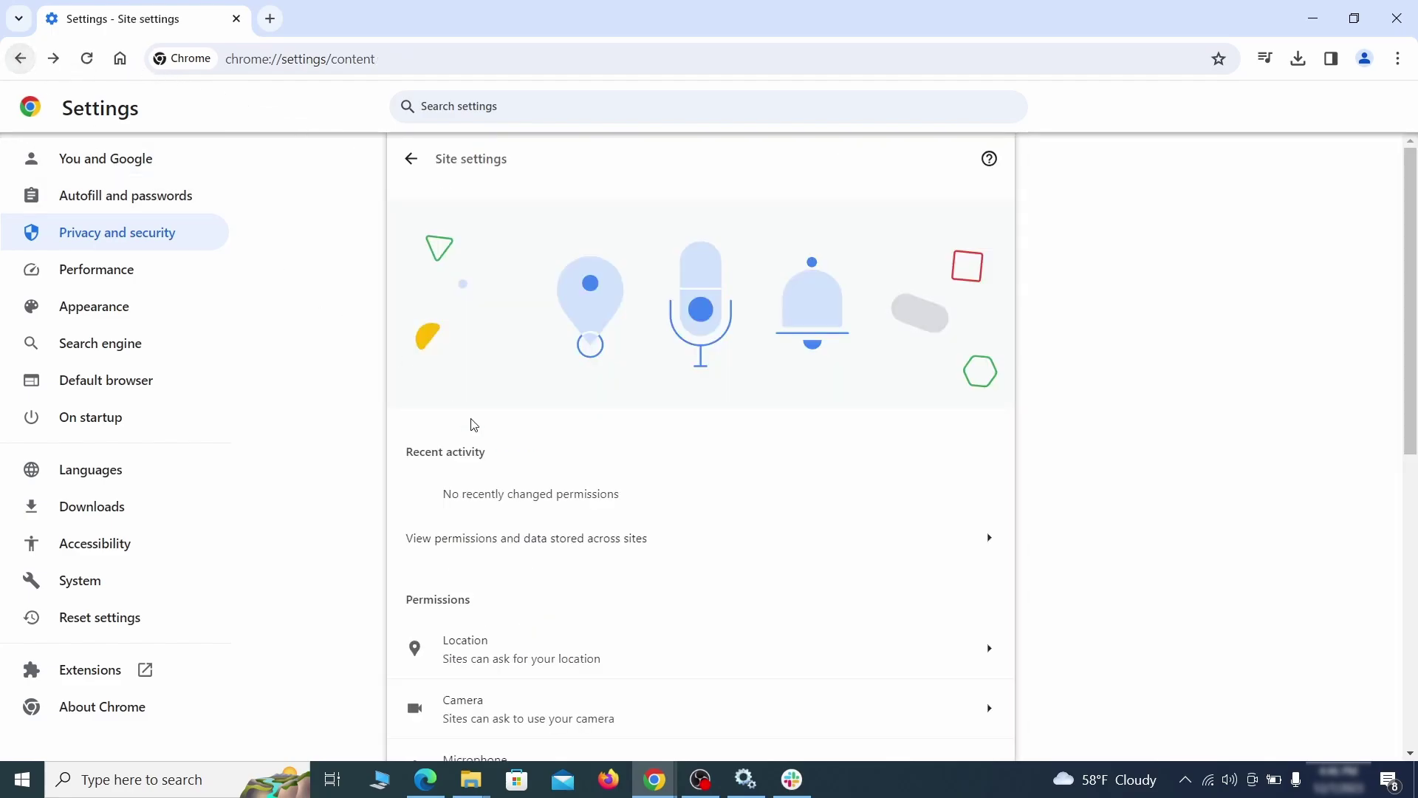
pyautogui.click(564, 351)
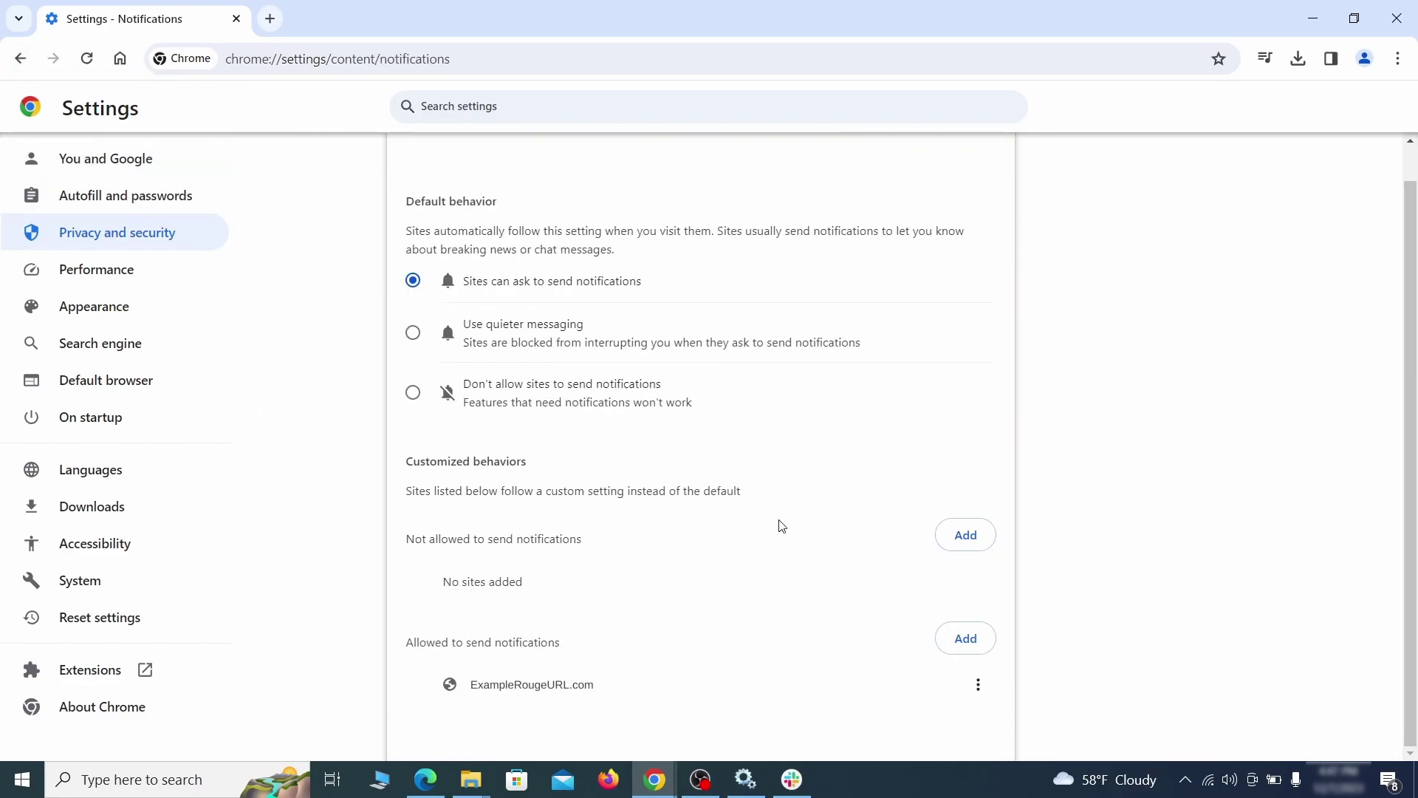
pyautogui.click(979, 686)
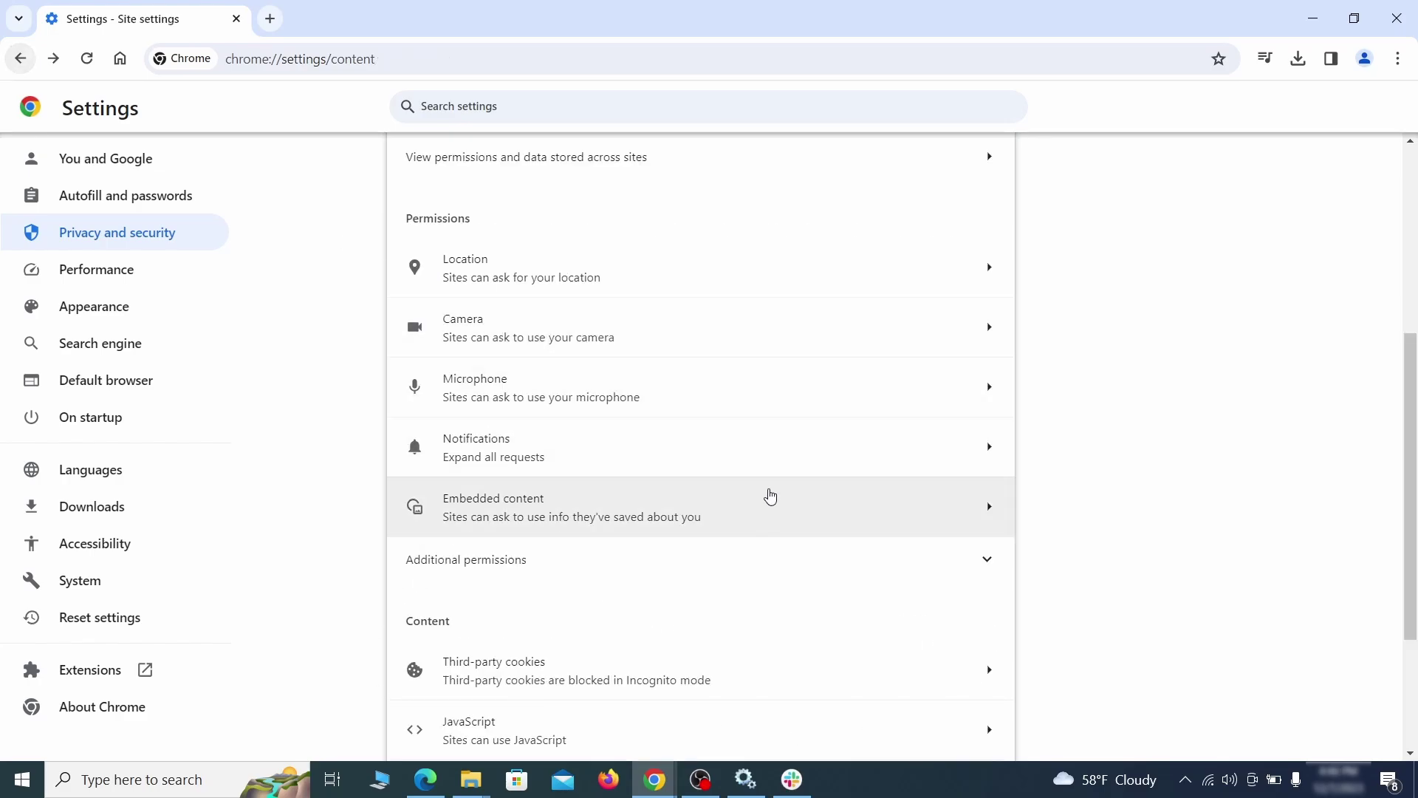
# Delete ExampleRougeURL.com from sites allowed third-party cookies and return to the permissions list
pyautogui.scroll(-2, 769, 497)
pyautogui.click(763, 502)
pyautogui.scroll(-5, 782, 547)
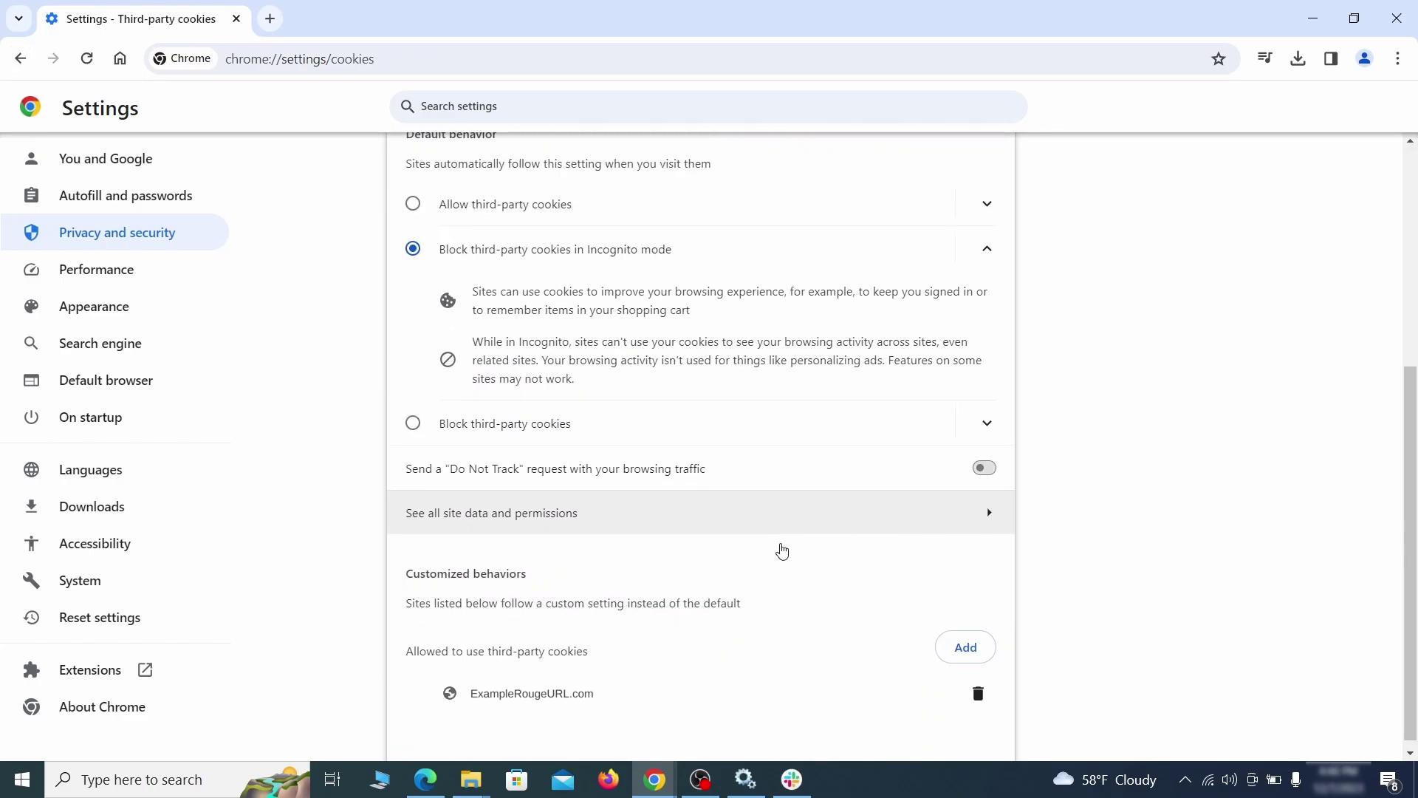
pyautogui.click(985, 700)
pyautogui.hotkey('alt', 'Left')
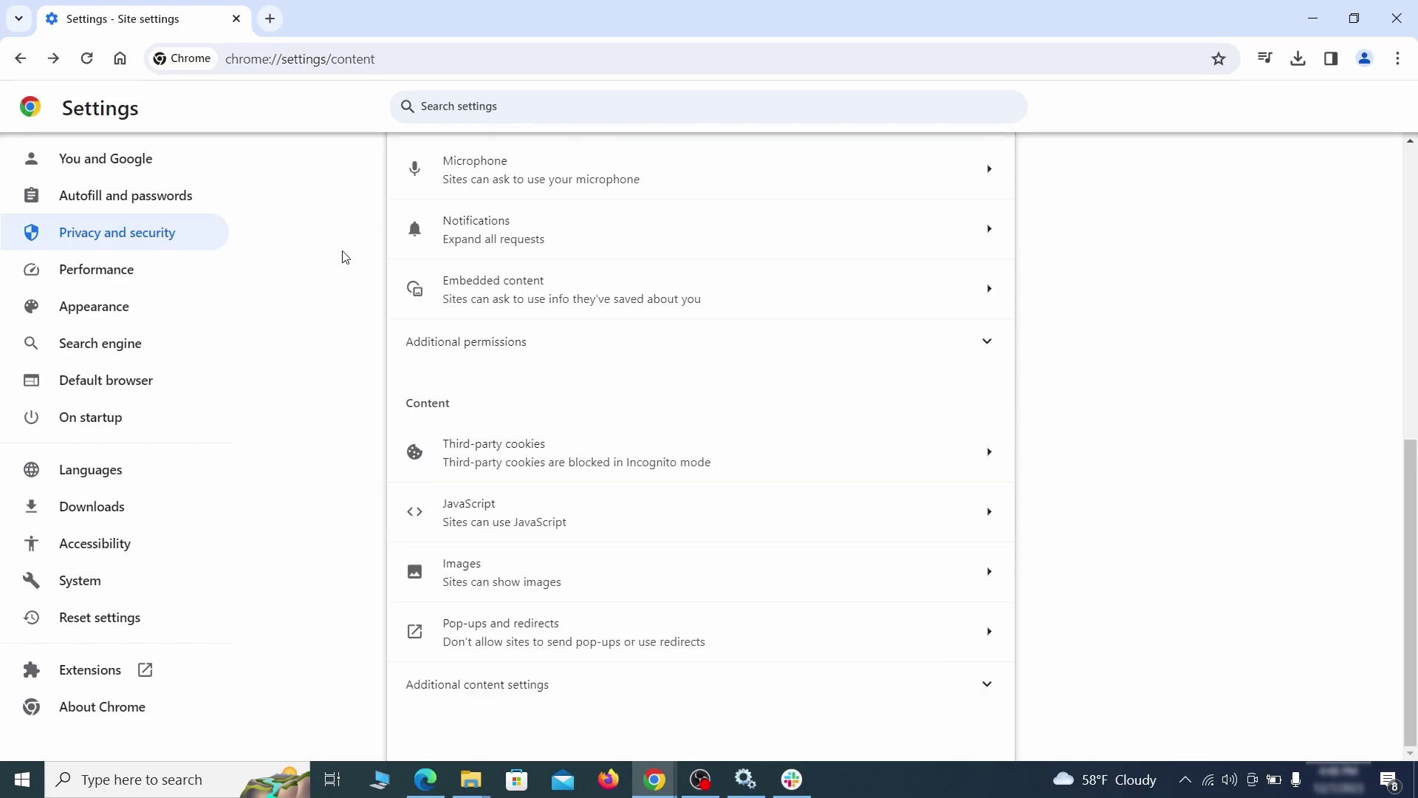
# Erase the ExampleRougeURL.com home page address in Chrome's Appearance settings
pyautogui.click(193, 310)
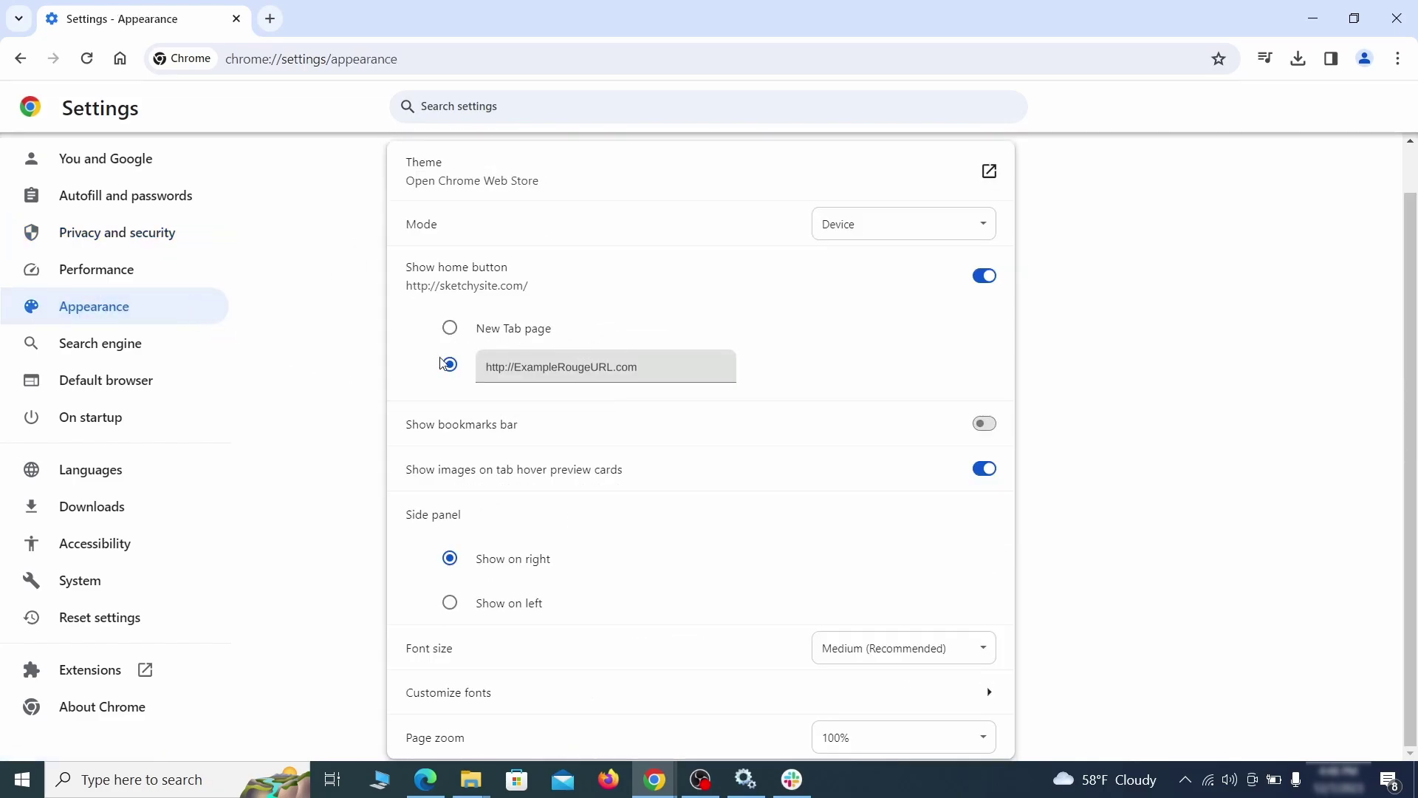
pyautogui.moveTo(628, 382); pyautogui.dragTo(470, 368)
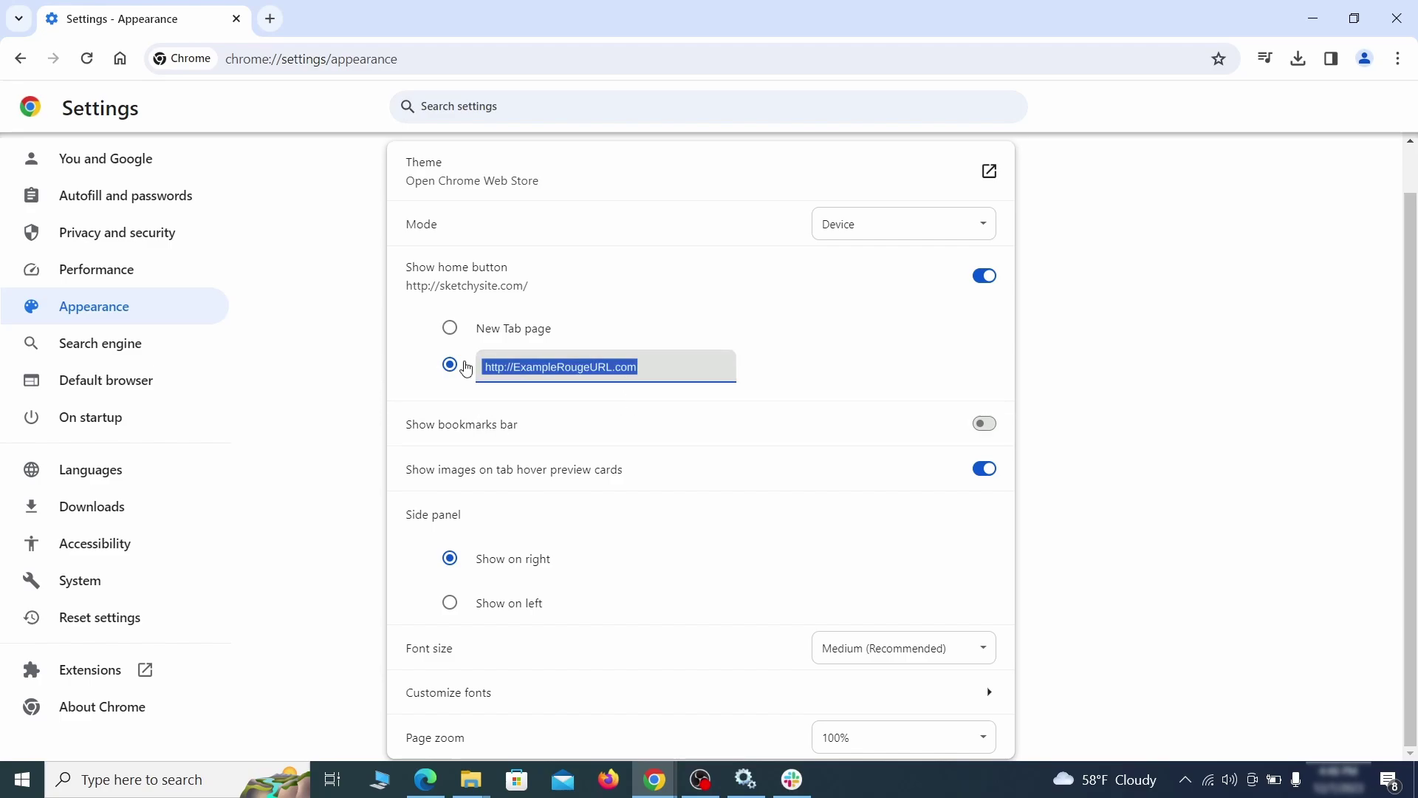
pyautogui.press('BackSpace')
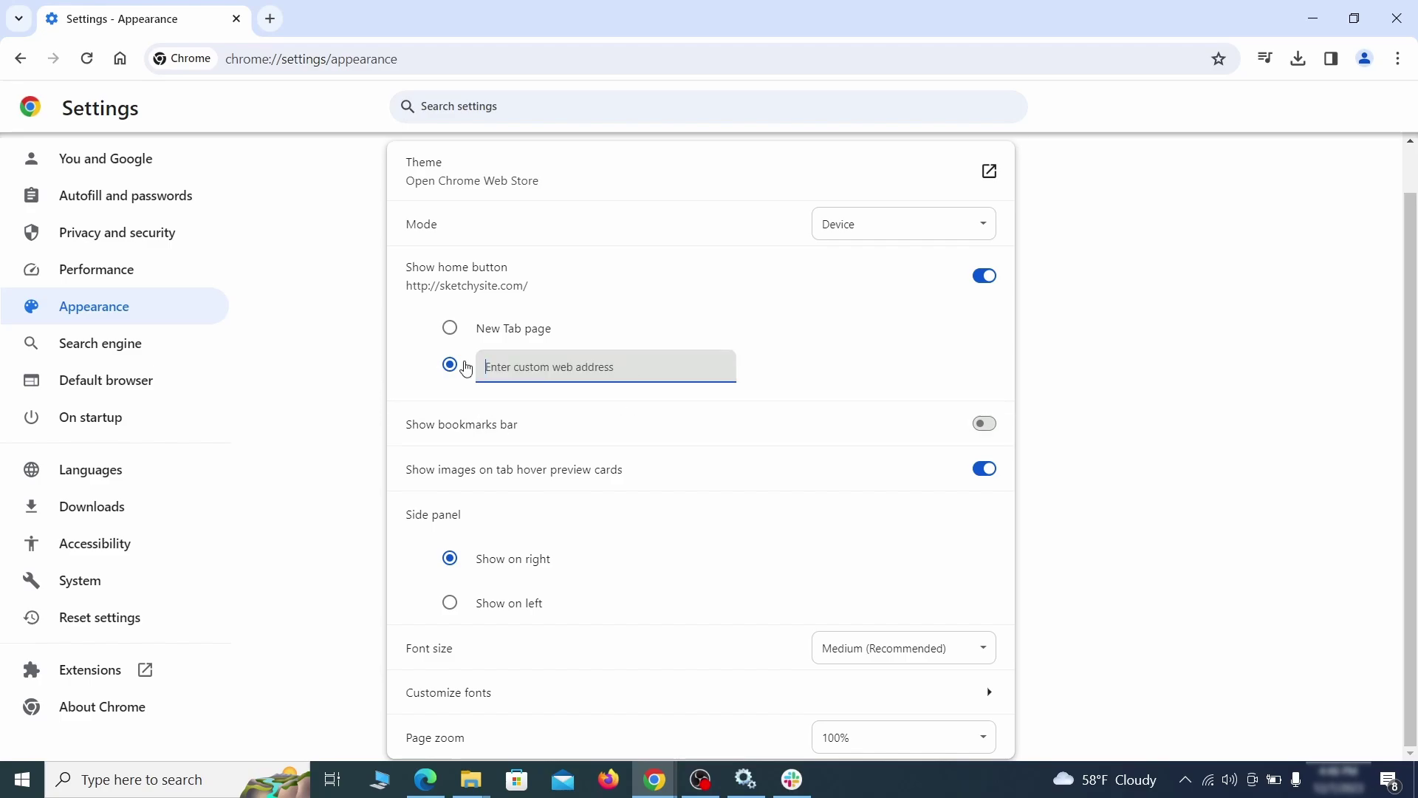
# Make Google the default search engine and delete the ExampleRougeURL.com site search
pyautogui.click(151, 349)
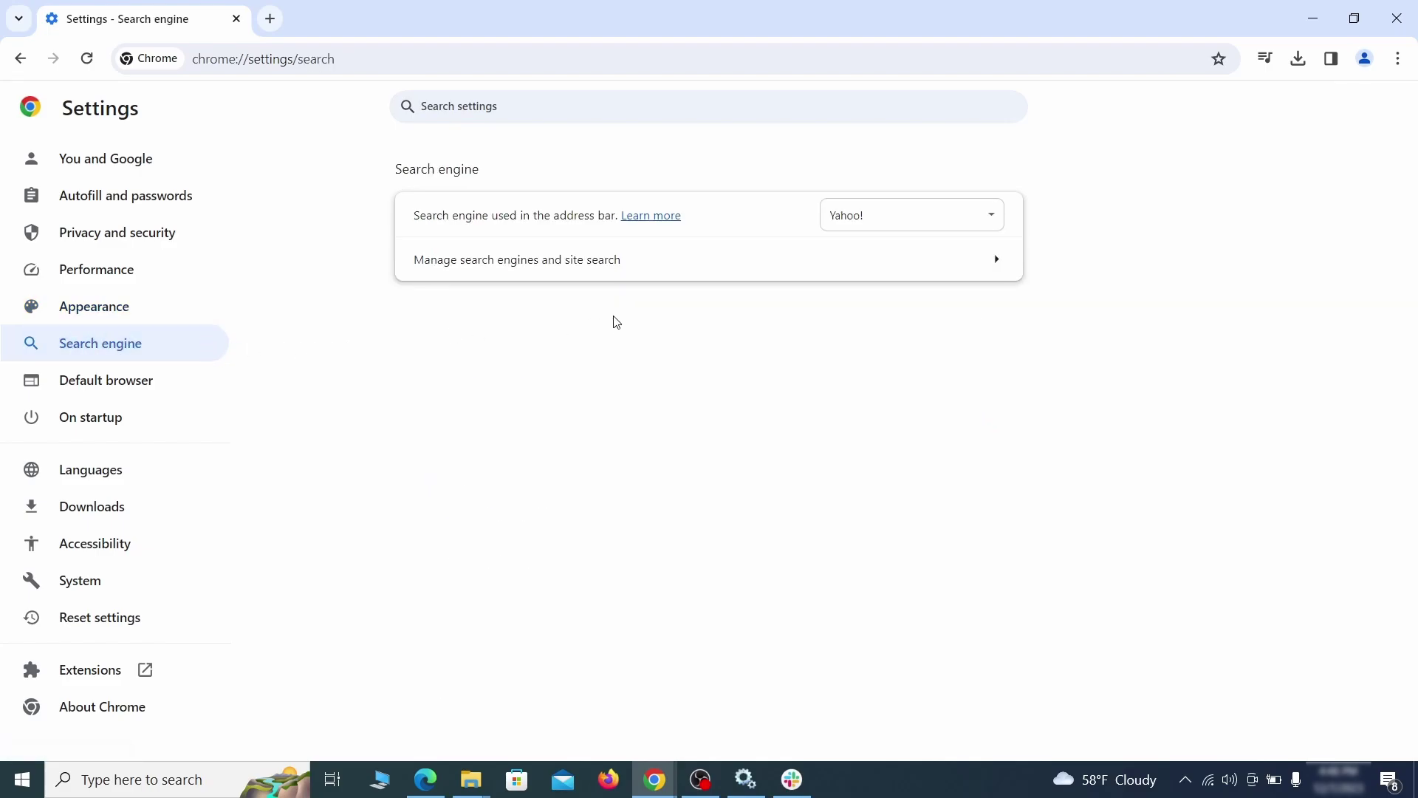
pyautogui.click(970, 222)
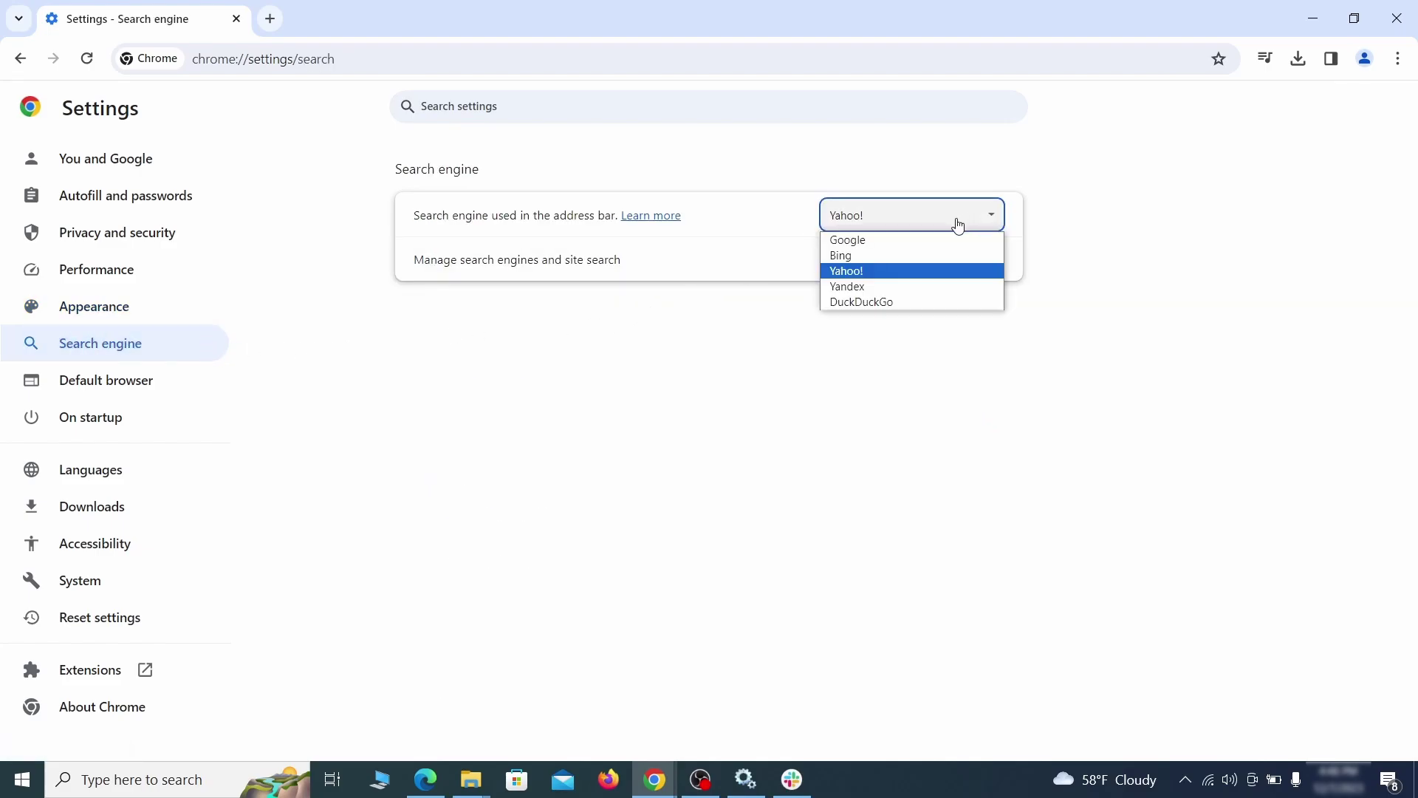
pyautogui.click(932, 239)
pyautogui.click(911, 272)
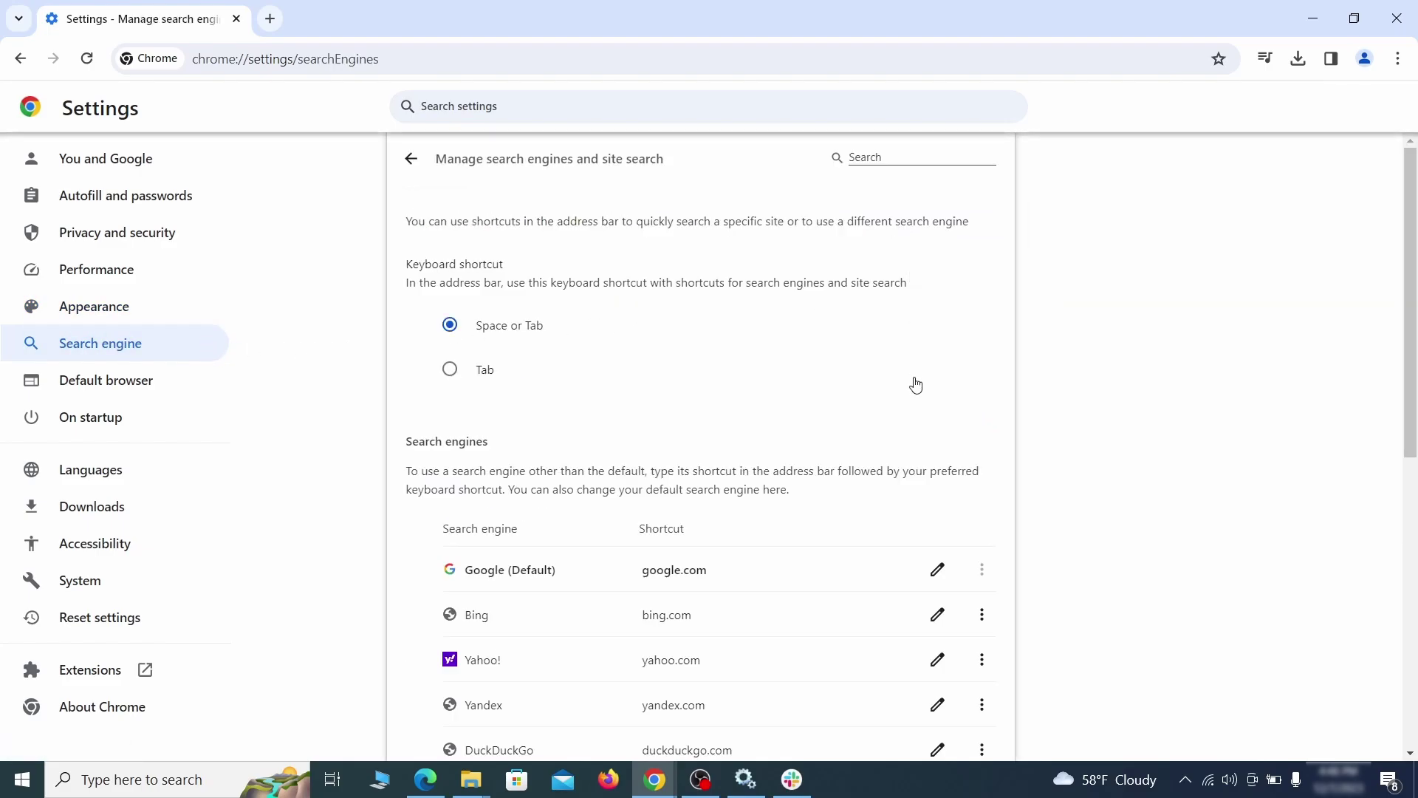
pyautogui.scroll(-8, 916, 385)
pyautogui.click(982, 453)
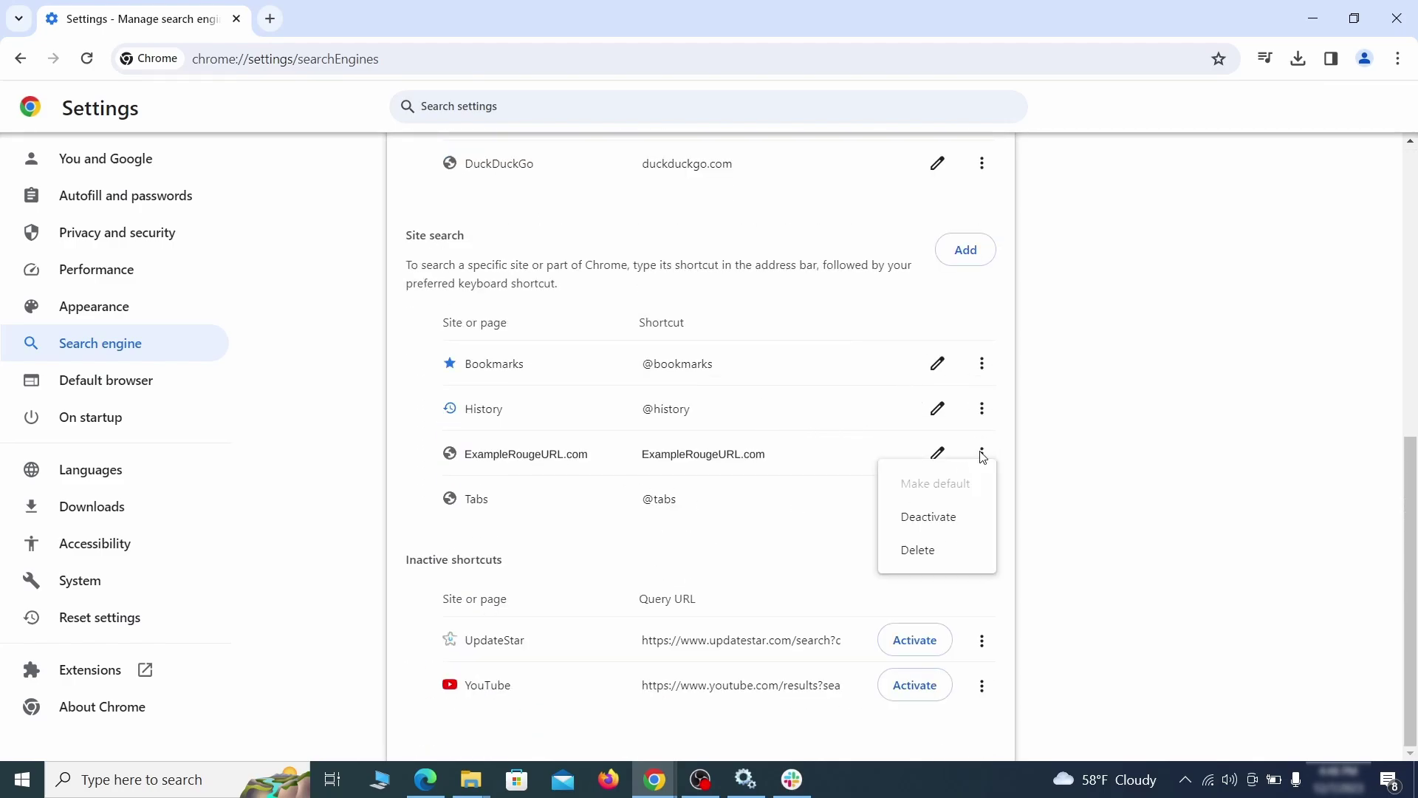
pyautogui.click(918, 551)
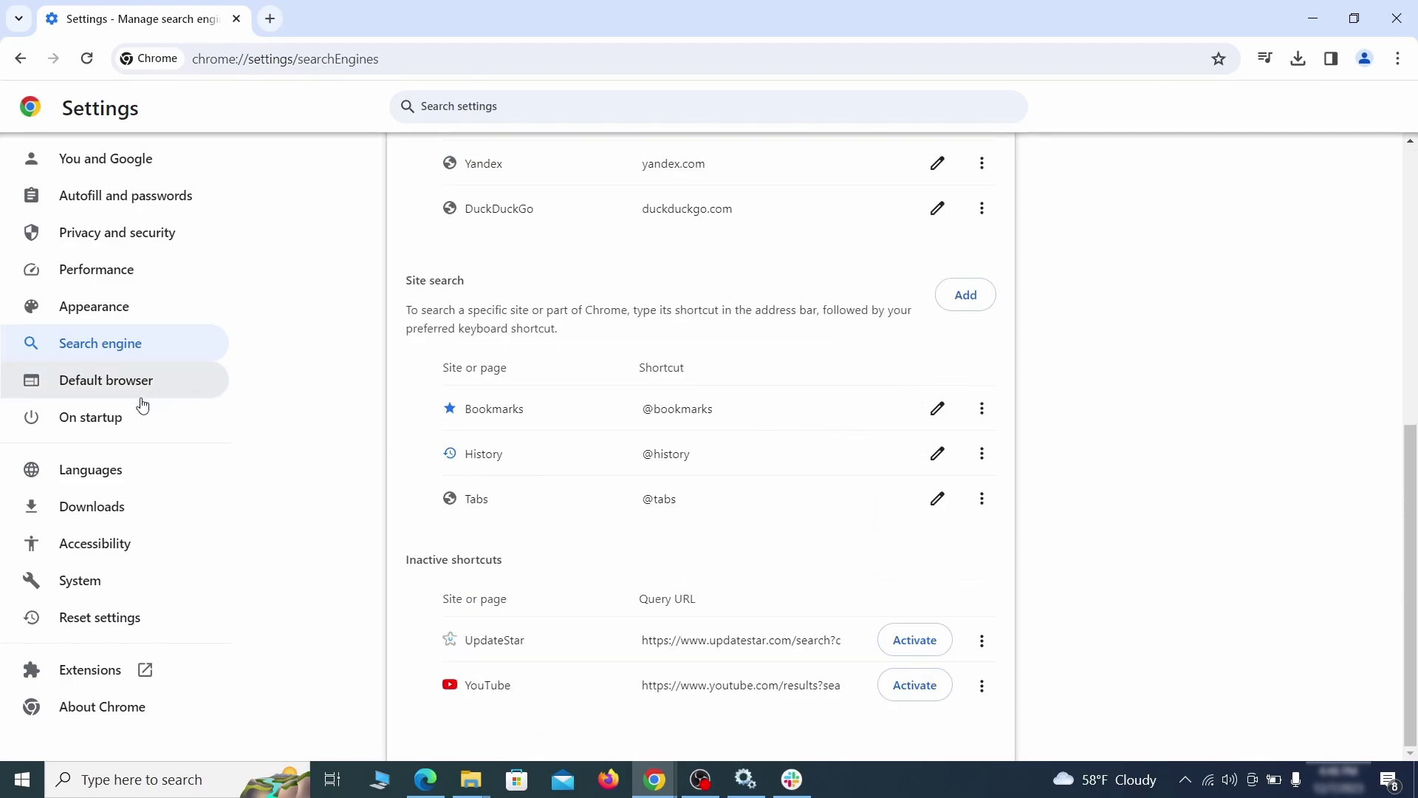
# Remove ExampleRougeURL.com from Chrome's startup pages
pyautogui.click(110, 418)
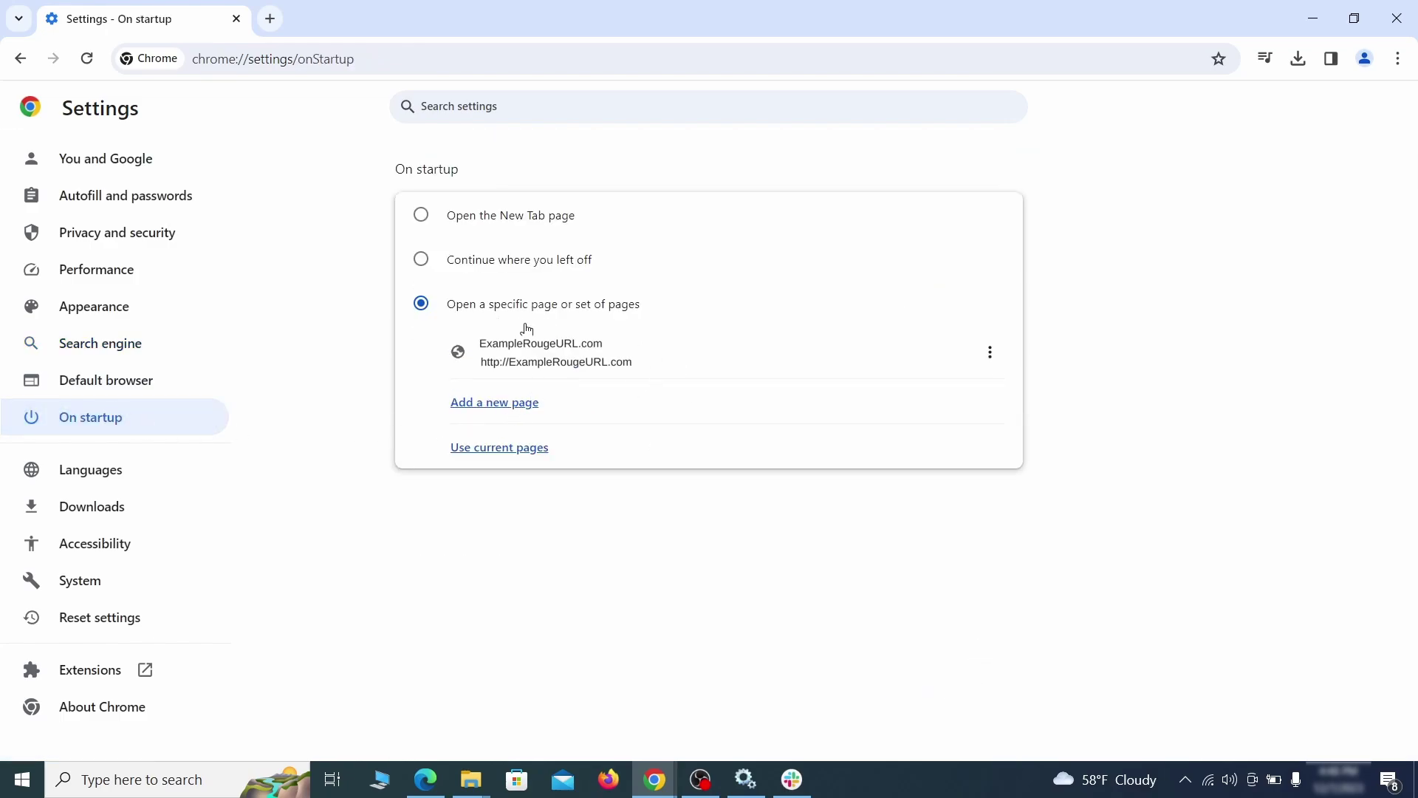
pyautogui.click(990, 352)
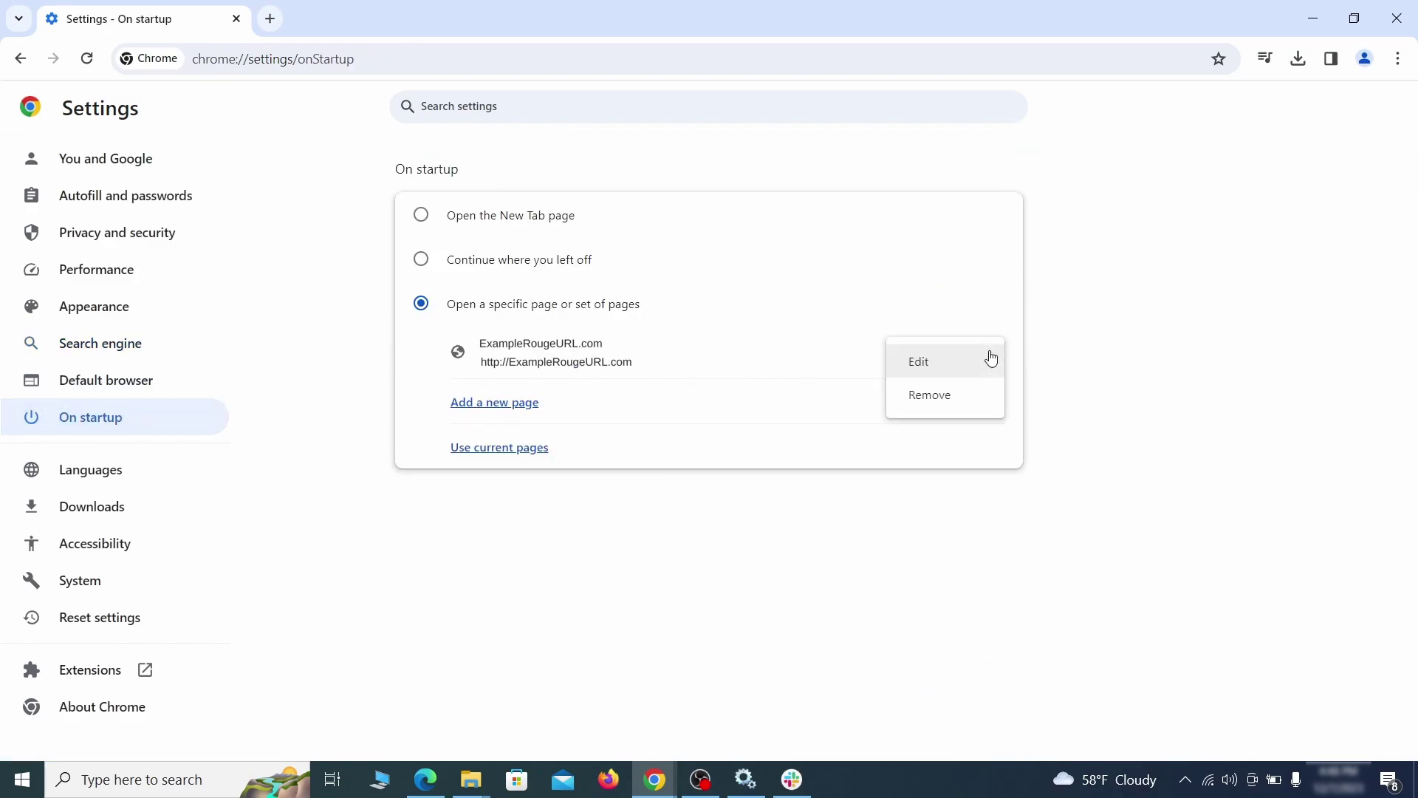
pyautogui.click(947, 398)
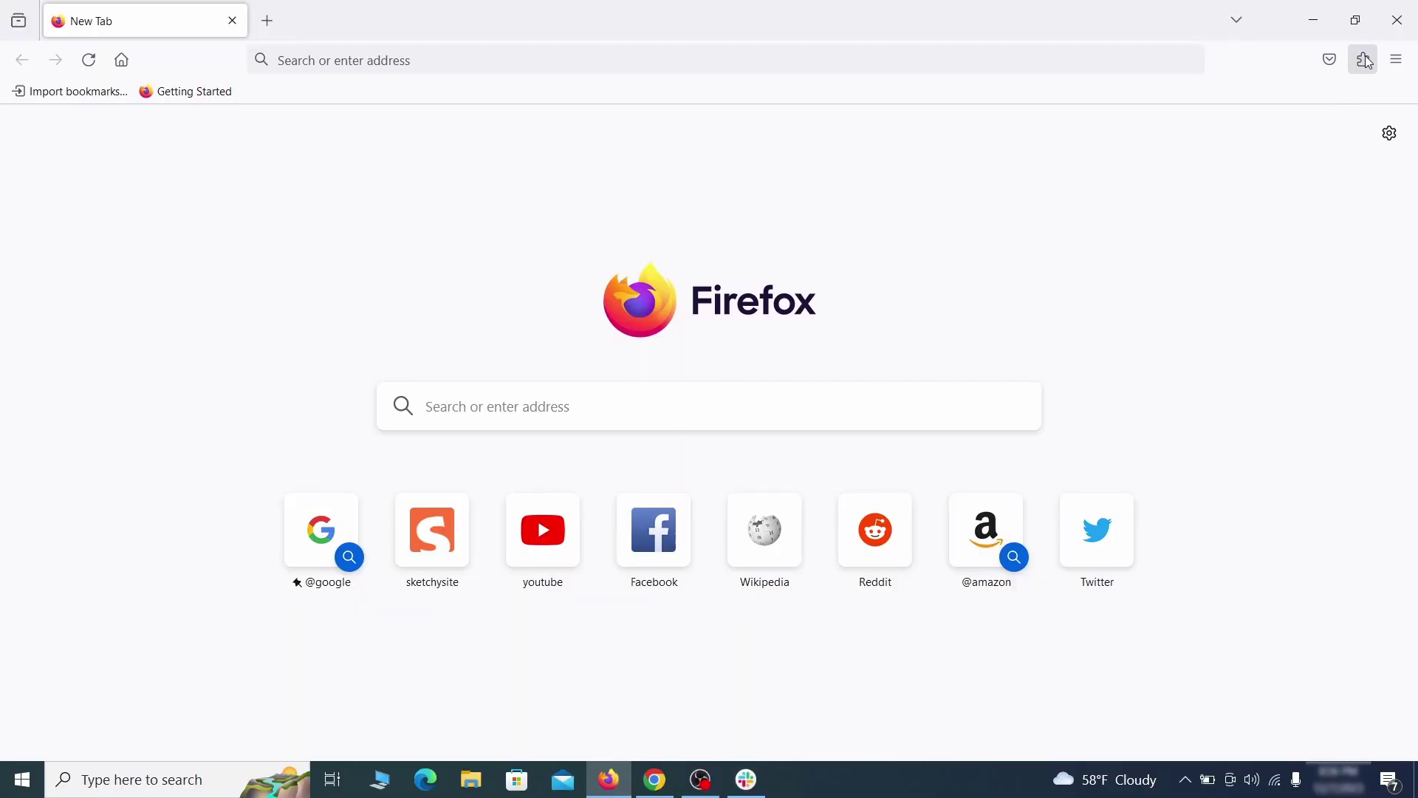
# Disable and remove the Contenu+ extension in Firefox's extension manager
pyautogui.click(1365, 59)
pyautogui.click(1193, 242)
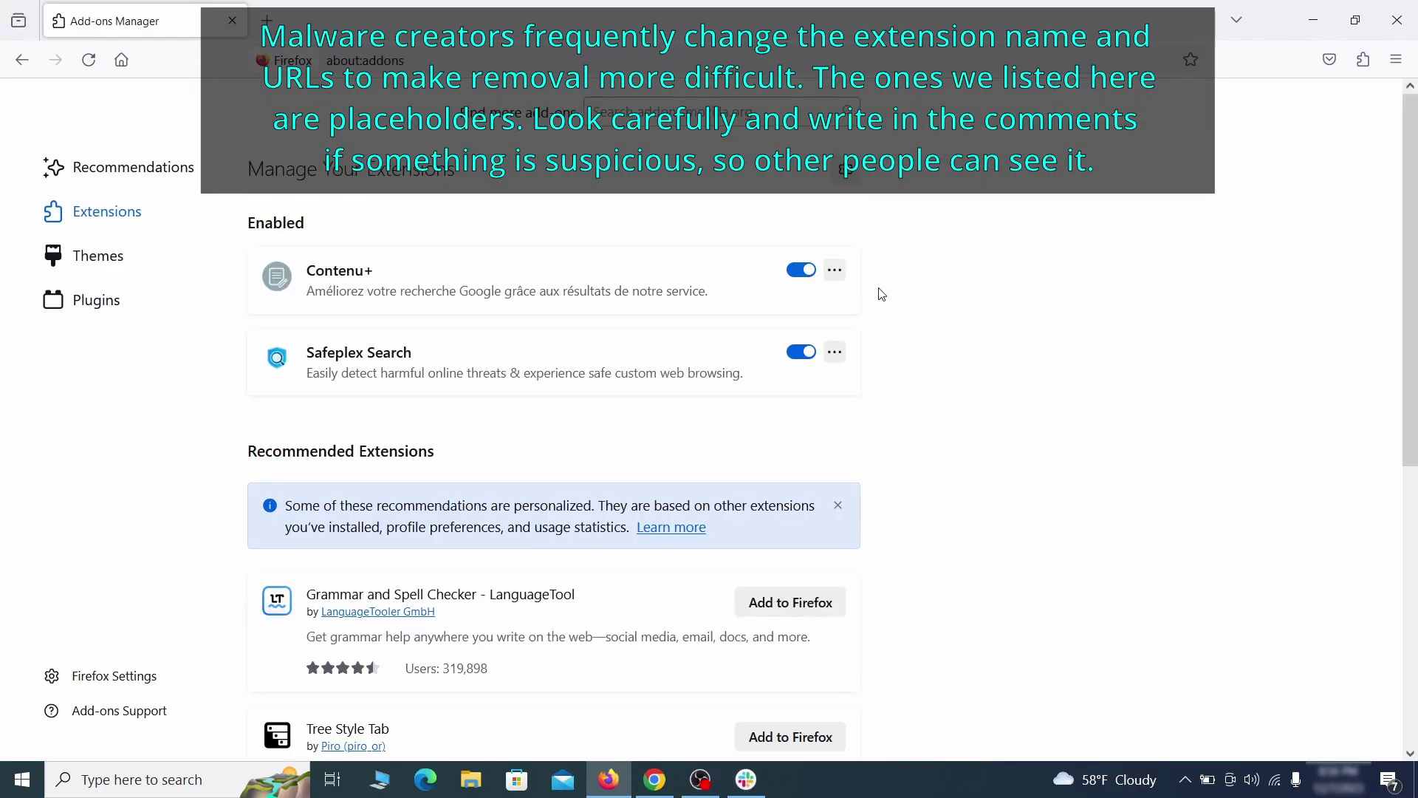
pyautogui.click(801, 270)
pyautogui.click(834, 270)
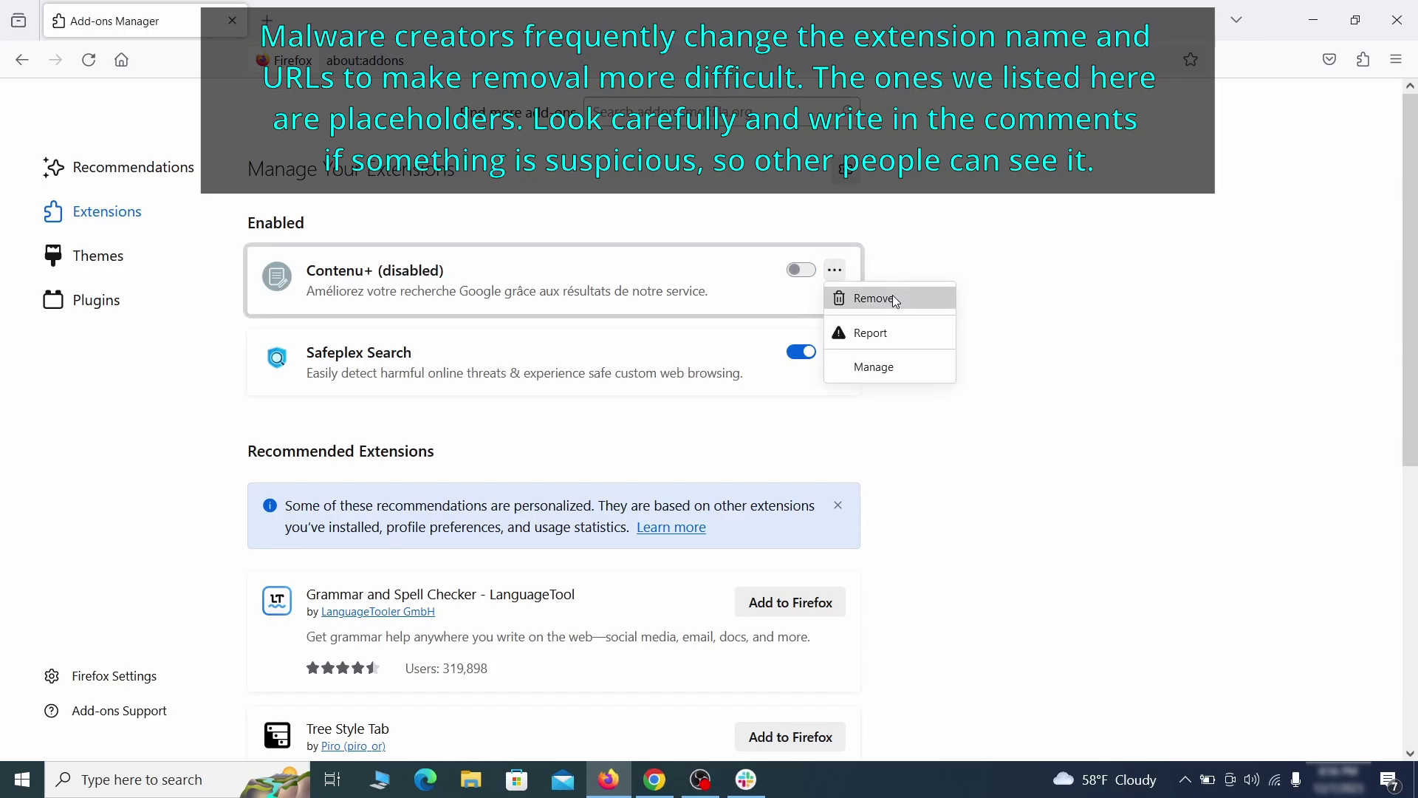
pyautogui.click(892, 296)
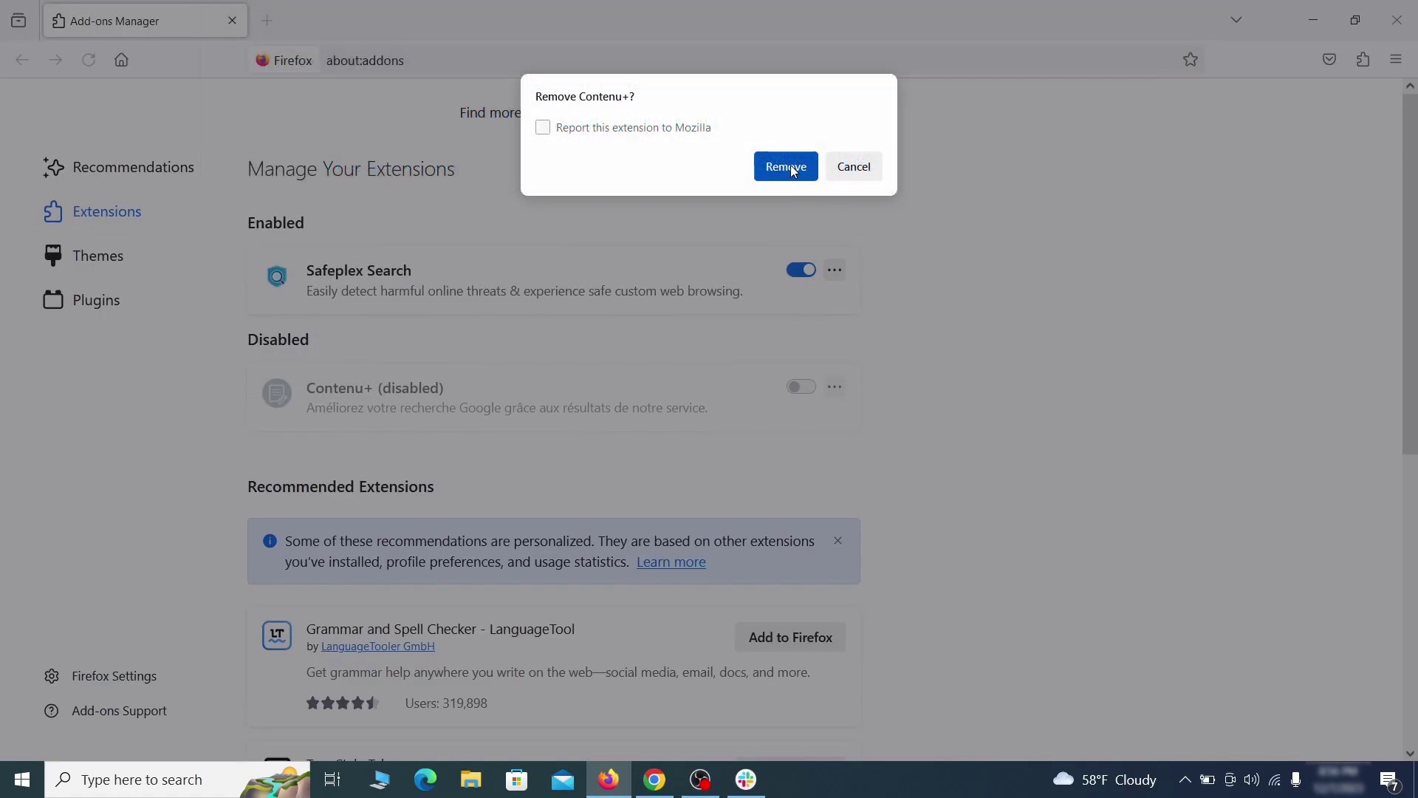
pyautogui.click(786, 166)
pyautogui.click(1397, 60)
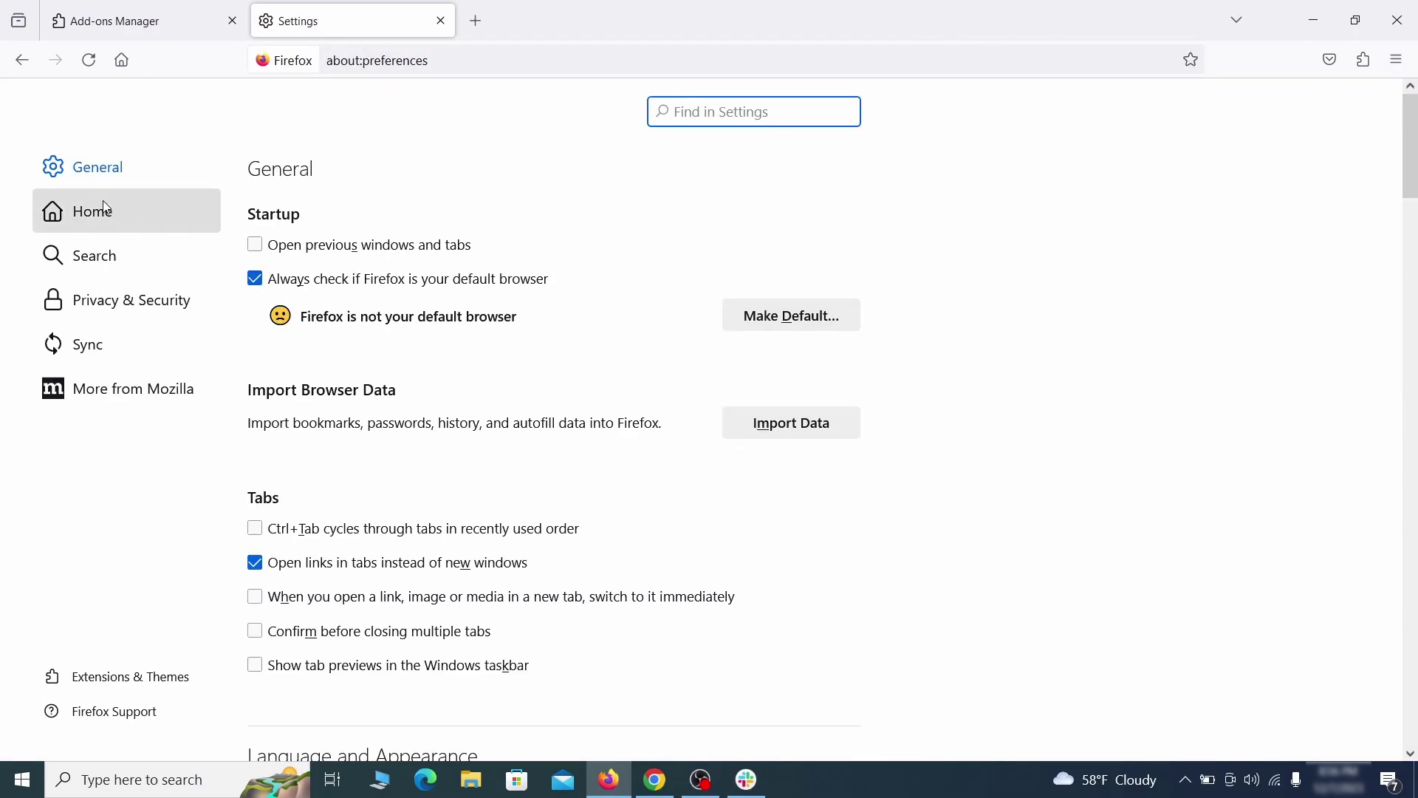
# Clear the ExampleRougeURL.com address from Firefox's homepage and new windows field
pyautogui.click(103, 212)
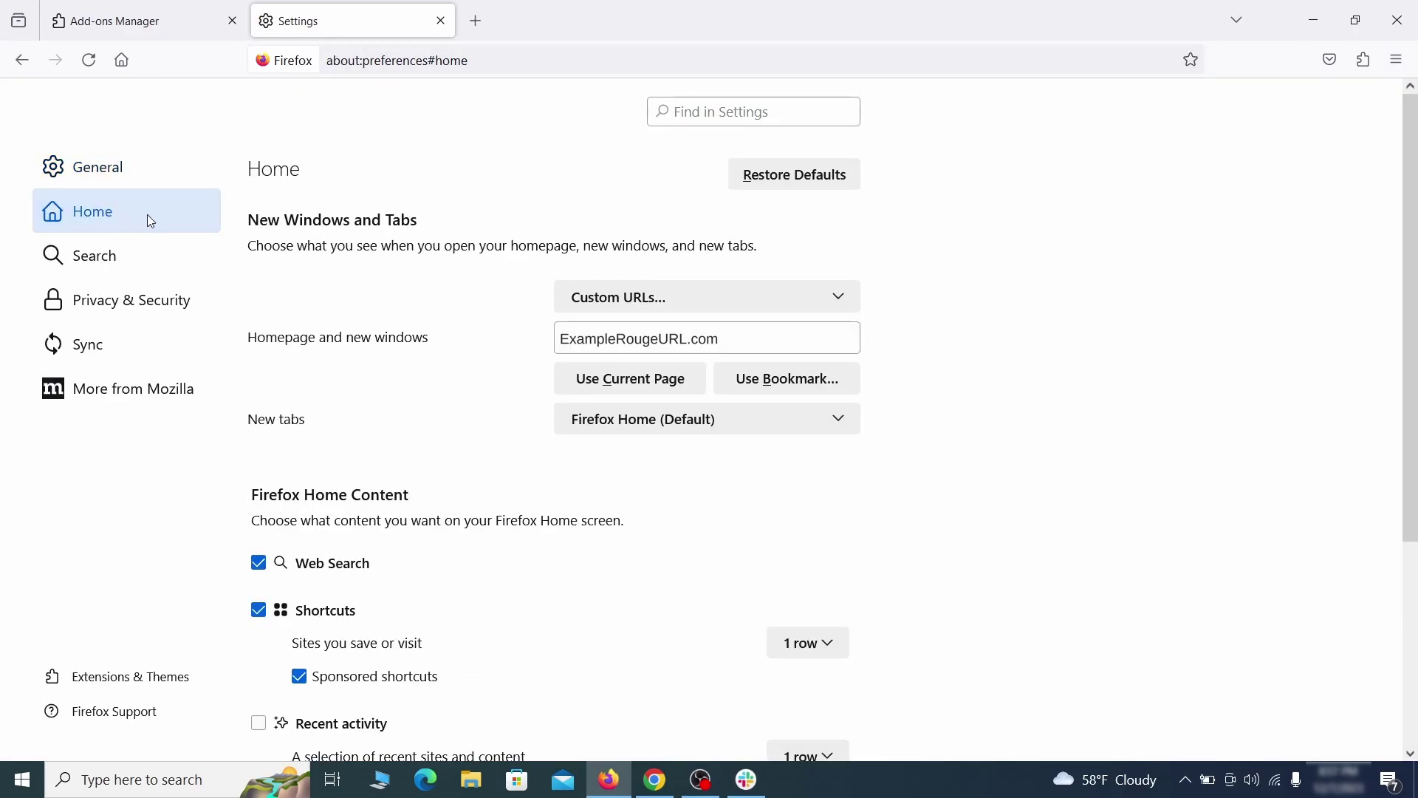
pyautogui.tripleClick(717, 340)
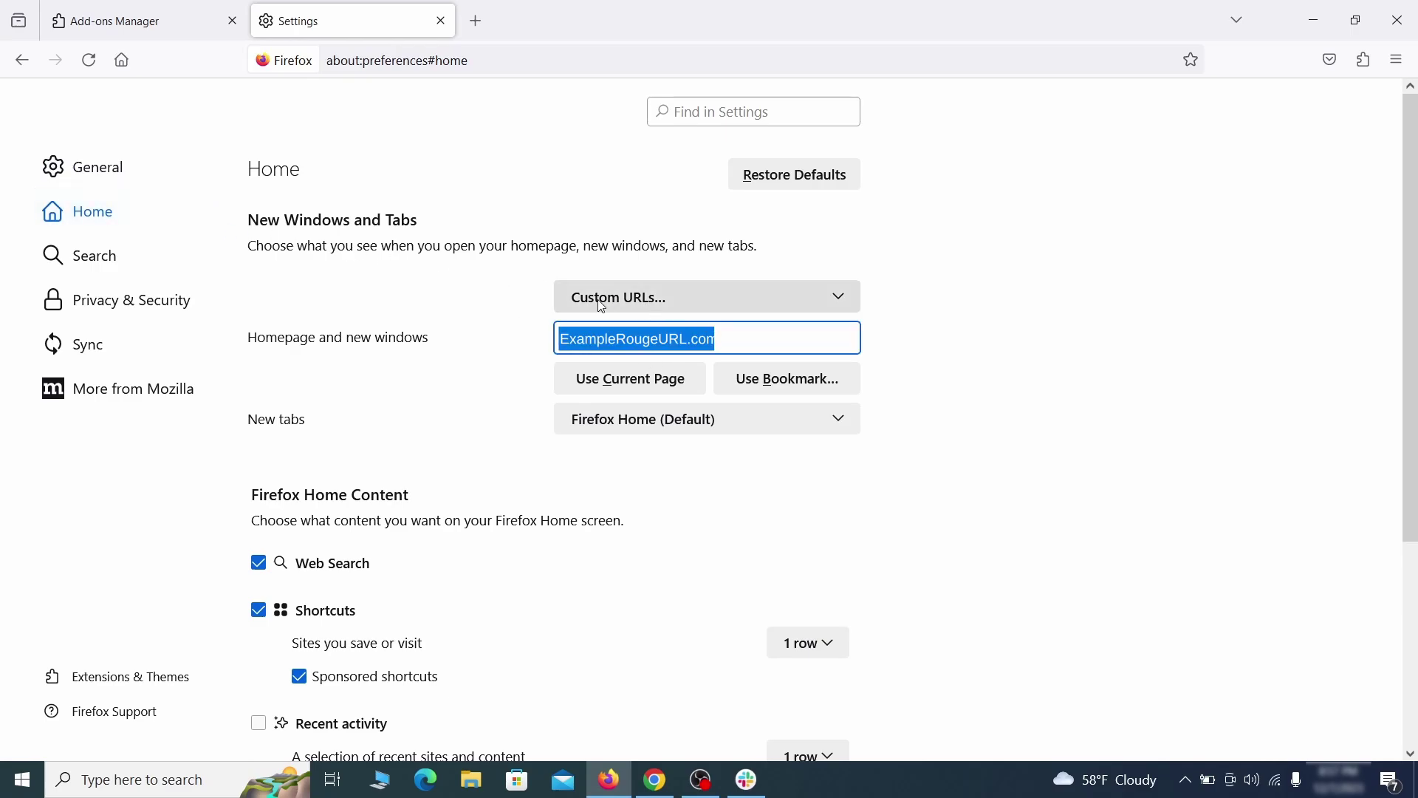
pyautogui.press('BackSpace')
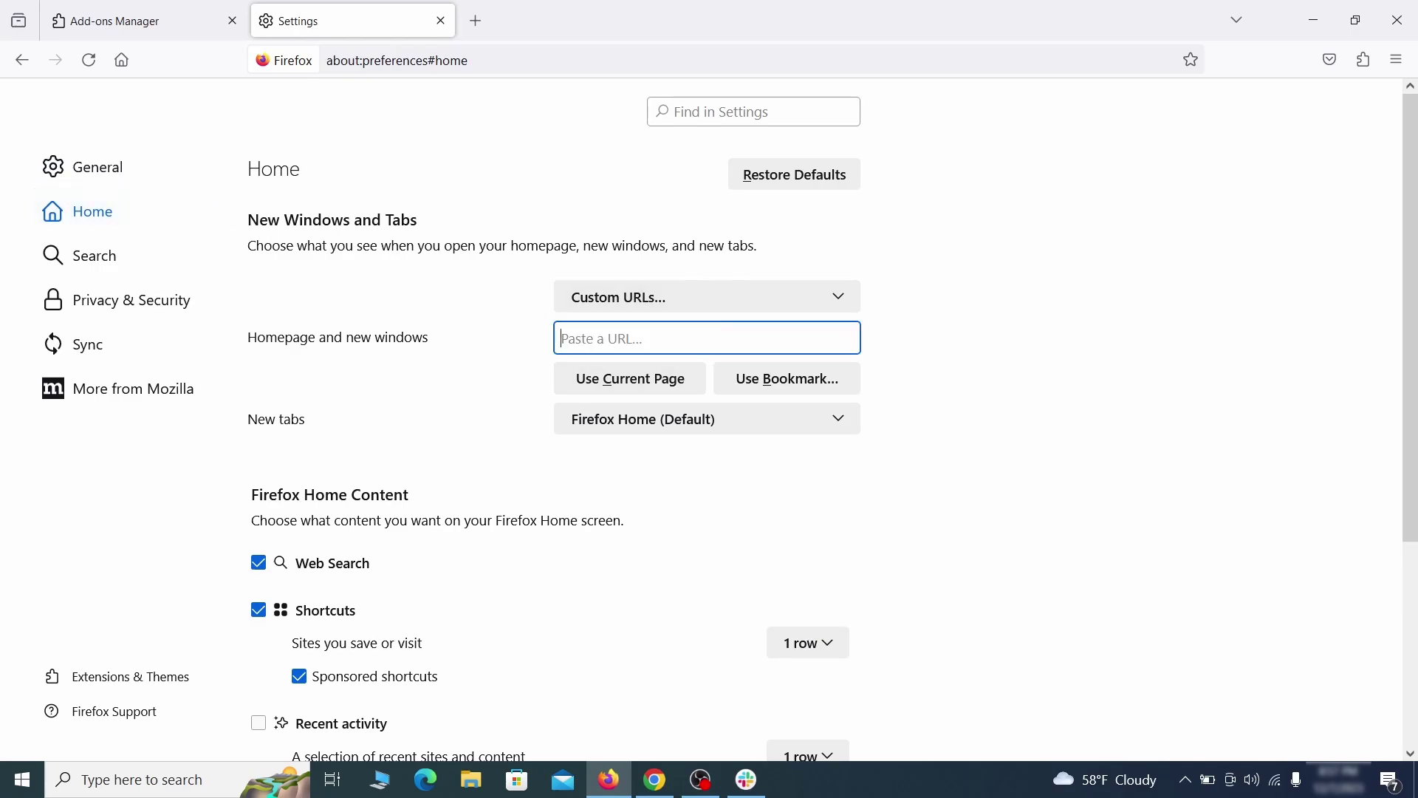
# Set Firefox's default search engine to Google
pyautogui.click(101, 256)
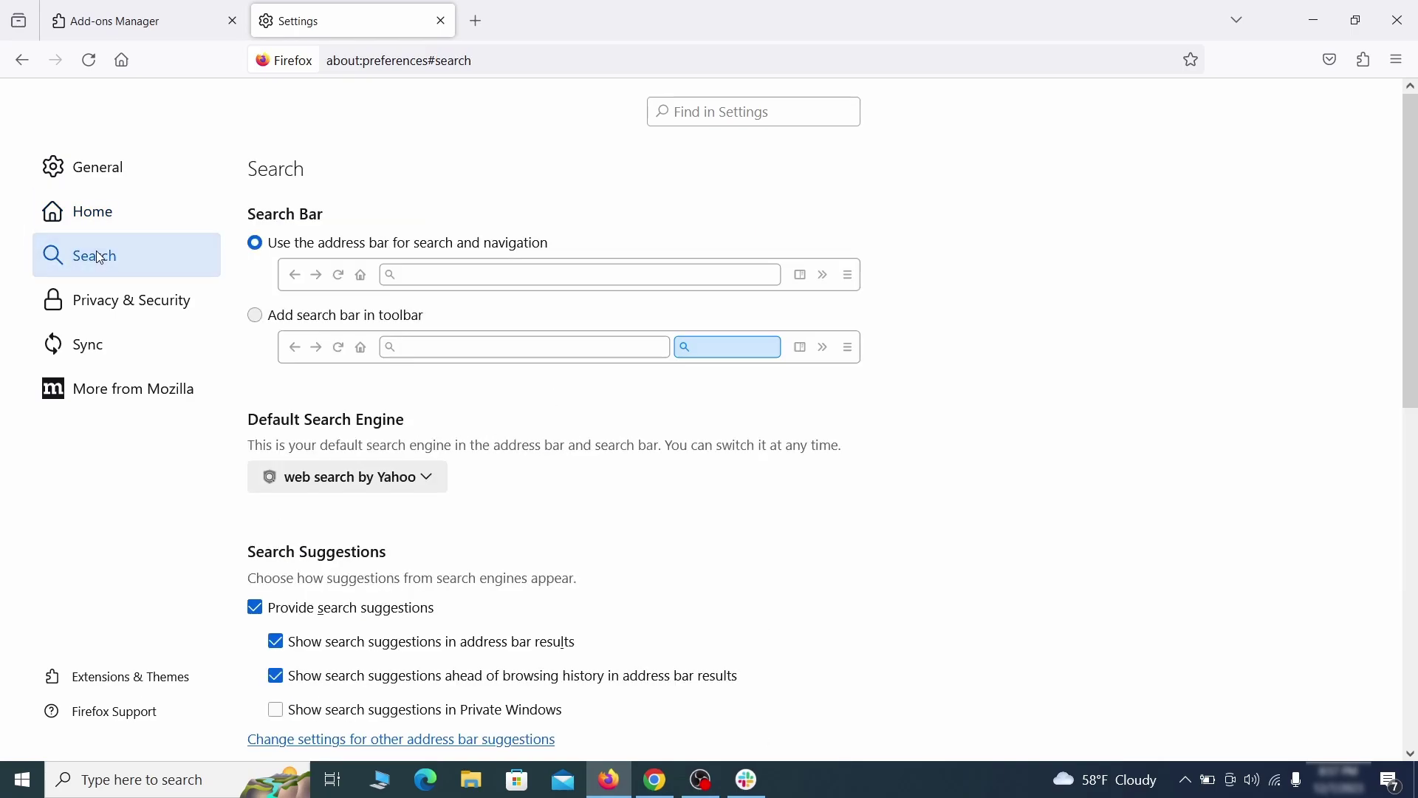
pyautogui.scroll(-3, 508, 394)
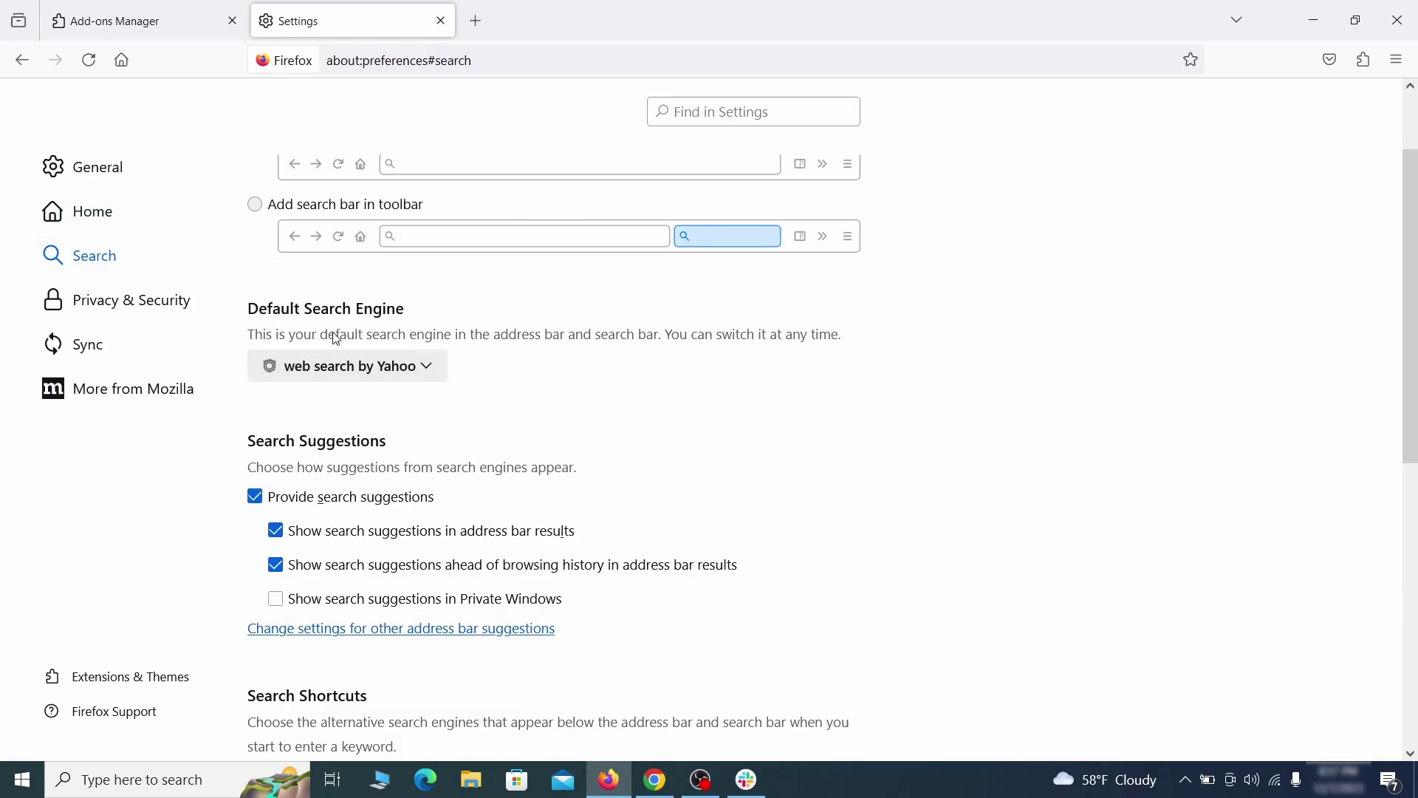
pyautogui.click(421, 374)
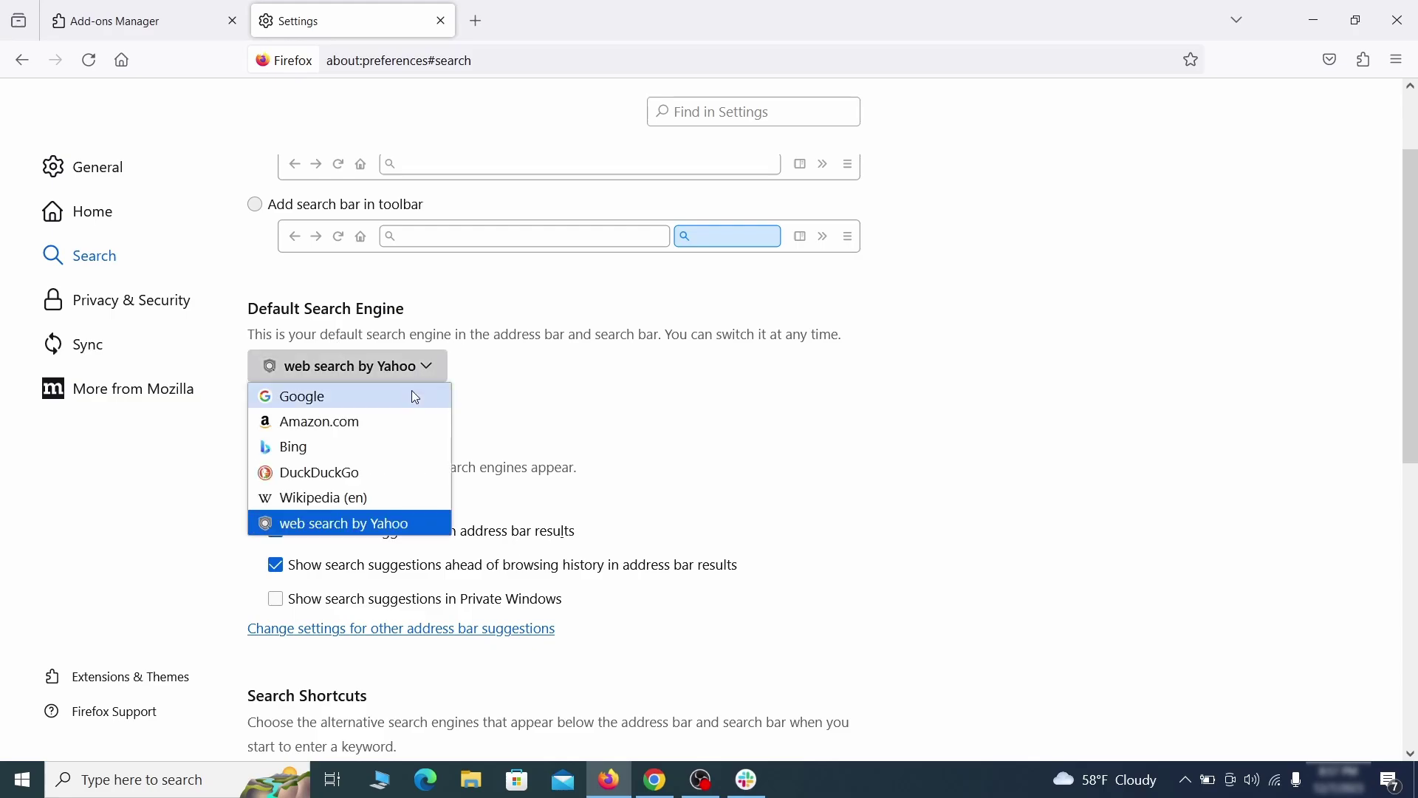
pyautogui.click(411, 393)
# Remove web search by Yahoo from Firefox's Search Shortcuts list
pyautogui.scroll(-5, 672, 419)
pyautogui.scroll(-2, 760, 383)
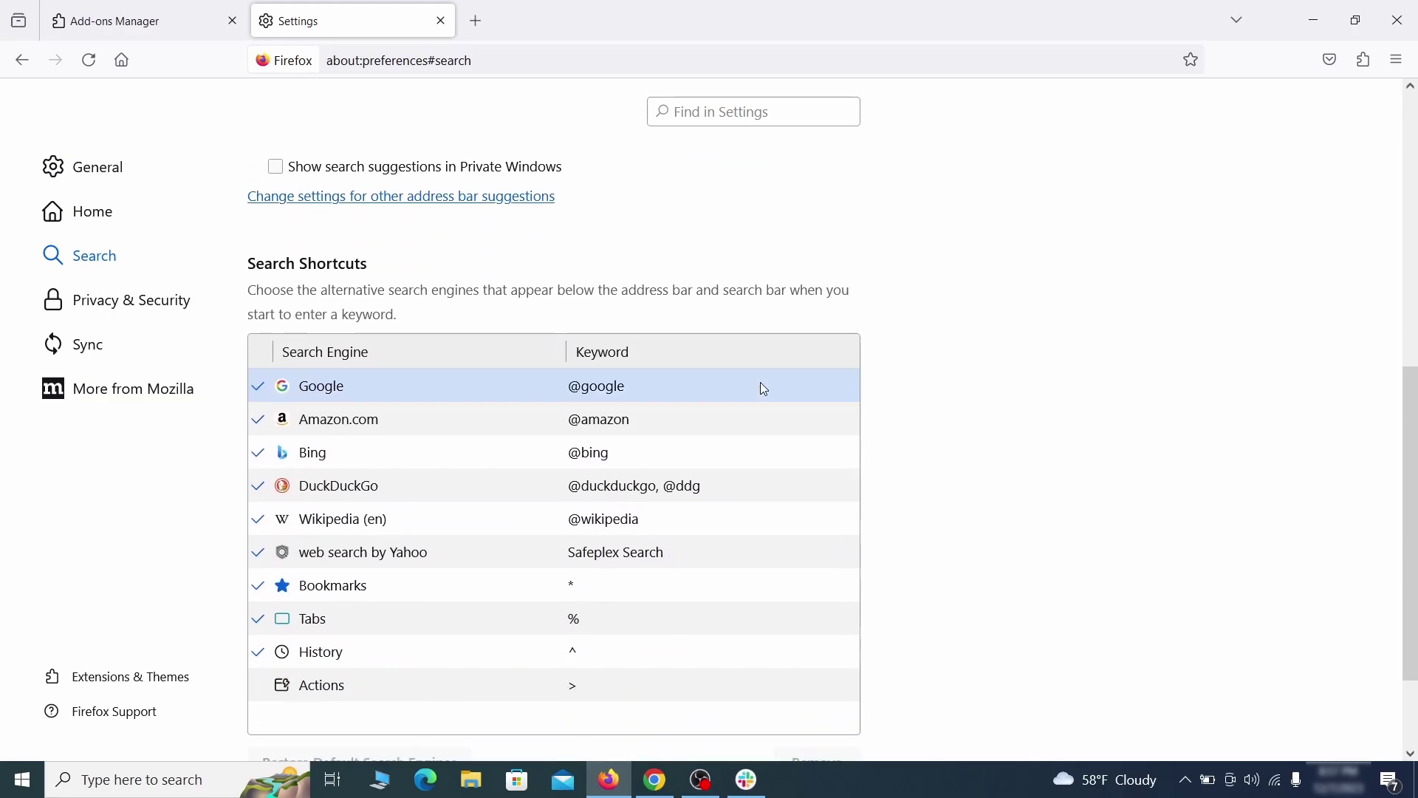
pyautogui.scroll(-2, 775, 373)
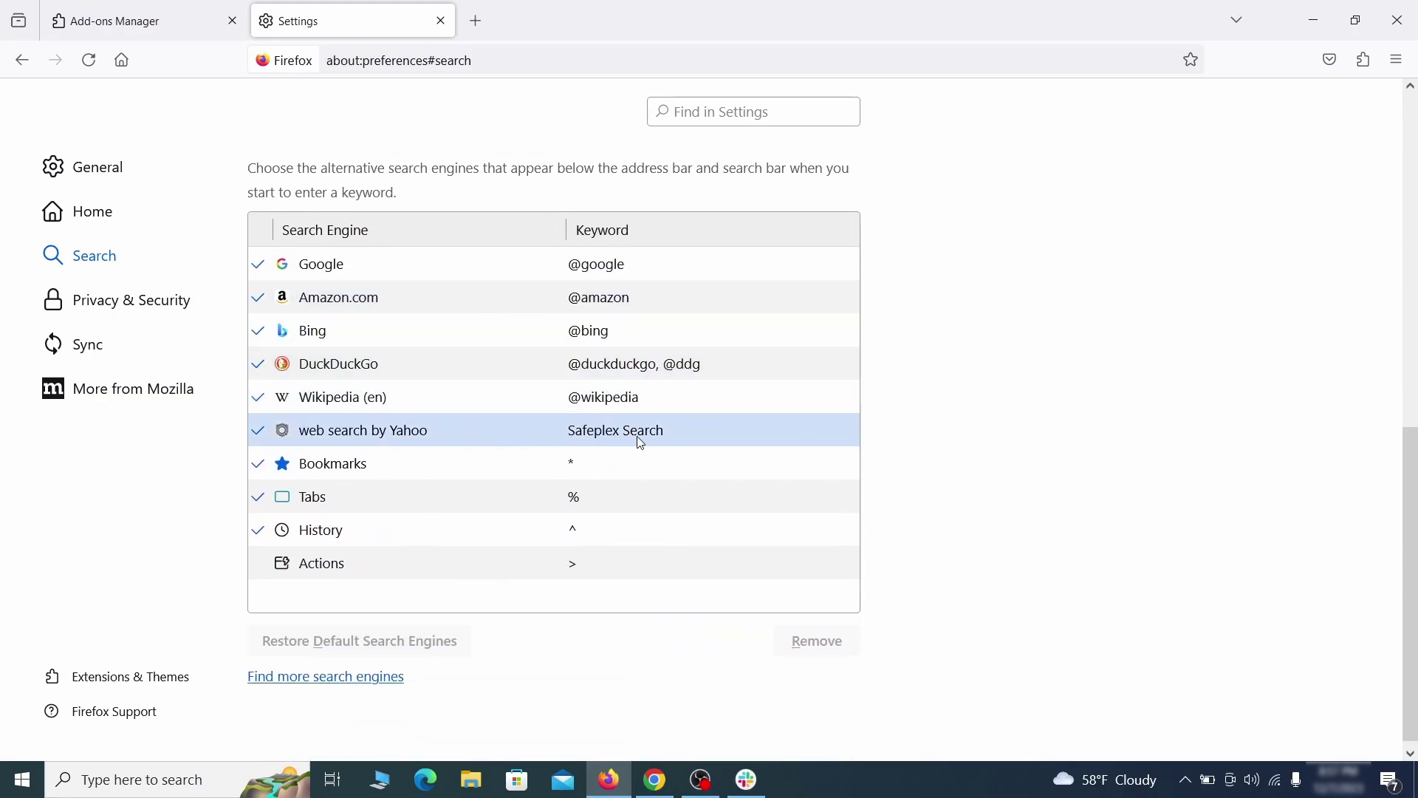
pyautogui.click(706, 441)
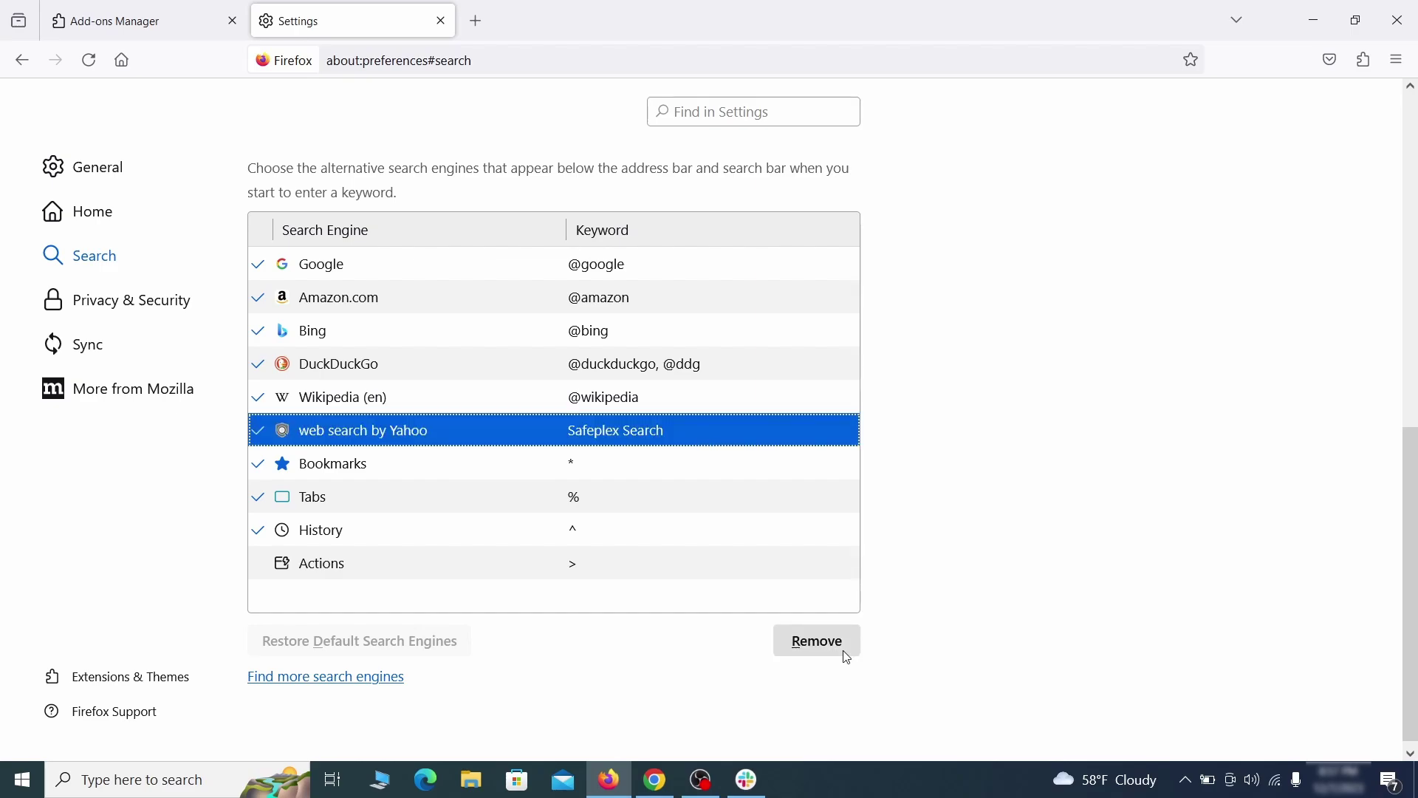
pyautogui.click(849, 658)
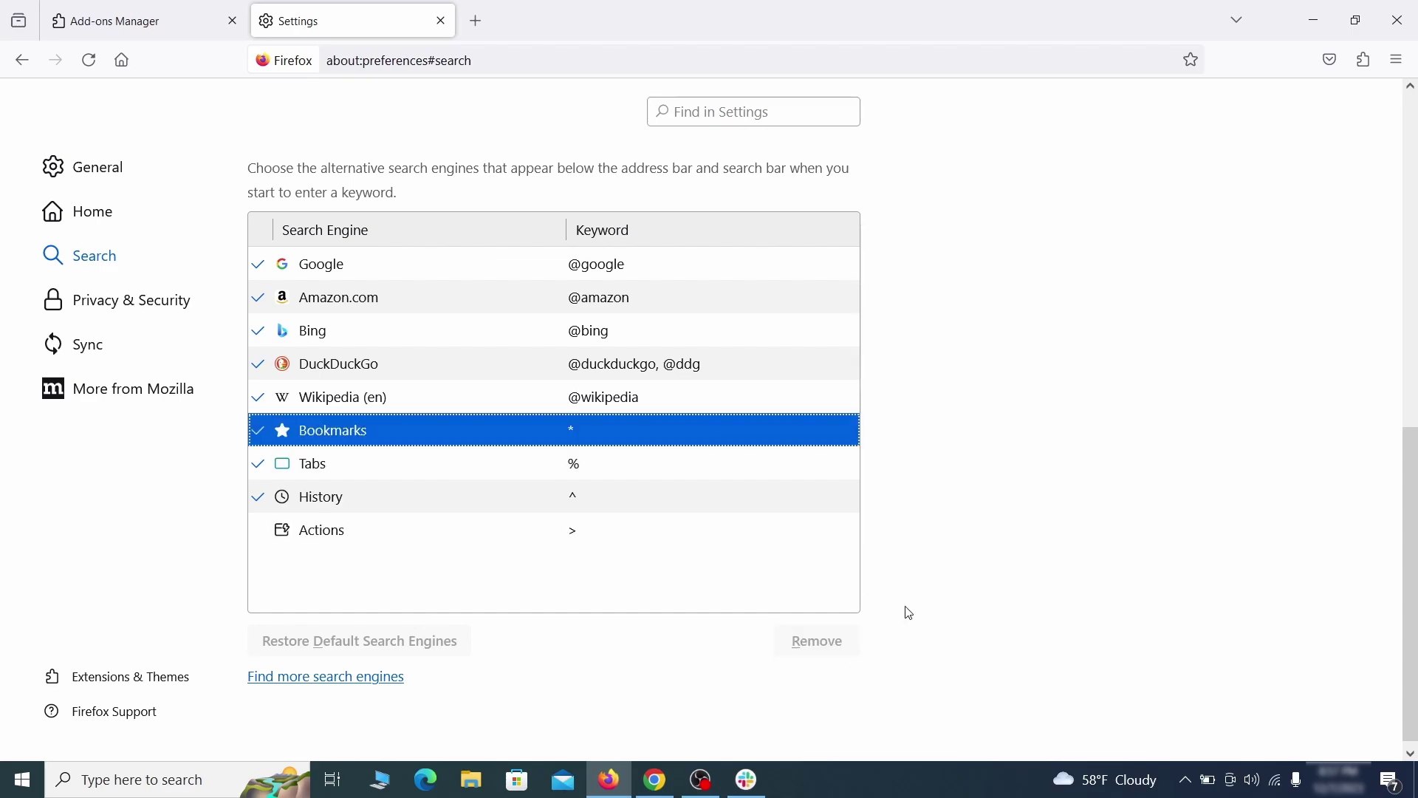
pyautogui.scroll(3, 672, 462)
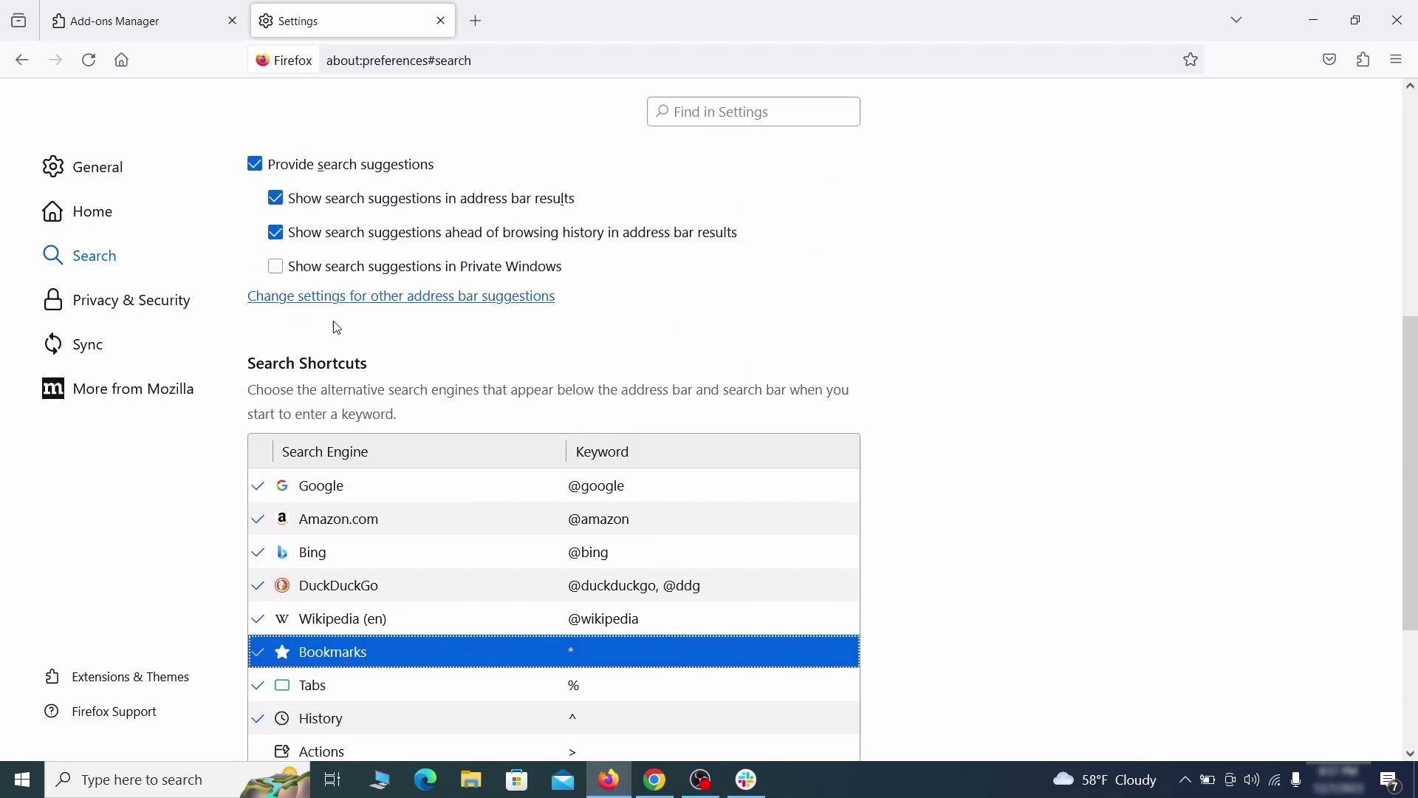
# Clear all of Firefox's stored cookies and cached web content
pyautogui.click(137, 295)
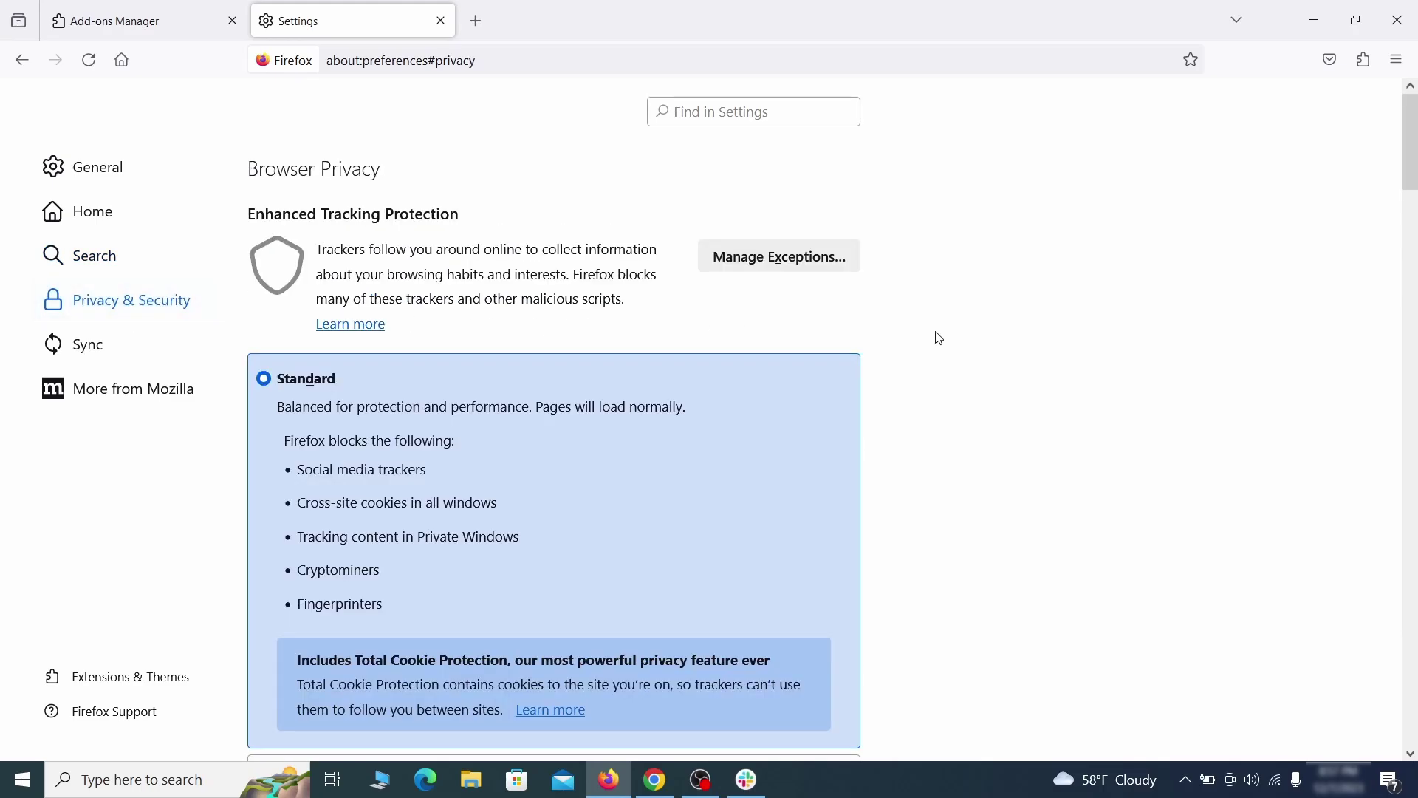
pyautogui.scroll(-5, 943, 339)
pyautogui.click(802, 470)
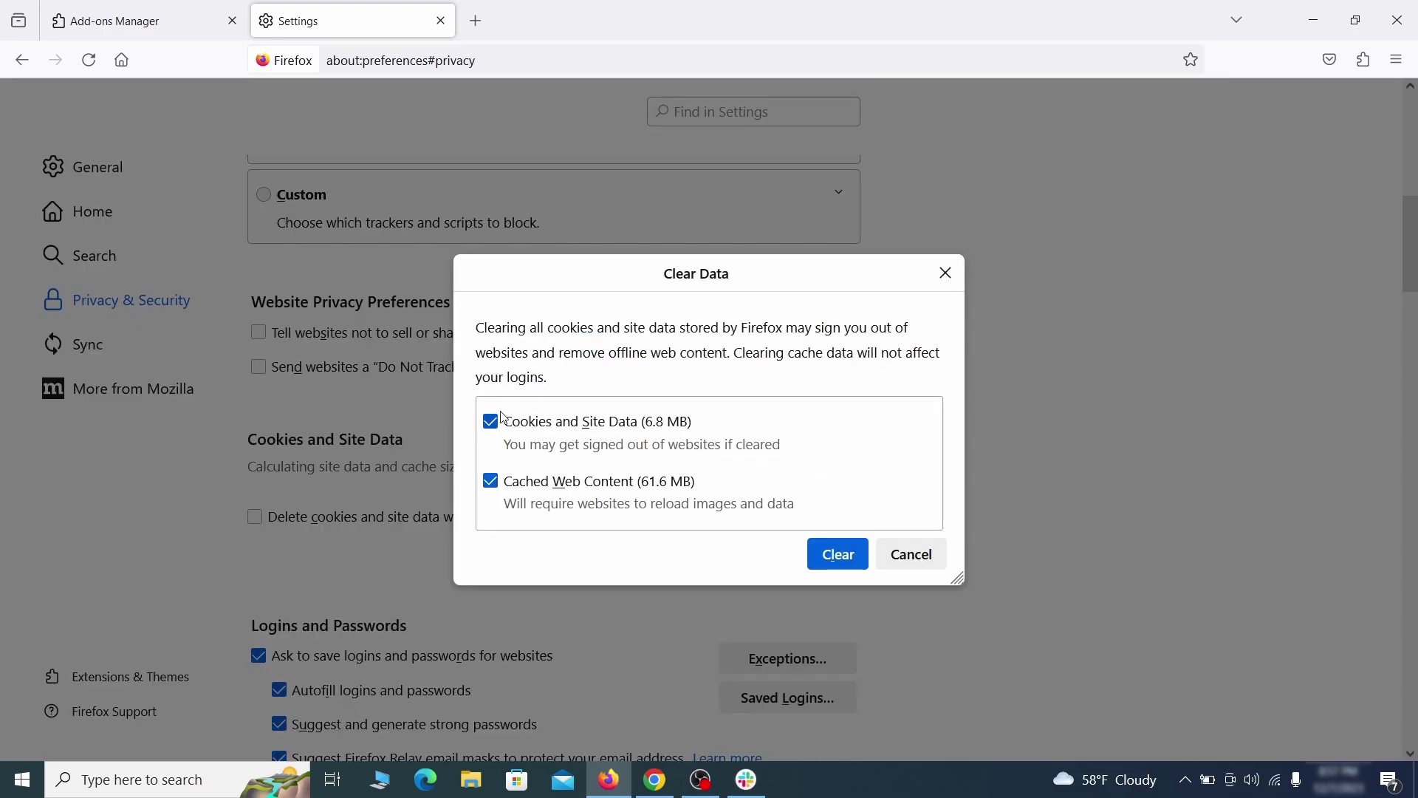
pyautogui.click(859, 559)
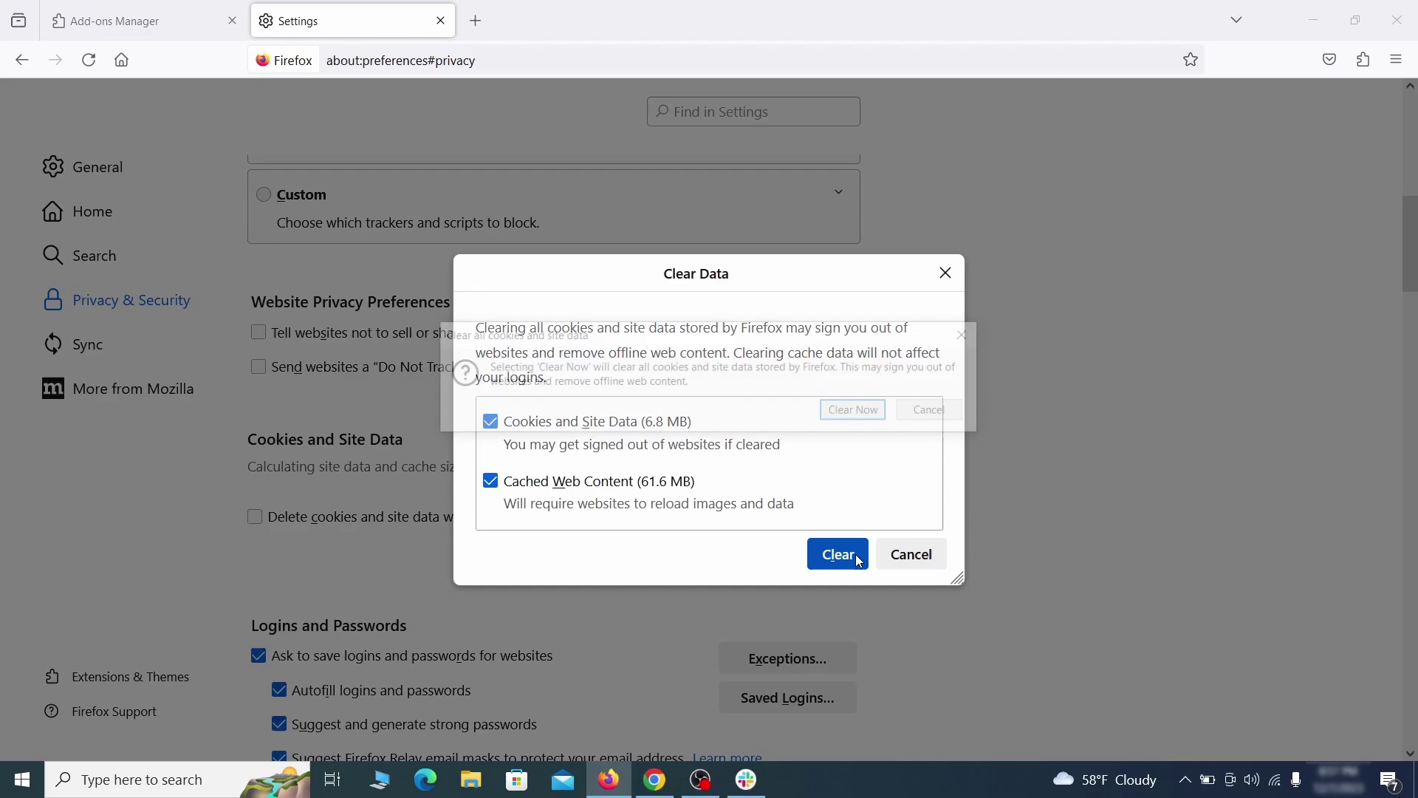
pyautogui.click(865, 418)
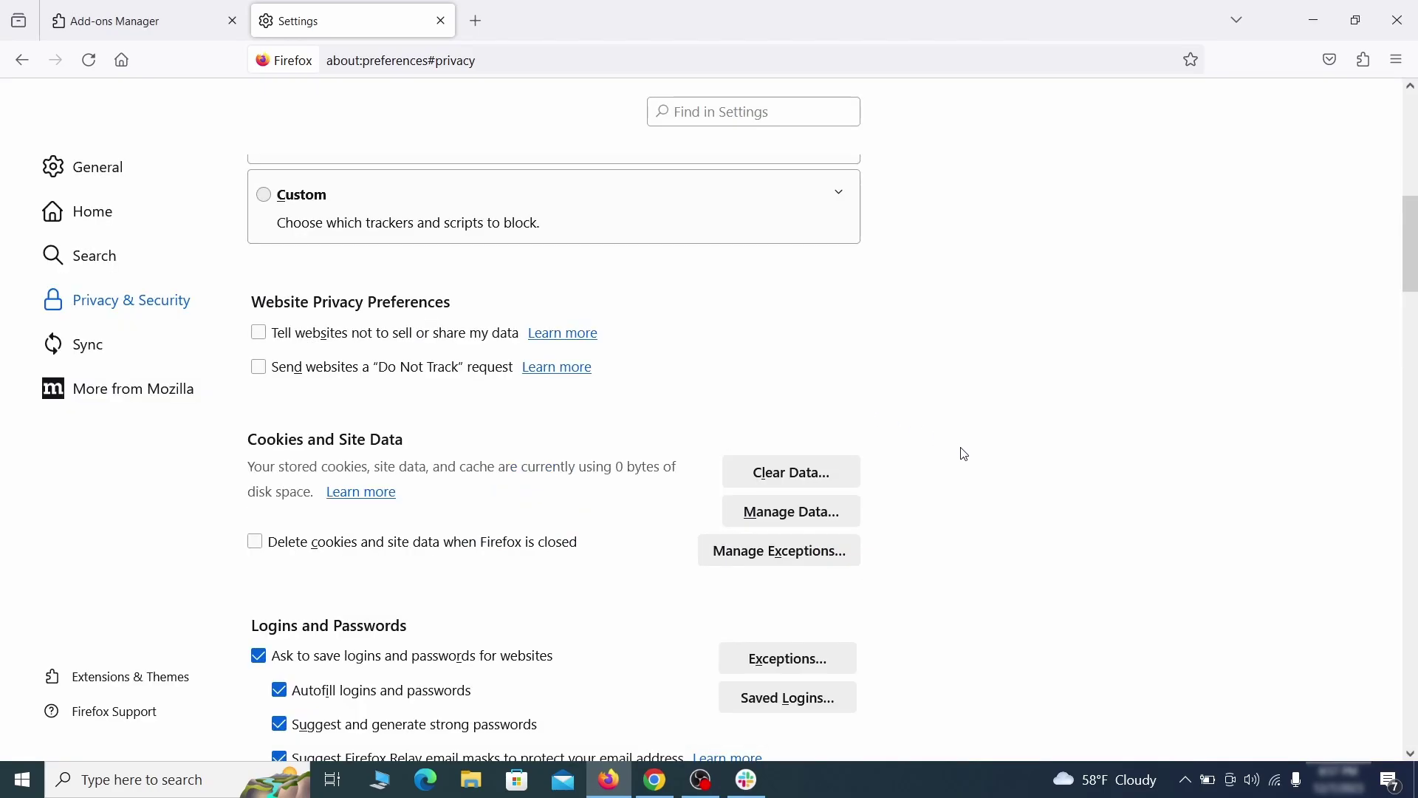
# Check which websites Firefox lets send notifications
pyautogui.scroll(-4, 965, 454)
pyautogui.scroll(-4, 965, 455)
pyautogui.scroll(-3, 965, 454)
pyautogui.scroll(-1, 965, 454)
pyautogui.scroll(-2, 964, 454)
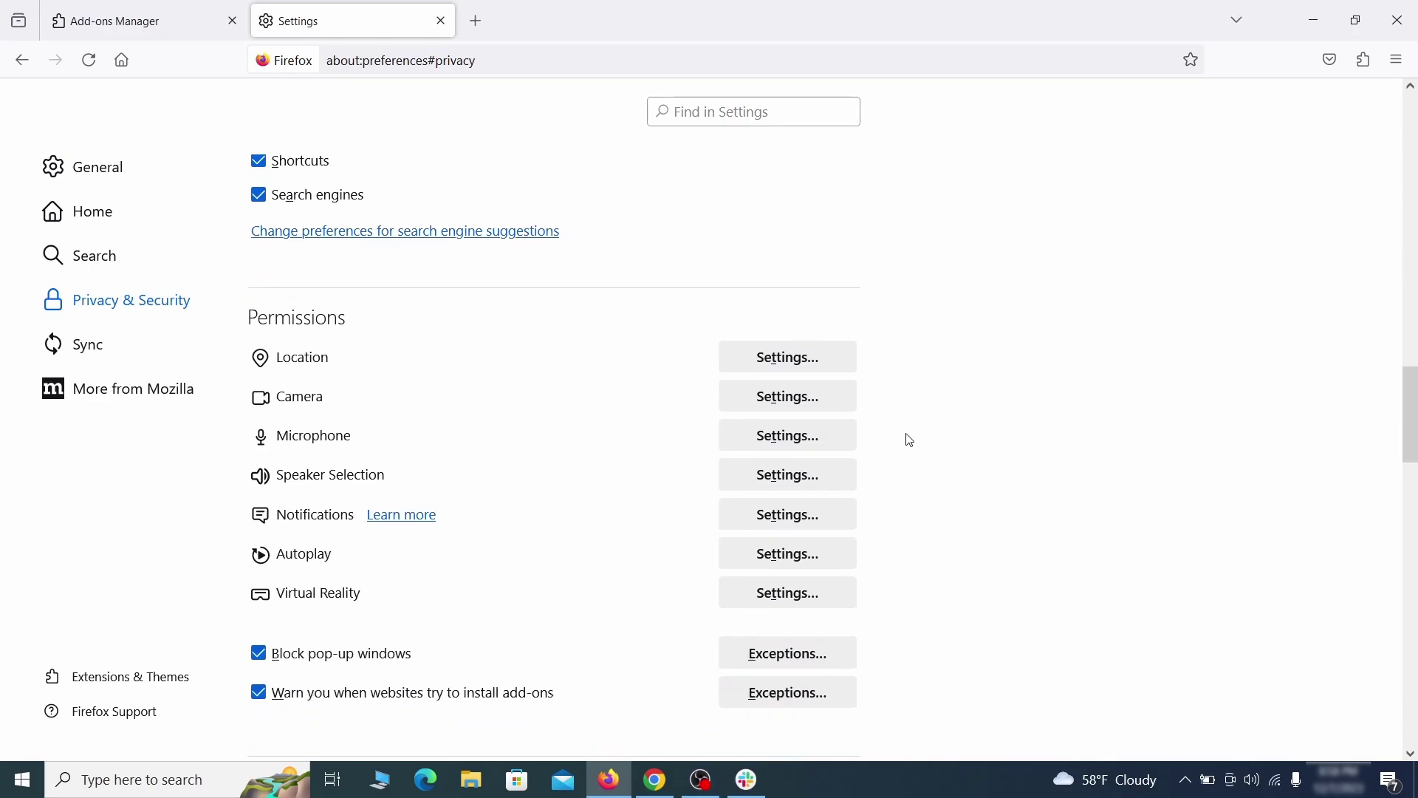
pyautogui.click(818, 520)
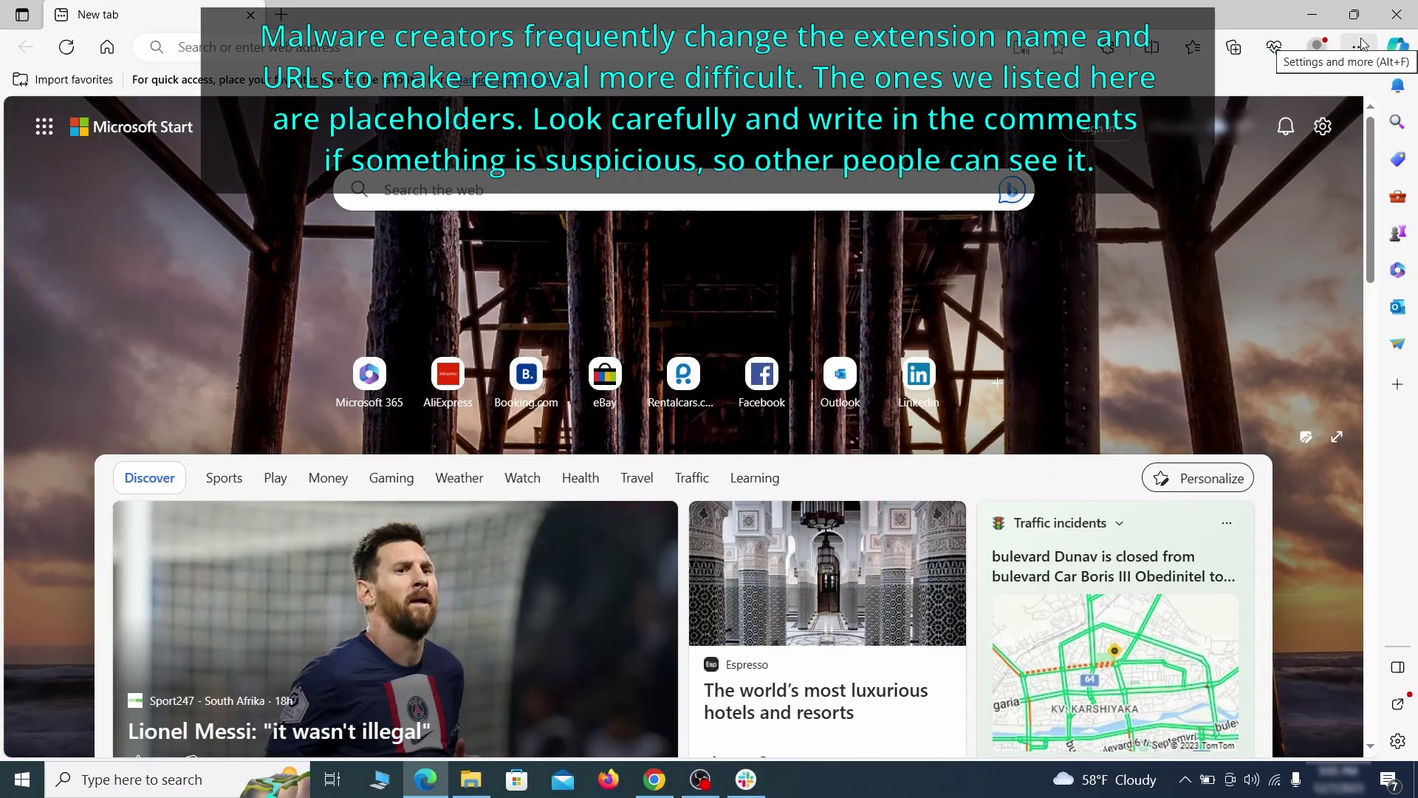
# Switch off Edge's Quidco Cashback Reminder extension and start removing it
pyautogui.click(1358, 49)
pyautogui.click(1219, 323)
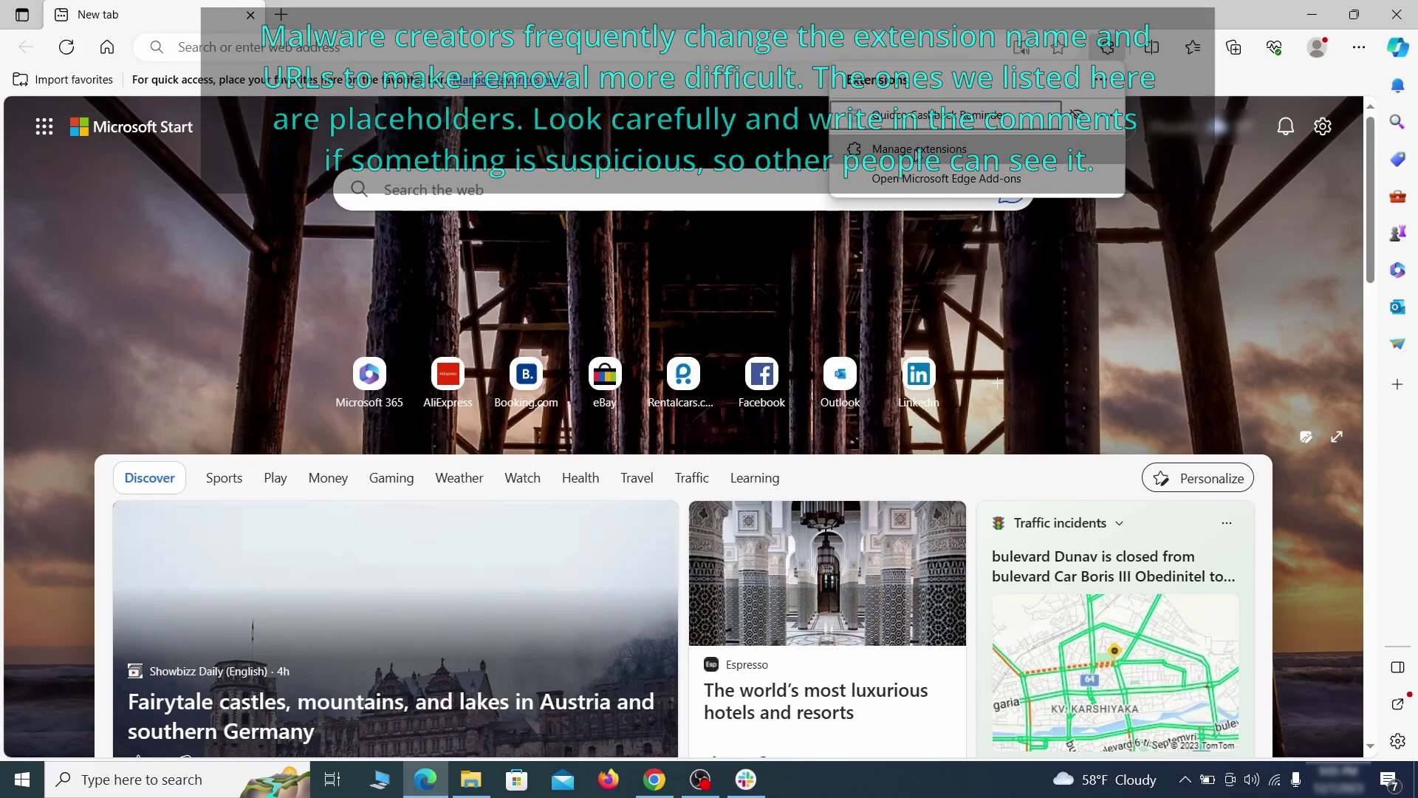
pyautogui.click(917, 151)
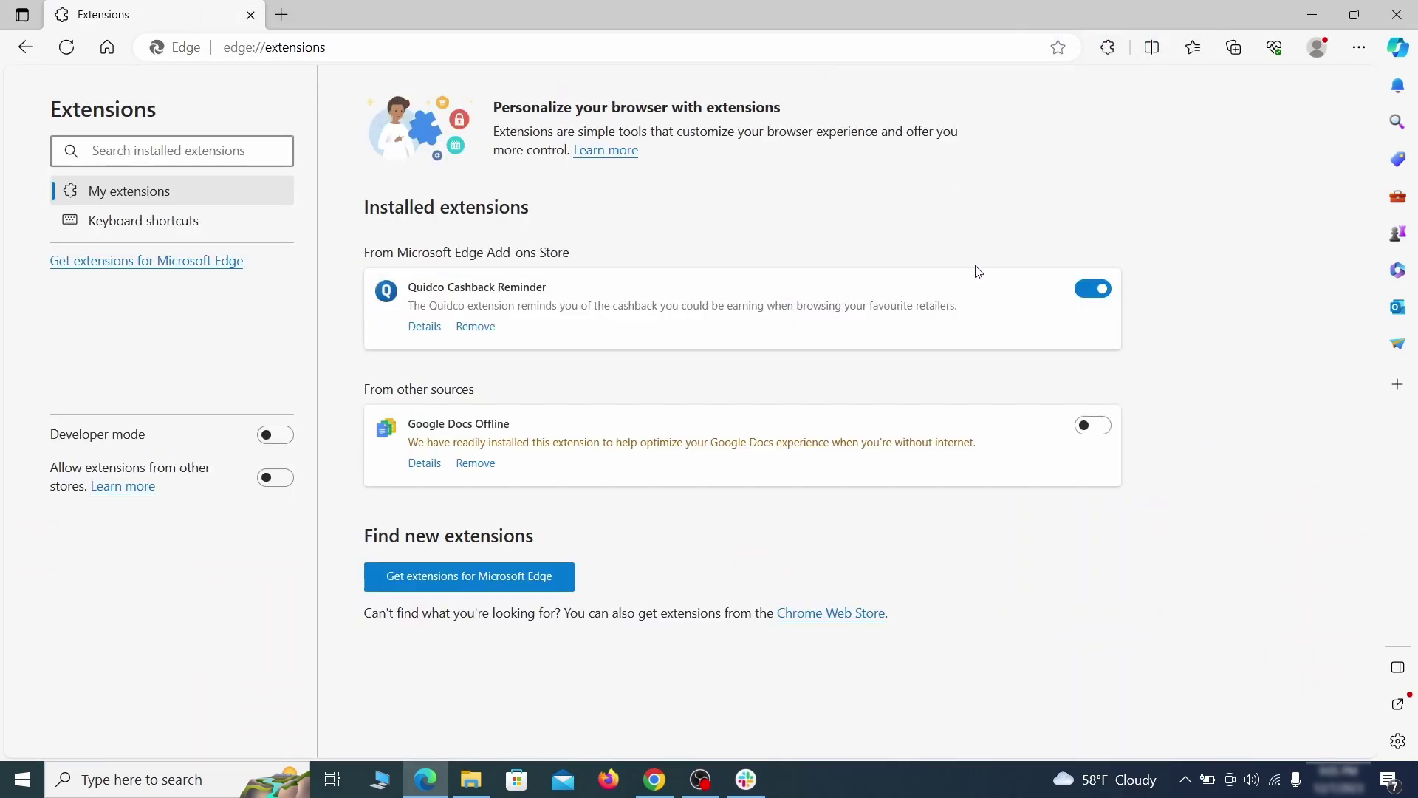
pyautogui.click(1094, 293)
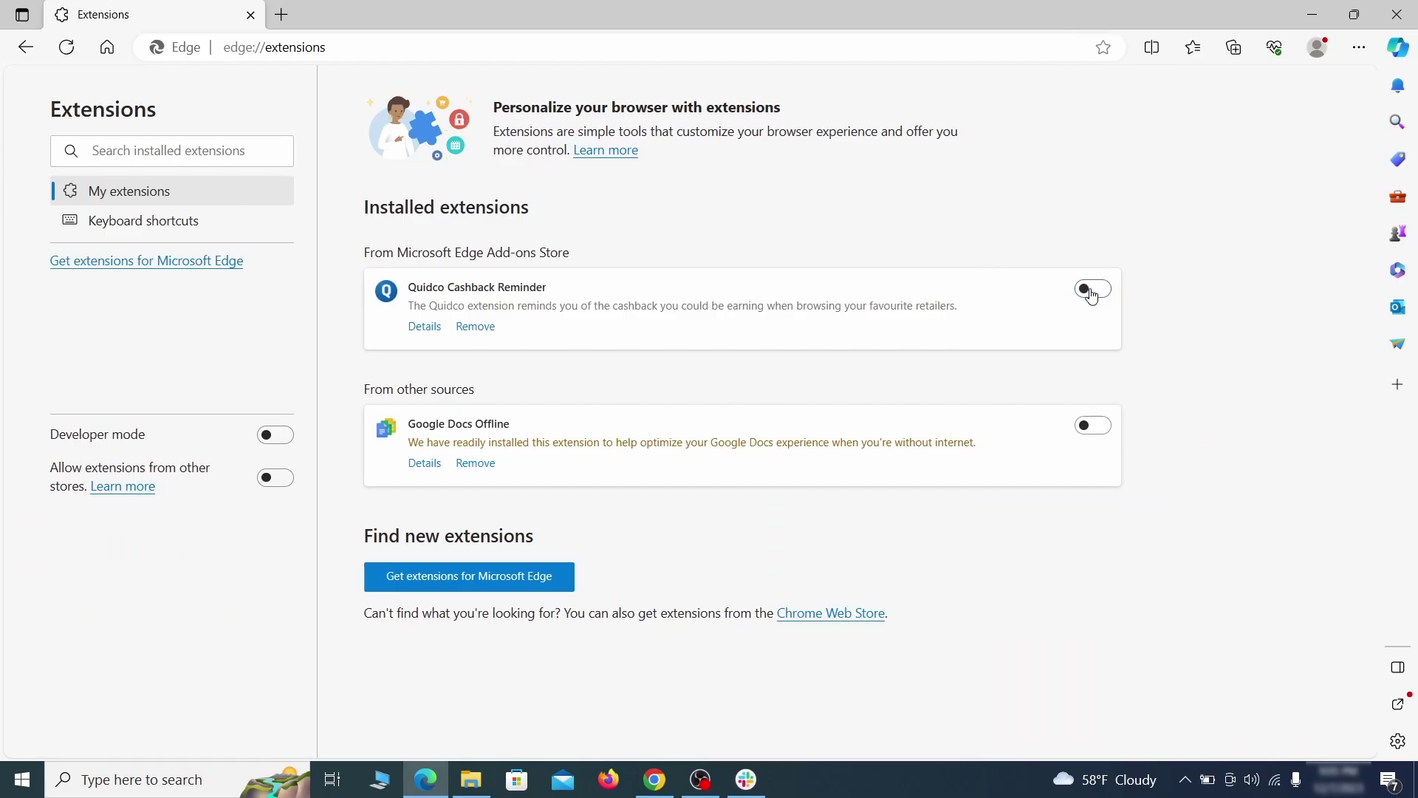
pyautogui.click(475, 329)
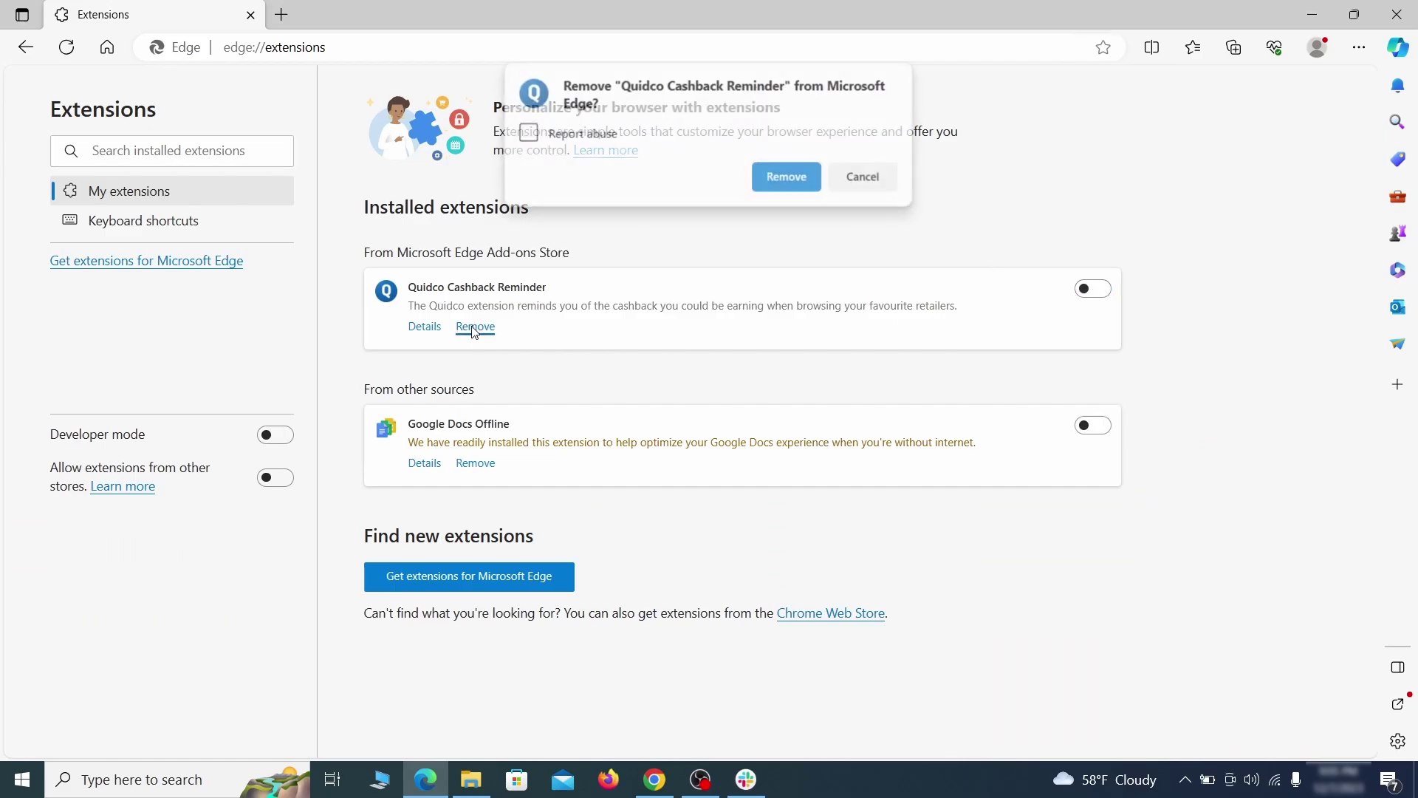
# Confirm removal of Quidco Cashback Reminder from Edge
pyautogui.click(787, 177)
pyautogui.click(1360, 47)
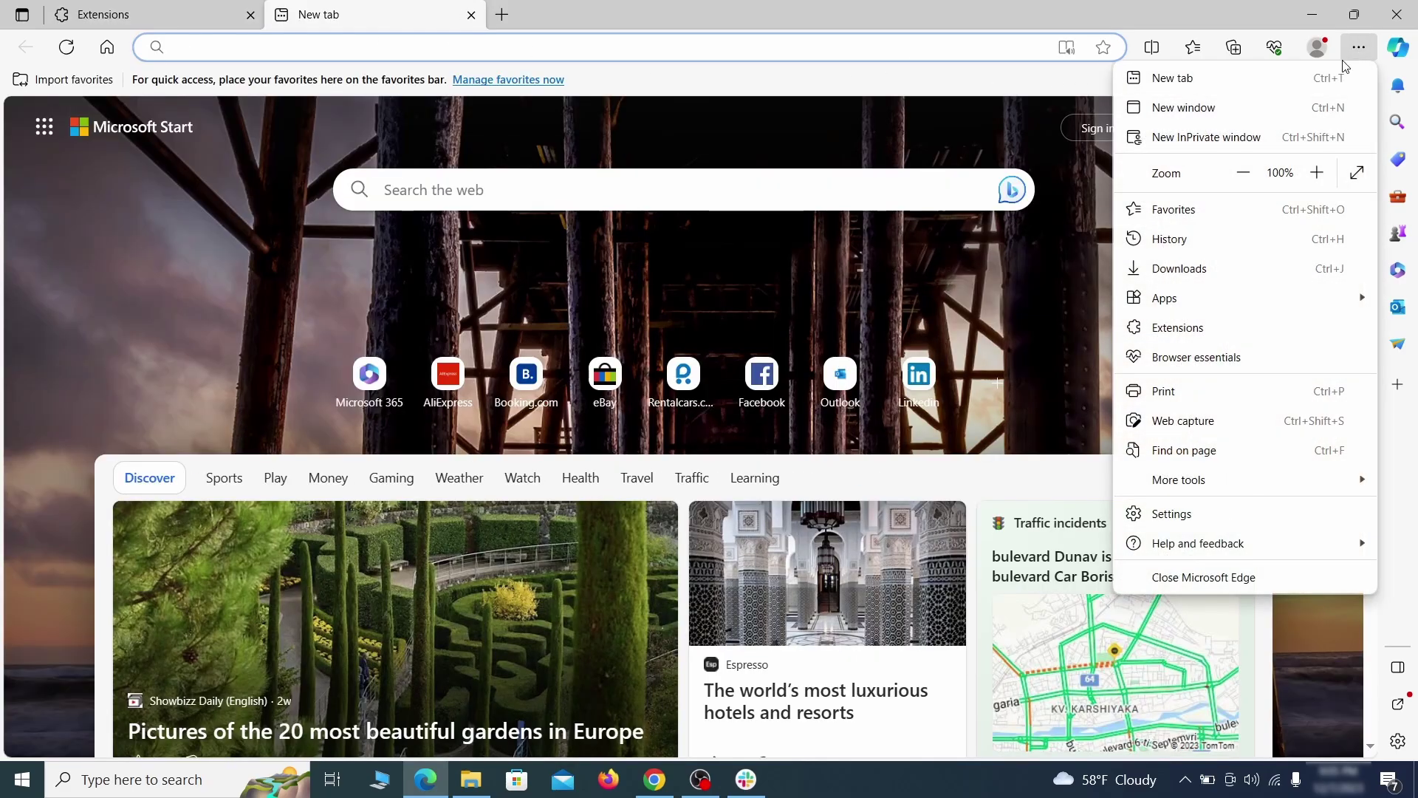
pyautogui.click(1175, 514)
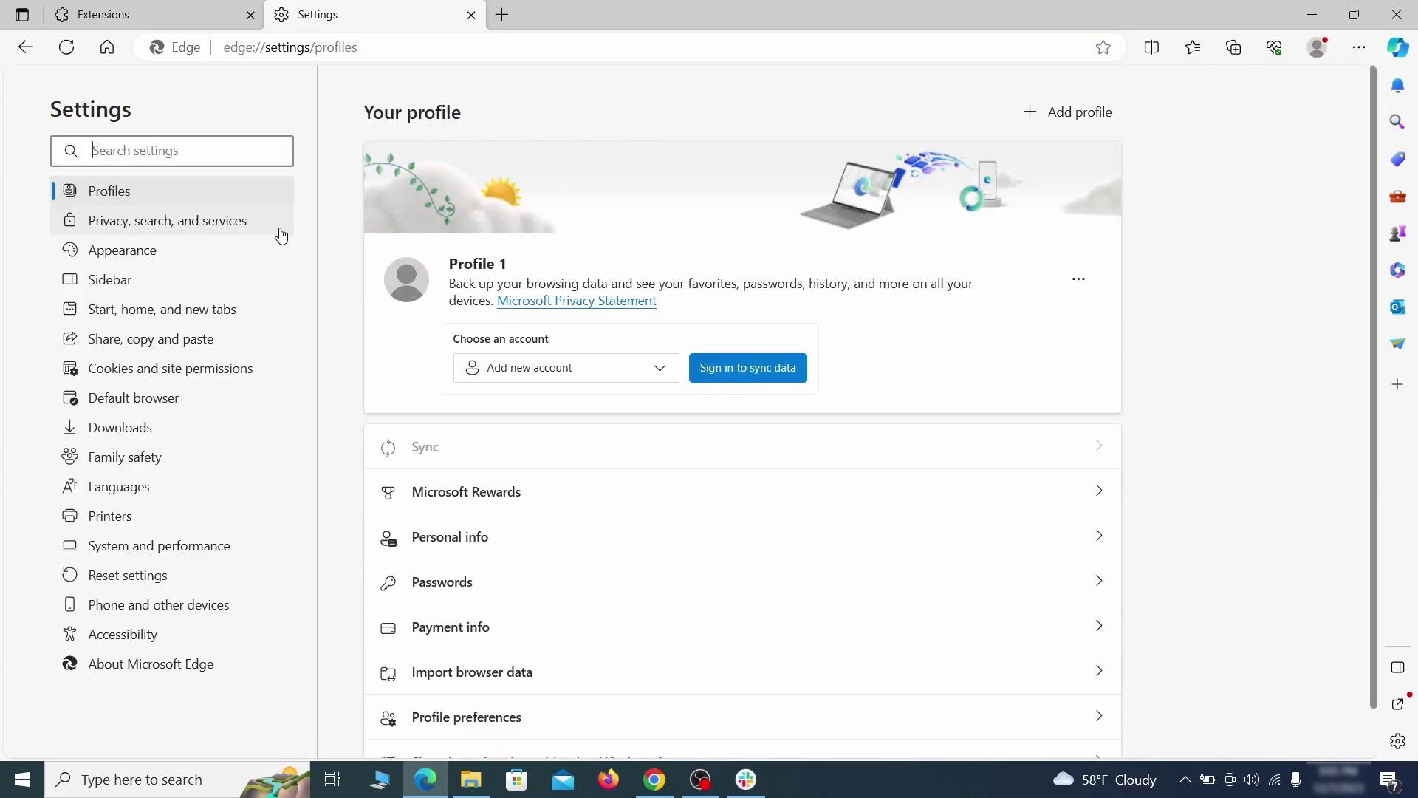
pyautogui.click(238, 225)
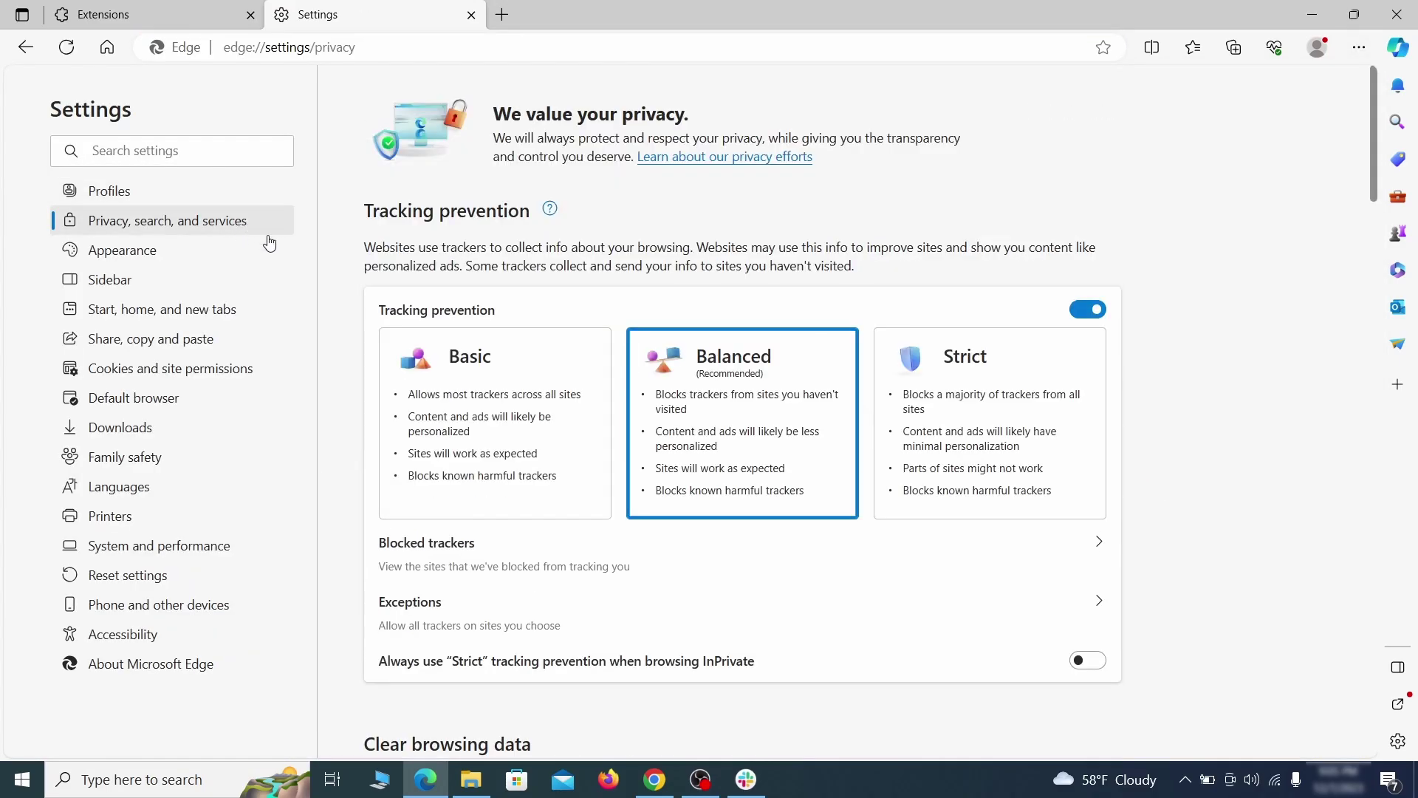
# Clear Edge's last-hour cookies, cached files and site permissions
pyautogui.scroll(-1, 769, 453)
pyautogui.scroll(-3, 772, 452)
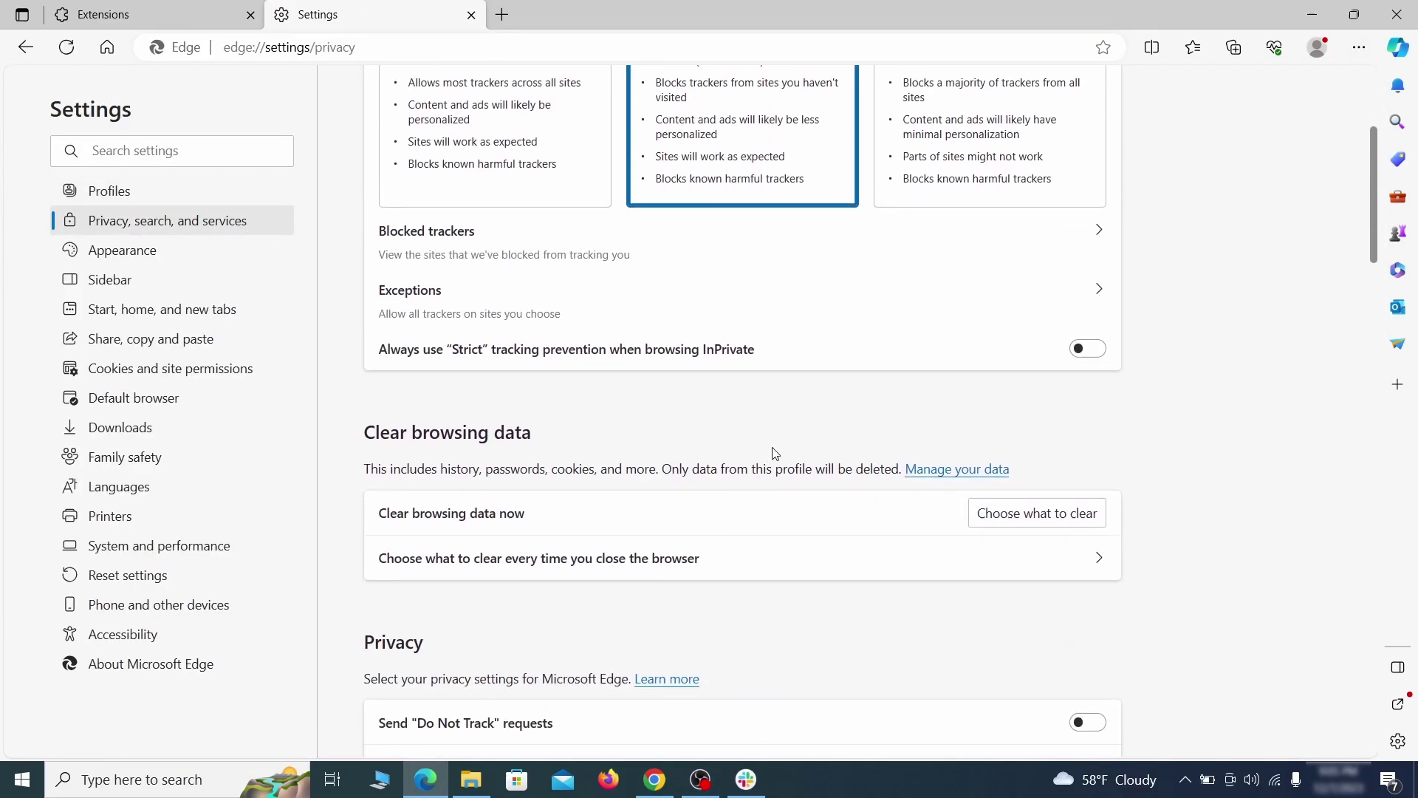
pyautogui.click(1060, 514)
pyautogui.scroll(-1, 586, 422)
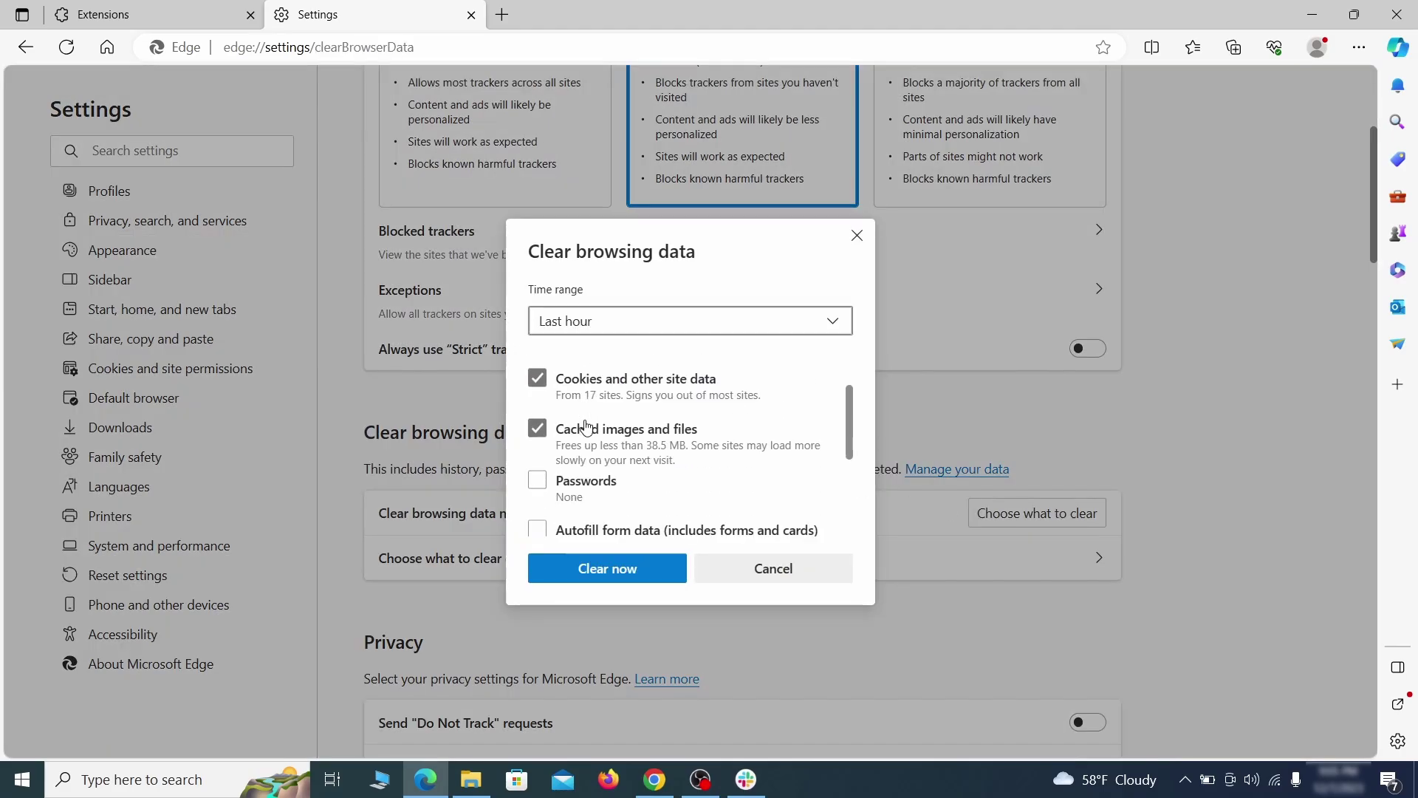
pyautogui.scroll(-3, 584, 424)
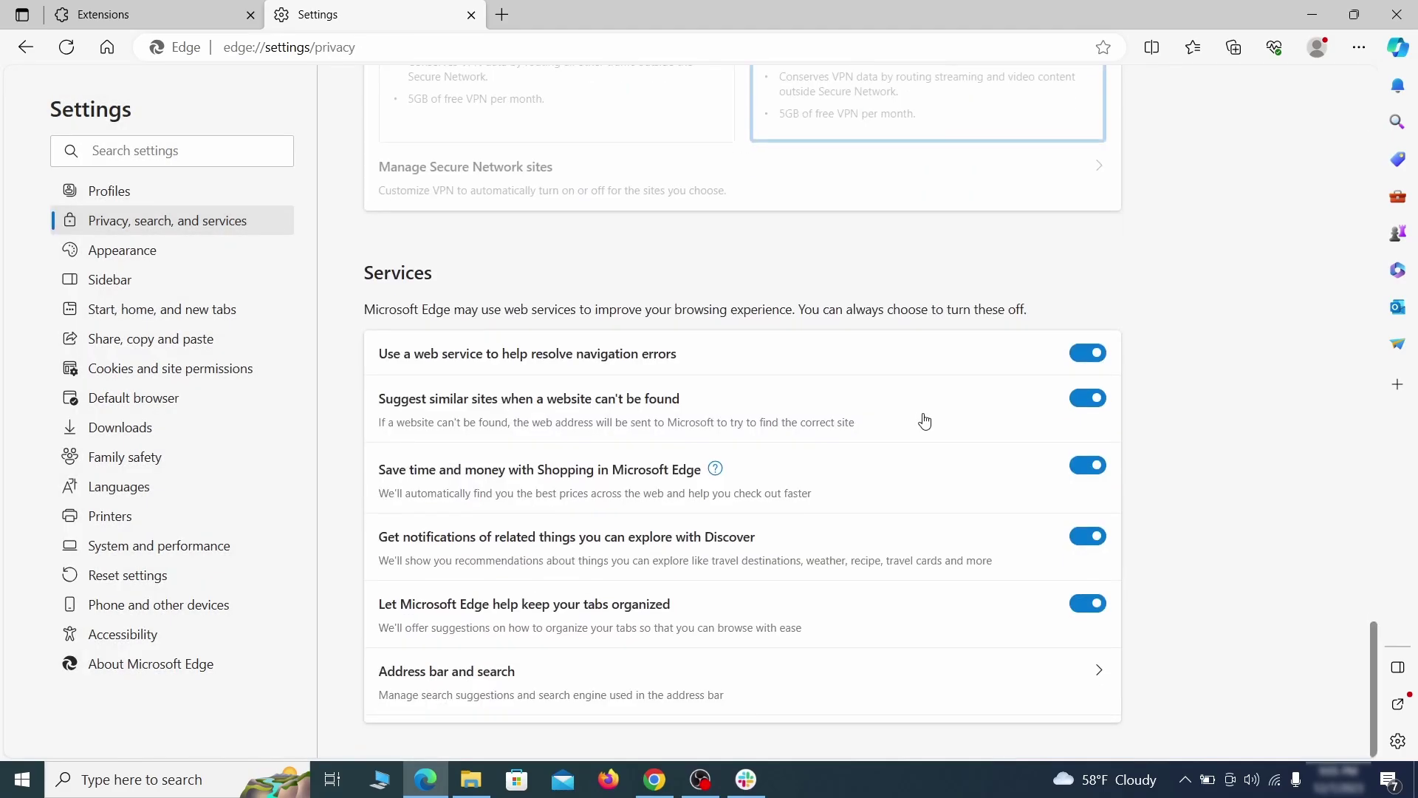
# Make Google Edge's default address-bar search engine
pyautogui.click(810, 698)
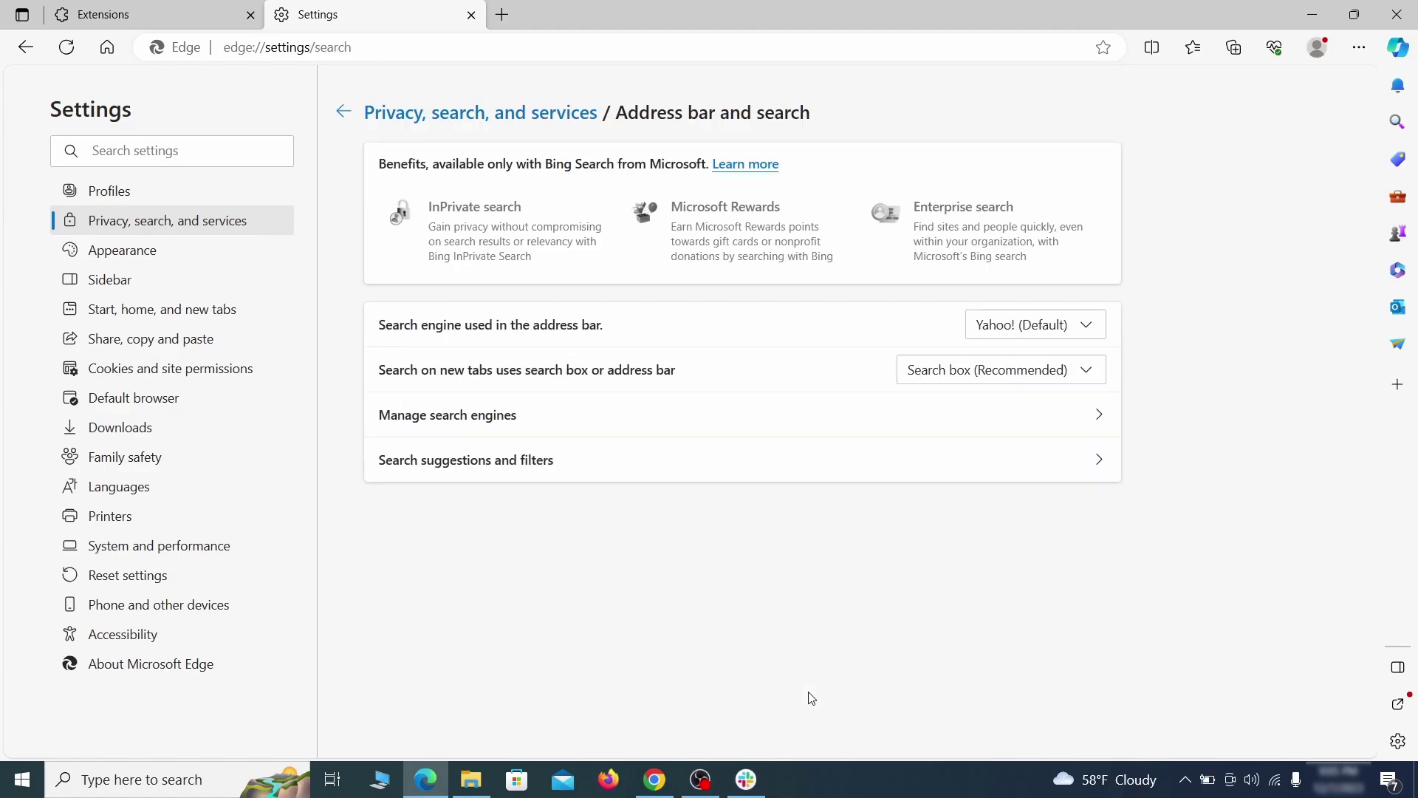
pyautogui.click(1093, 329)
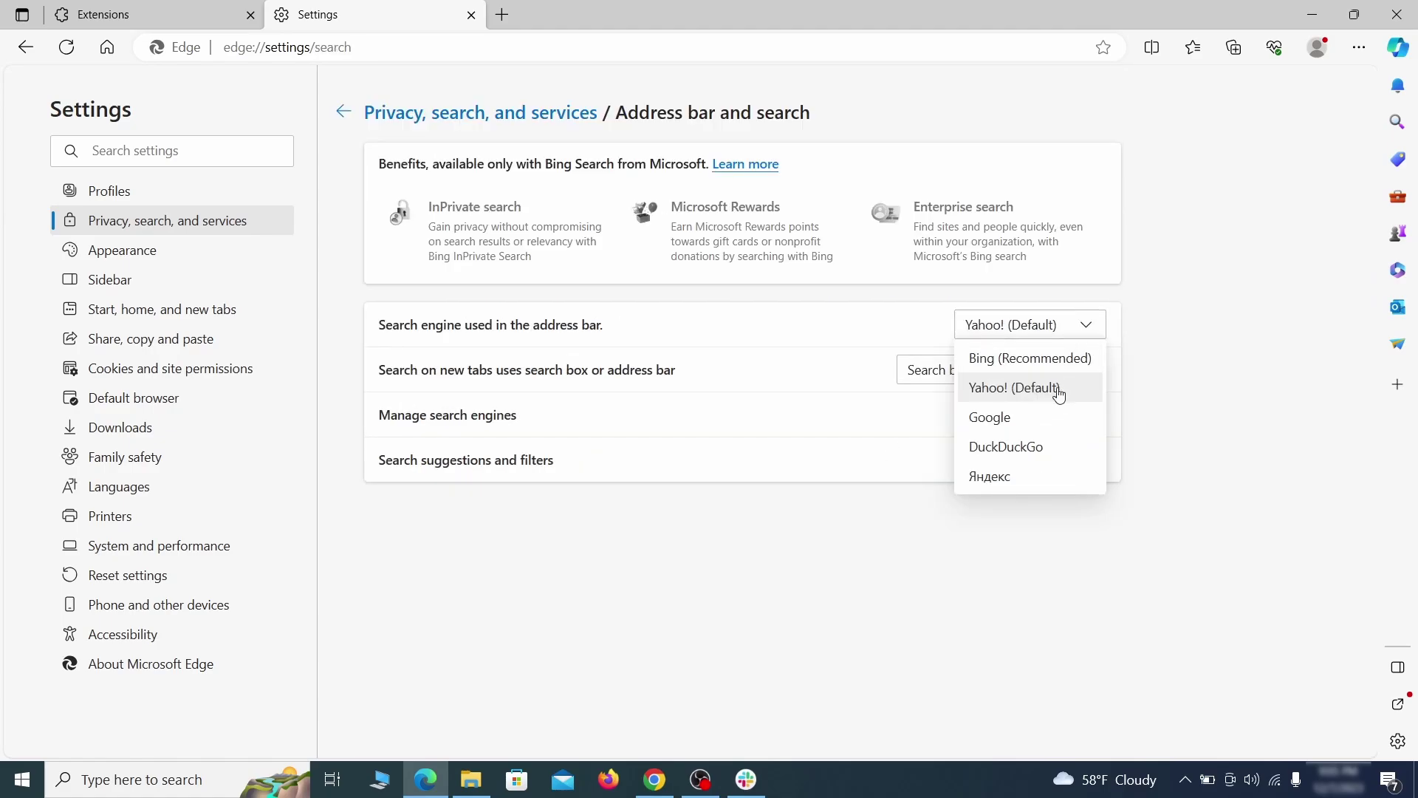
pyautogui.click(1051, 413)
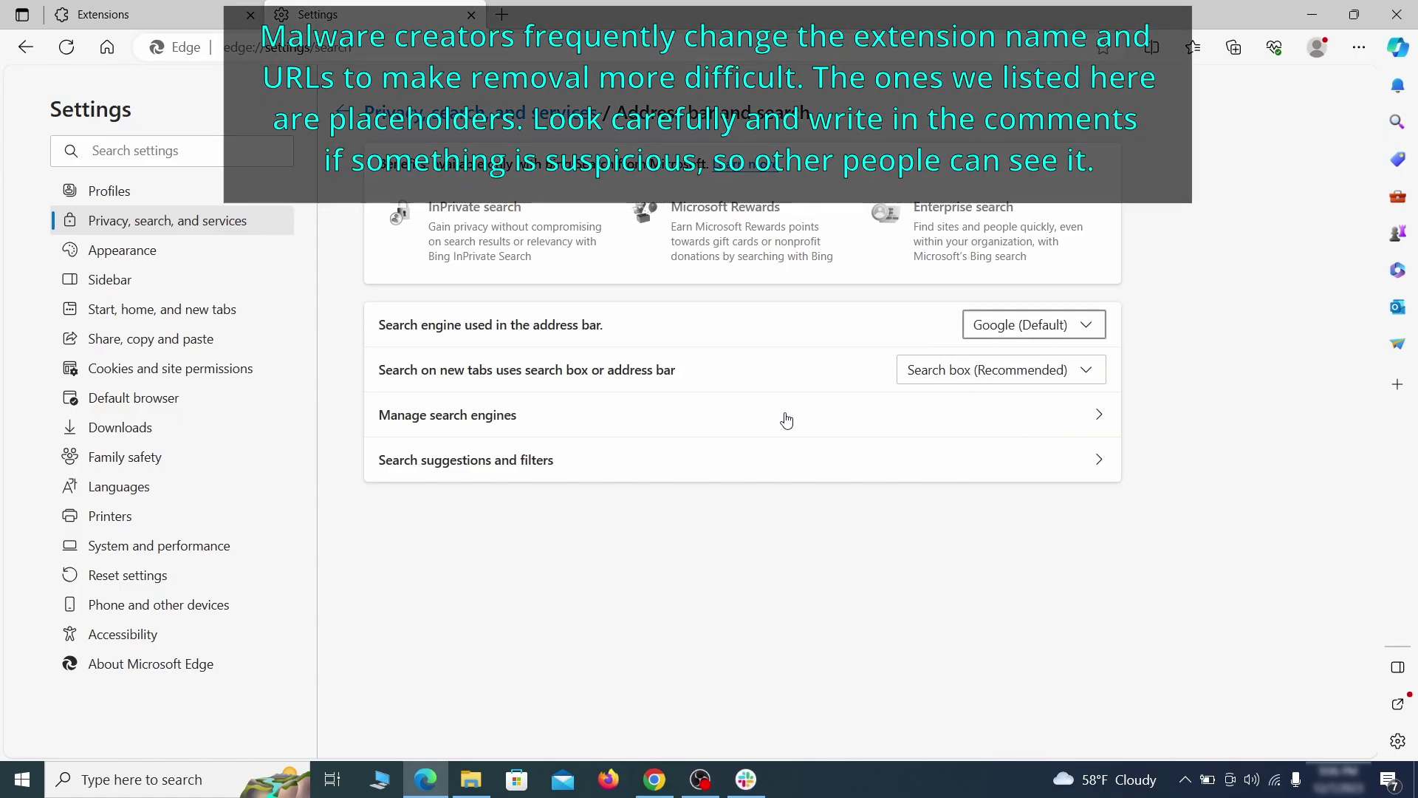
# Remove ExampleRougeURL.com from Edge's managed search engines
pyautogui.click(544, 425)
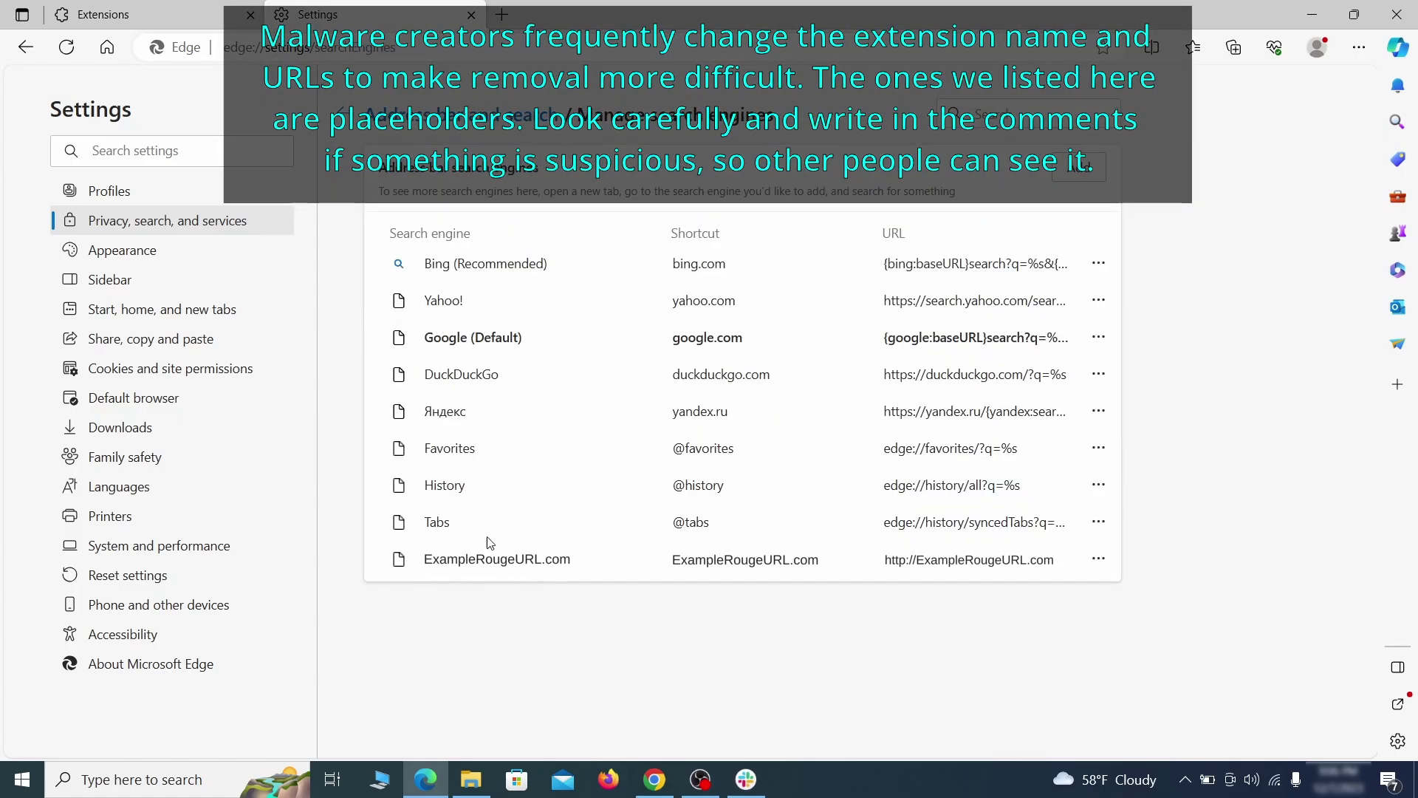
pyautogui.click(1099, 559)
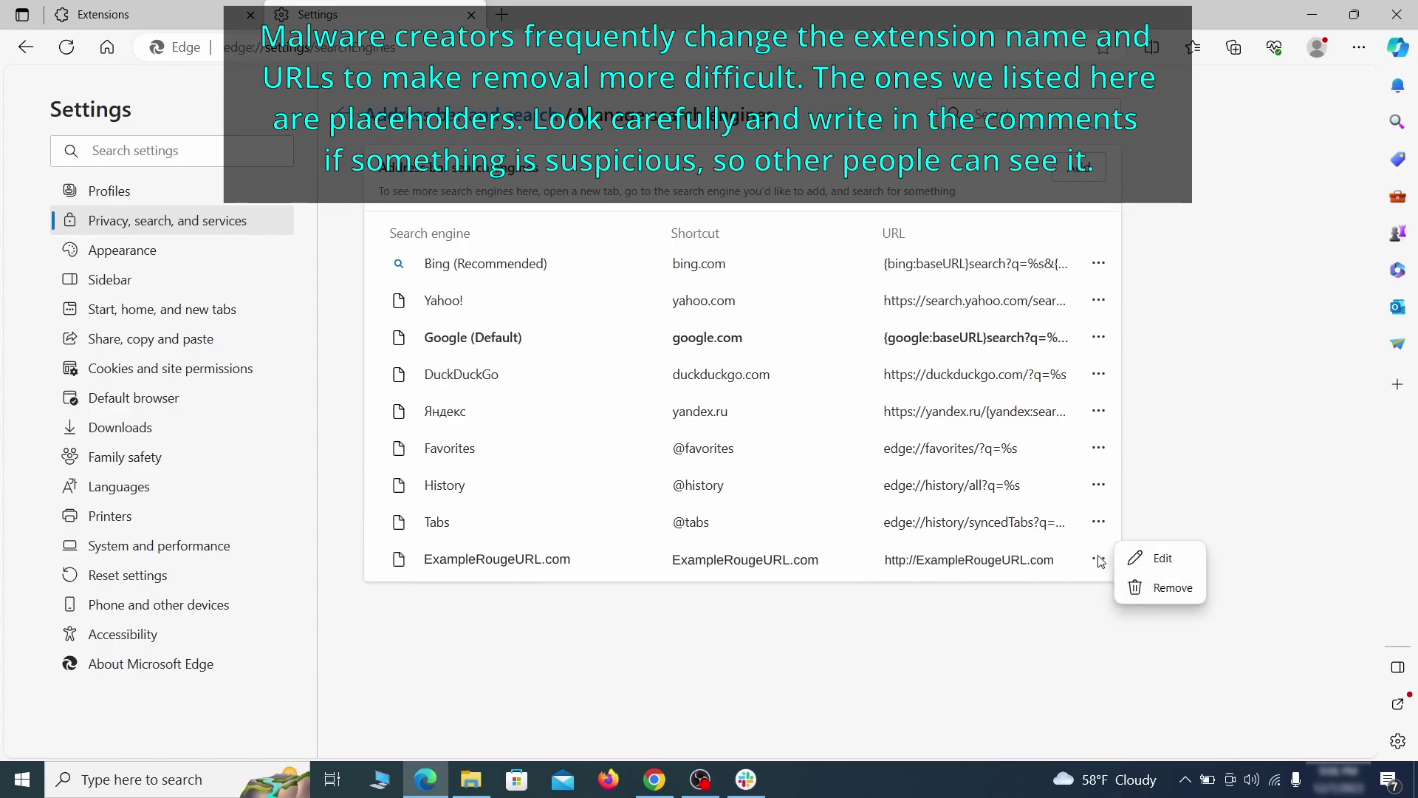
pyautogui.click(1173, 588)
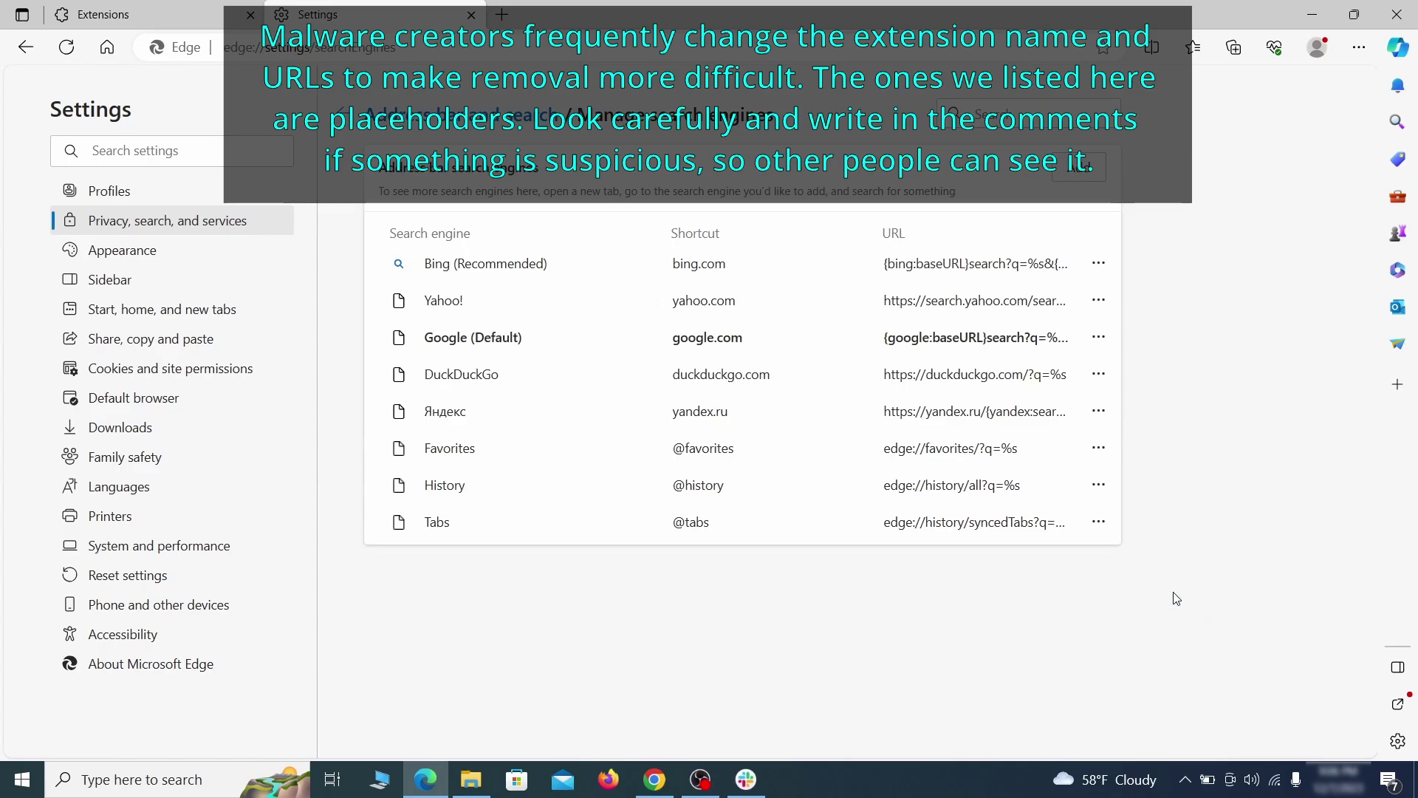
# Delete ExampleRougeURL.com from Edge's startup pages
pyautogui.click(178, 311)
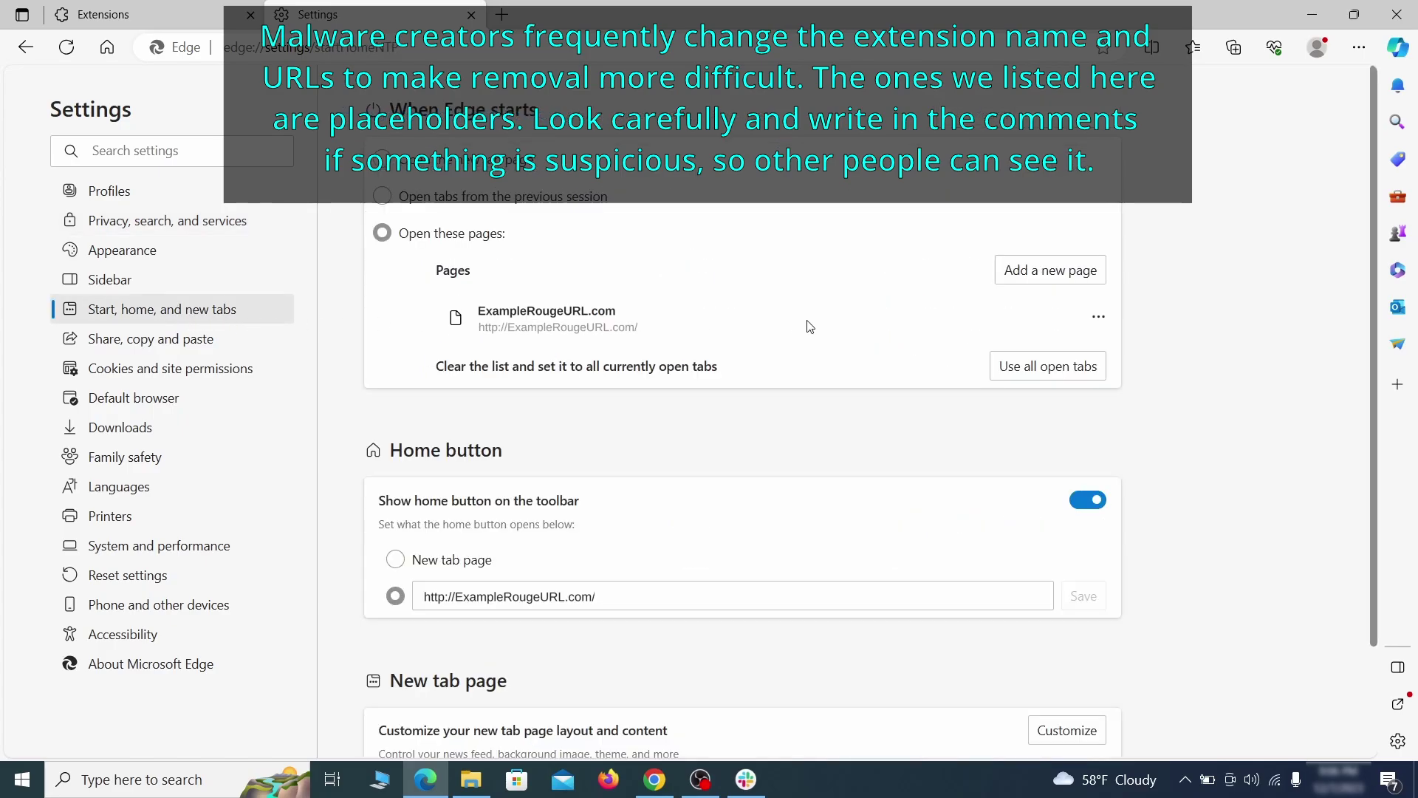
pyautogui.click(1099, 318)
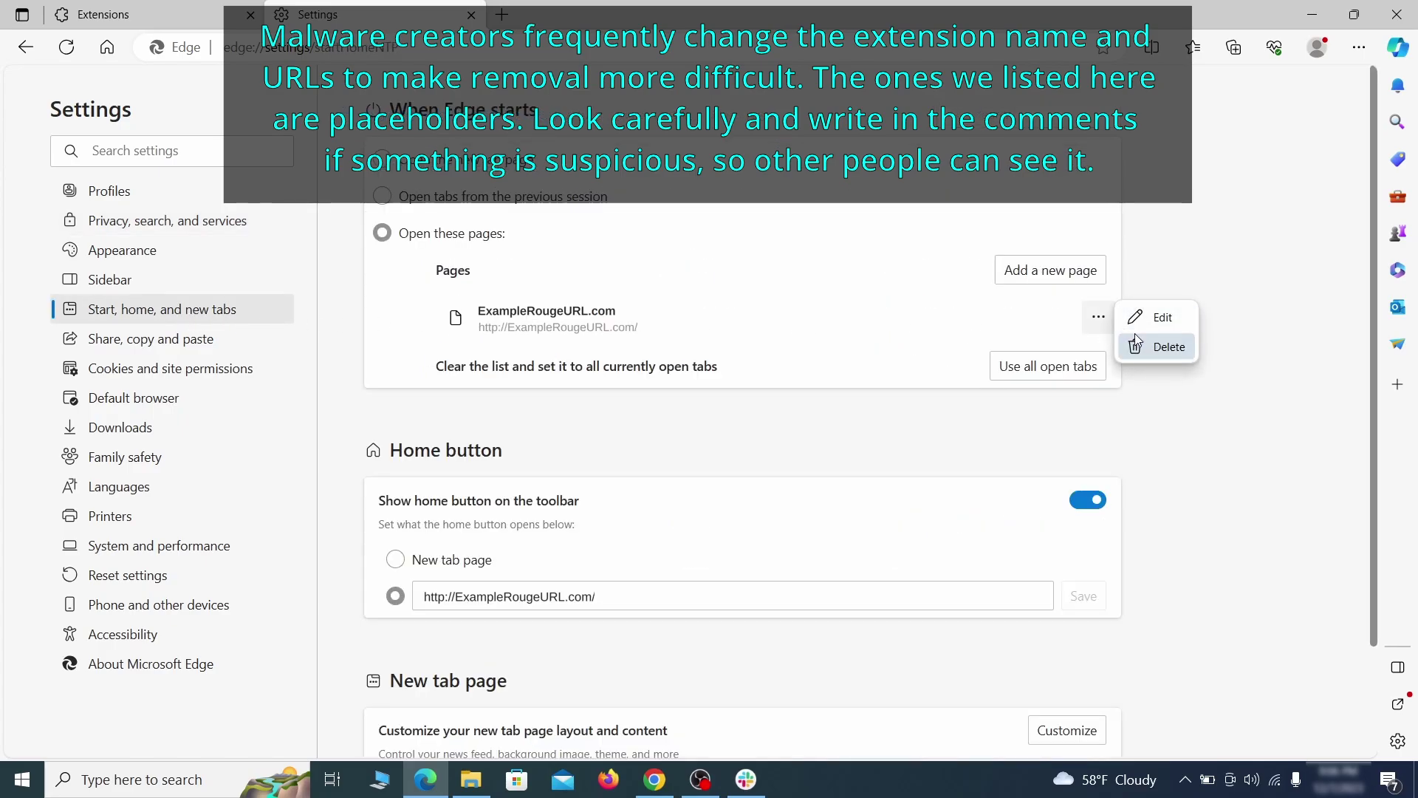
pyautogui.click(1157, 348)
# Clear the rogue home page address so the home button opens the new tab page
pyautogui.click(627, 526)
pyautogui.tripleClick(616, 530)
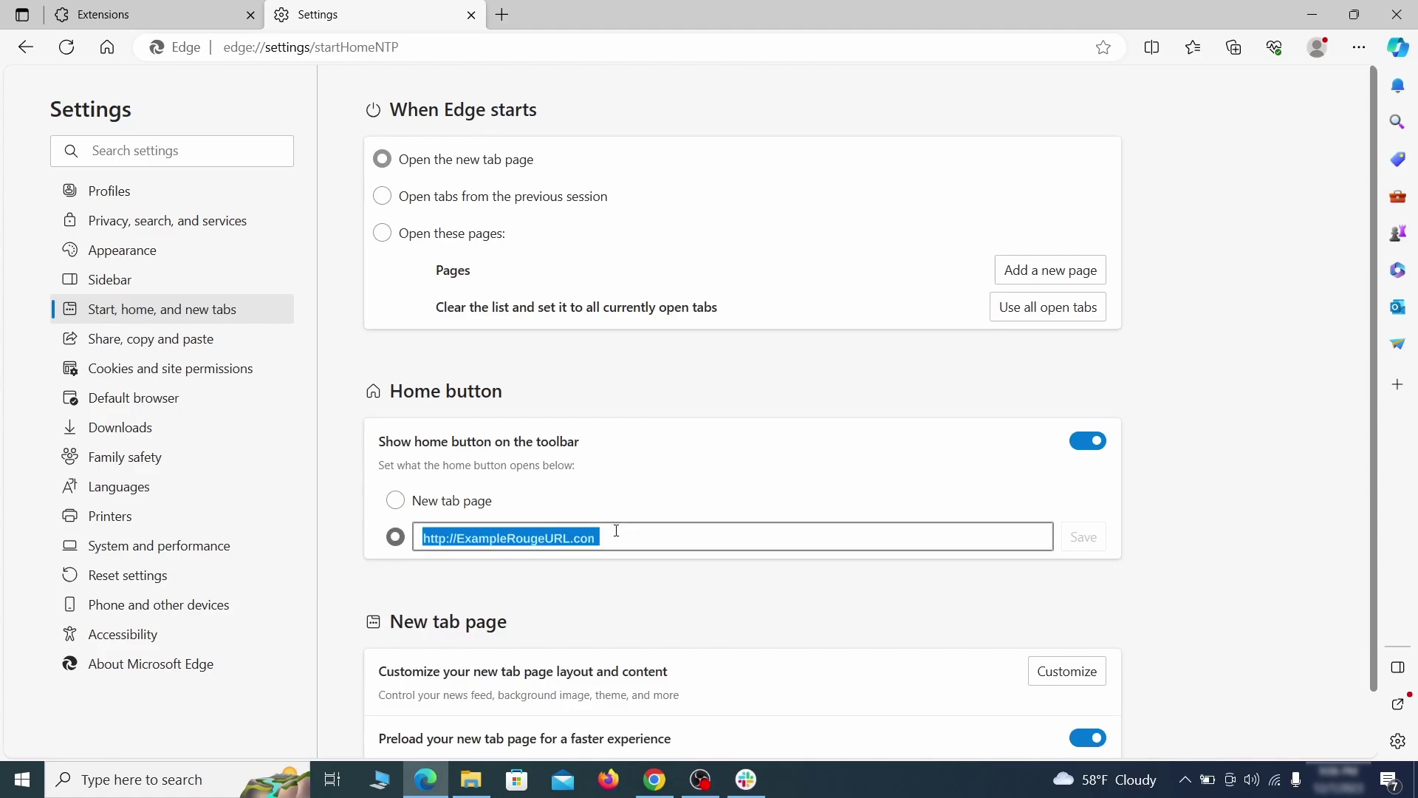
pyautogui.press('BackSpace')
pyautogui.click(396, 502)
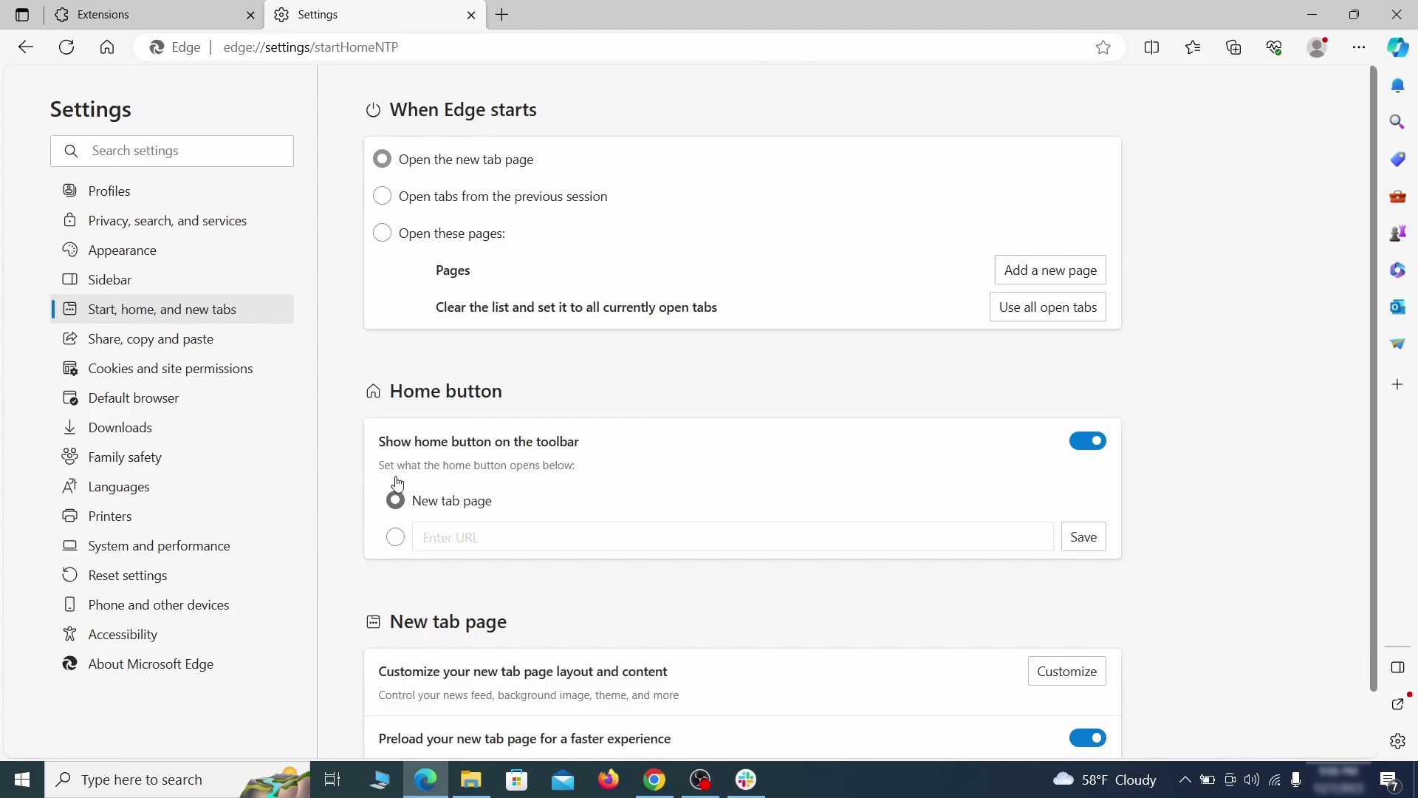
# Set startup to reopen previous tabs and bring up ExampleRougeURL.com's notification permission options
pyautogui.click(382, 198)
pyautogui.click(260, 369)
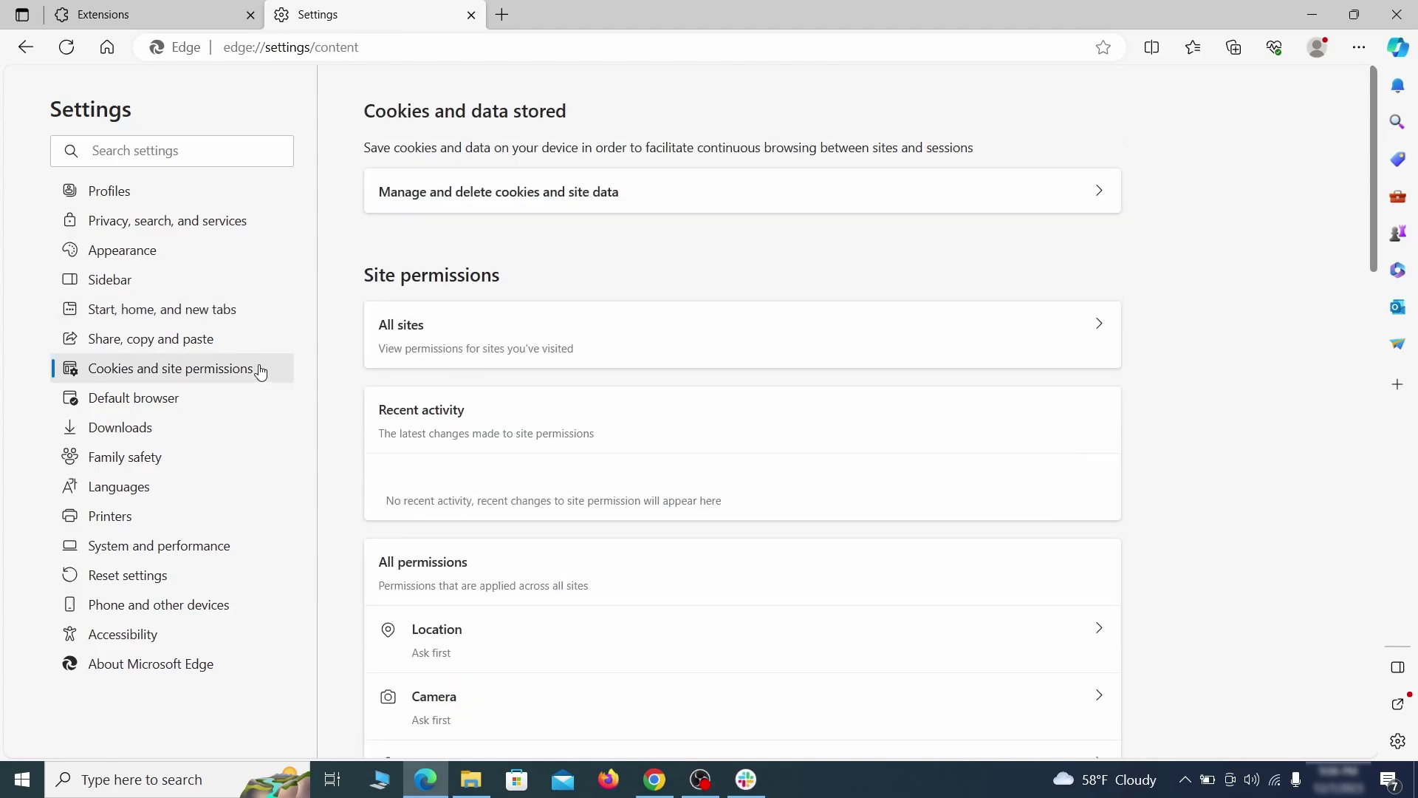
pyautogui.scroll(-1, 681, 384)
pyautogui.scroll(-2, 681, 383)
pyautogui.scroll(-2, 684, 382)
pyautogui.scroll(-1, 687, 380)
pyautogui.scroll(-2, 687, 383)
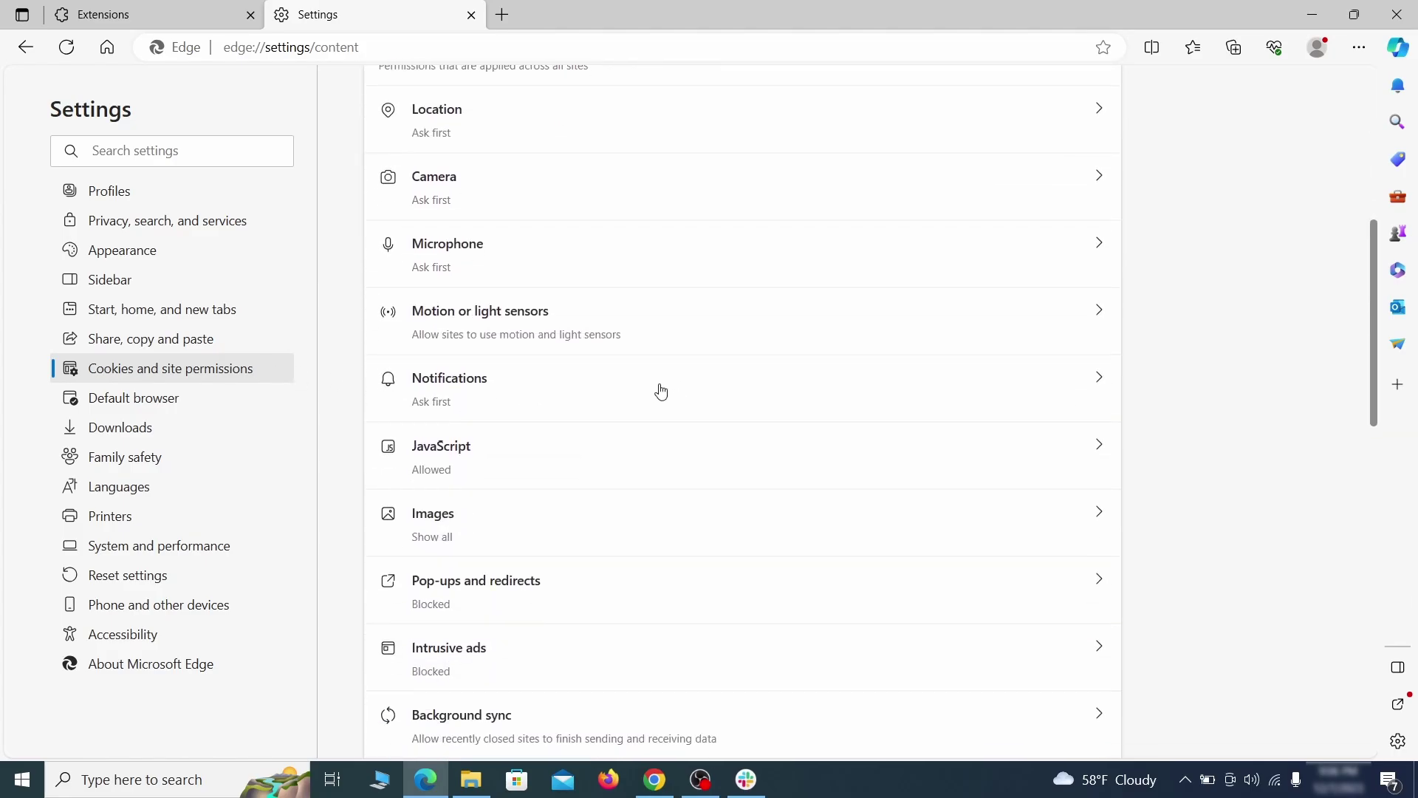
pyautogui.click(661, 392)
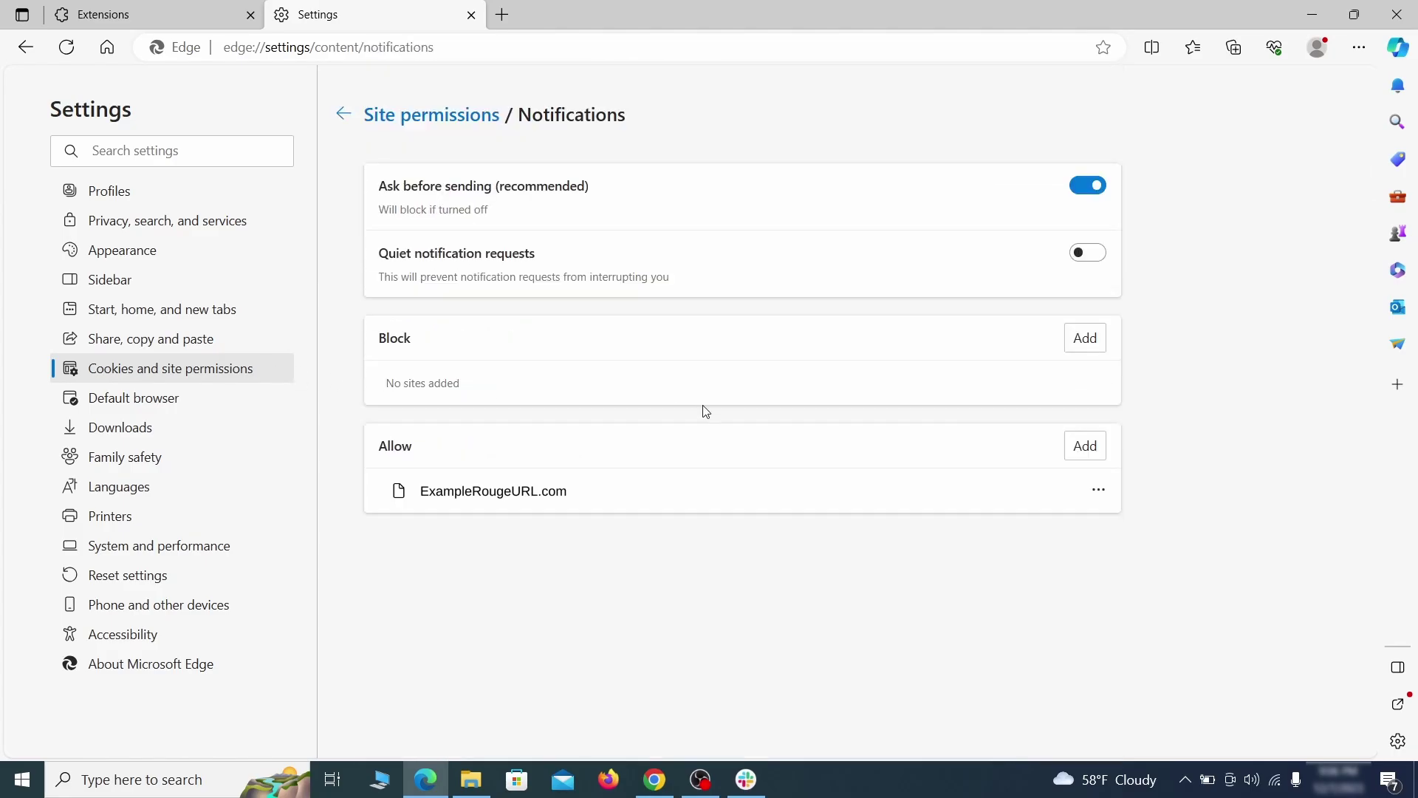
pyautogui.click(1098, 489)
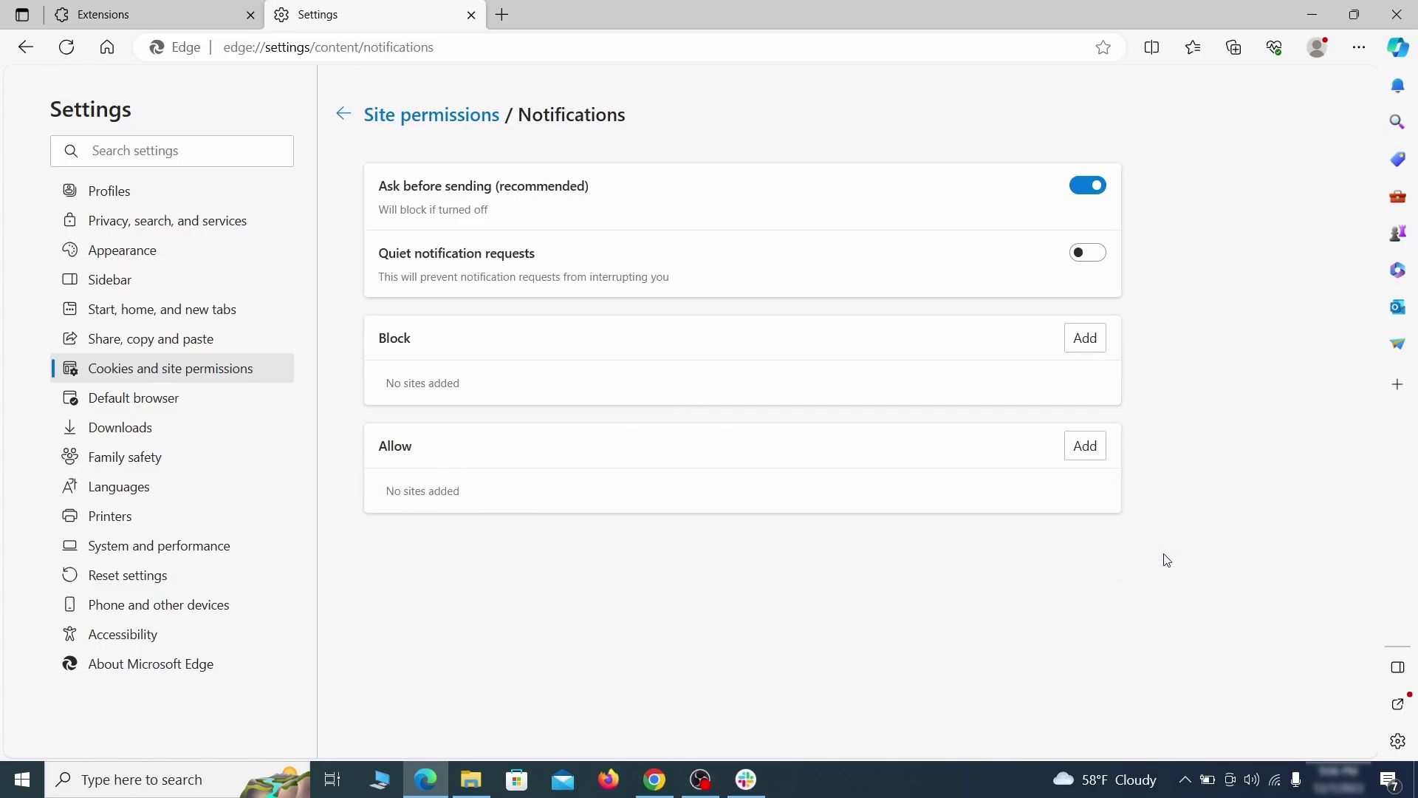